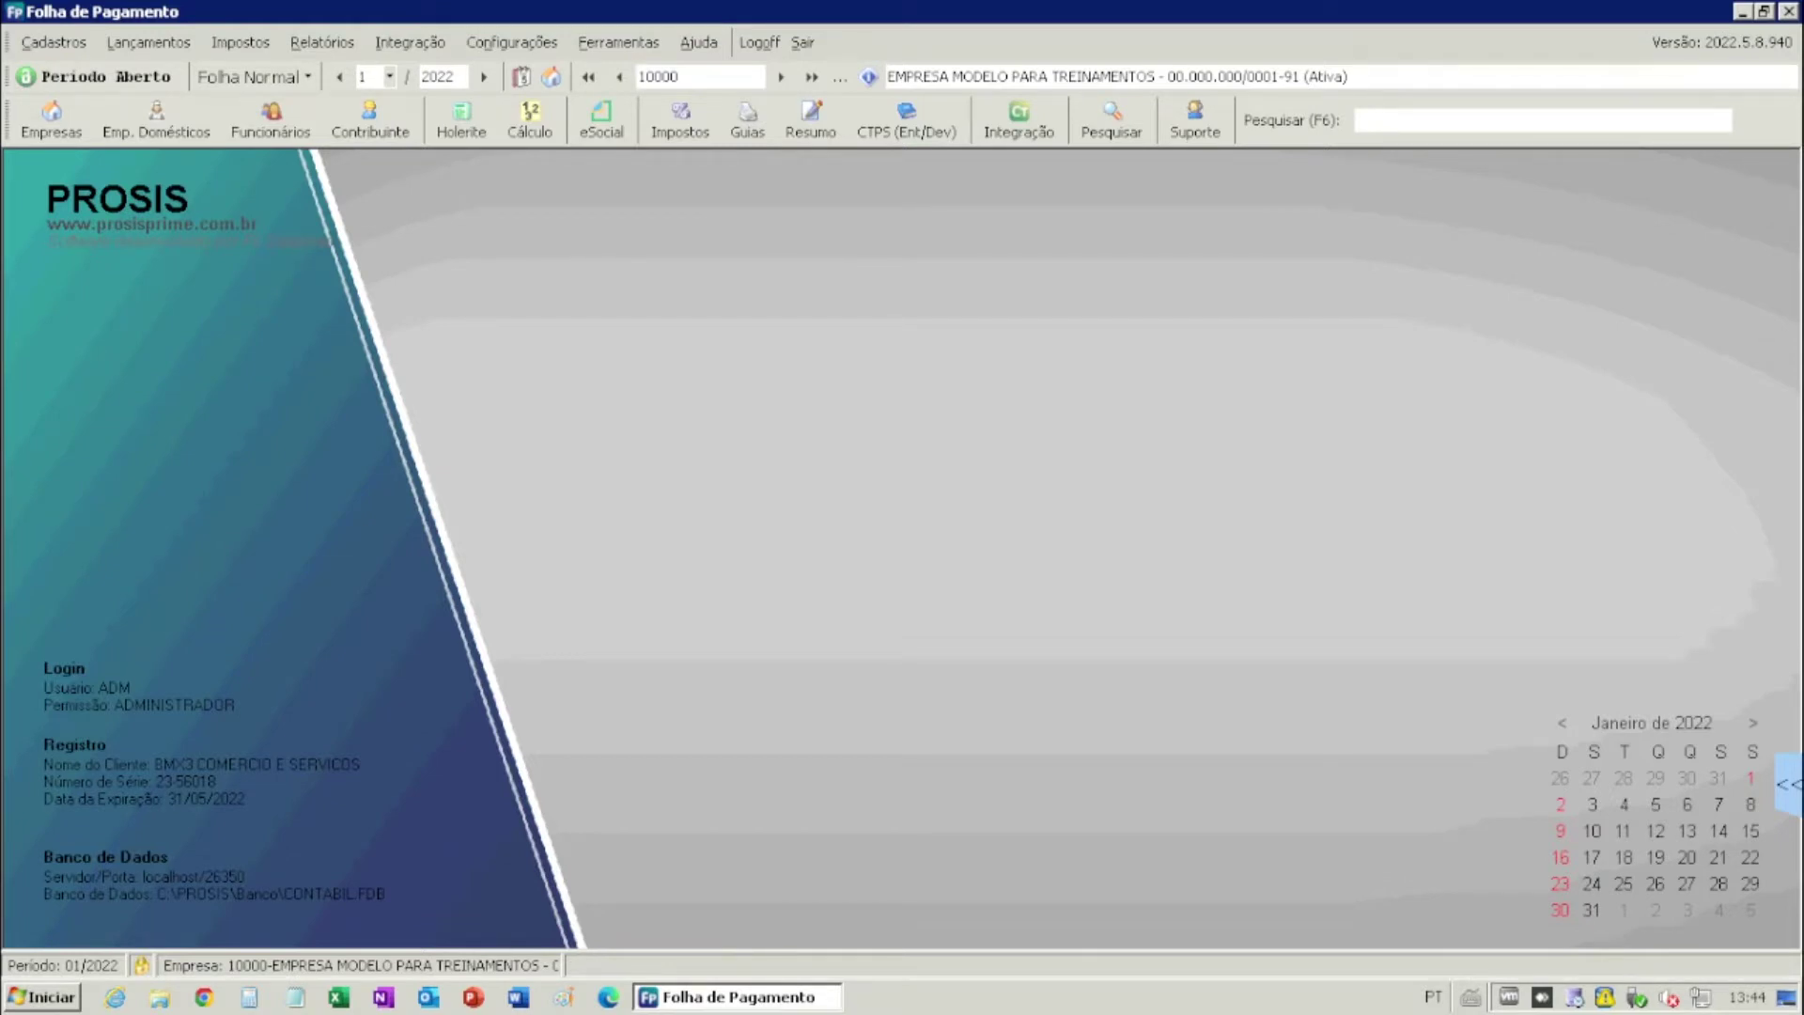
- Open the Usuários register under Configurações > Permissões and start a new user record (ID 2)
{"action": "left_click", "coordinate": [513, 42]}
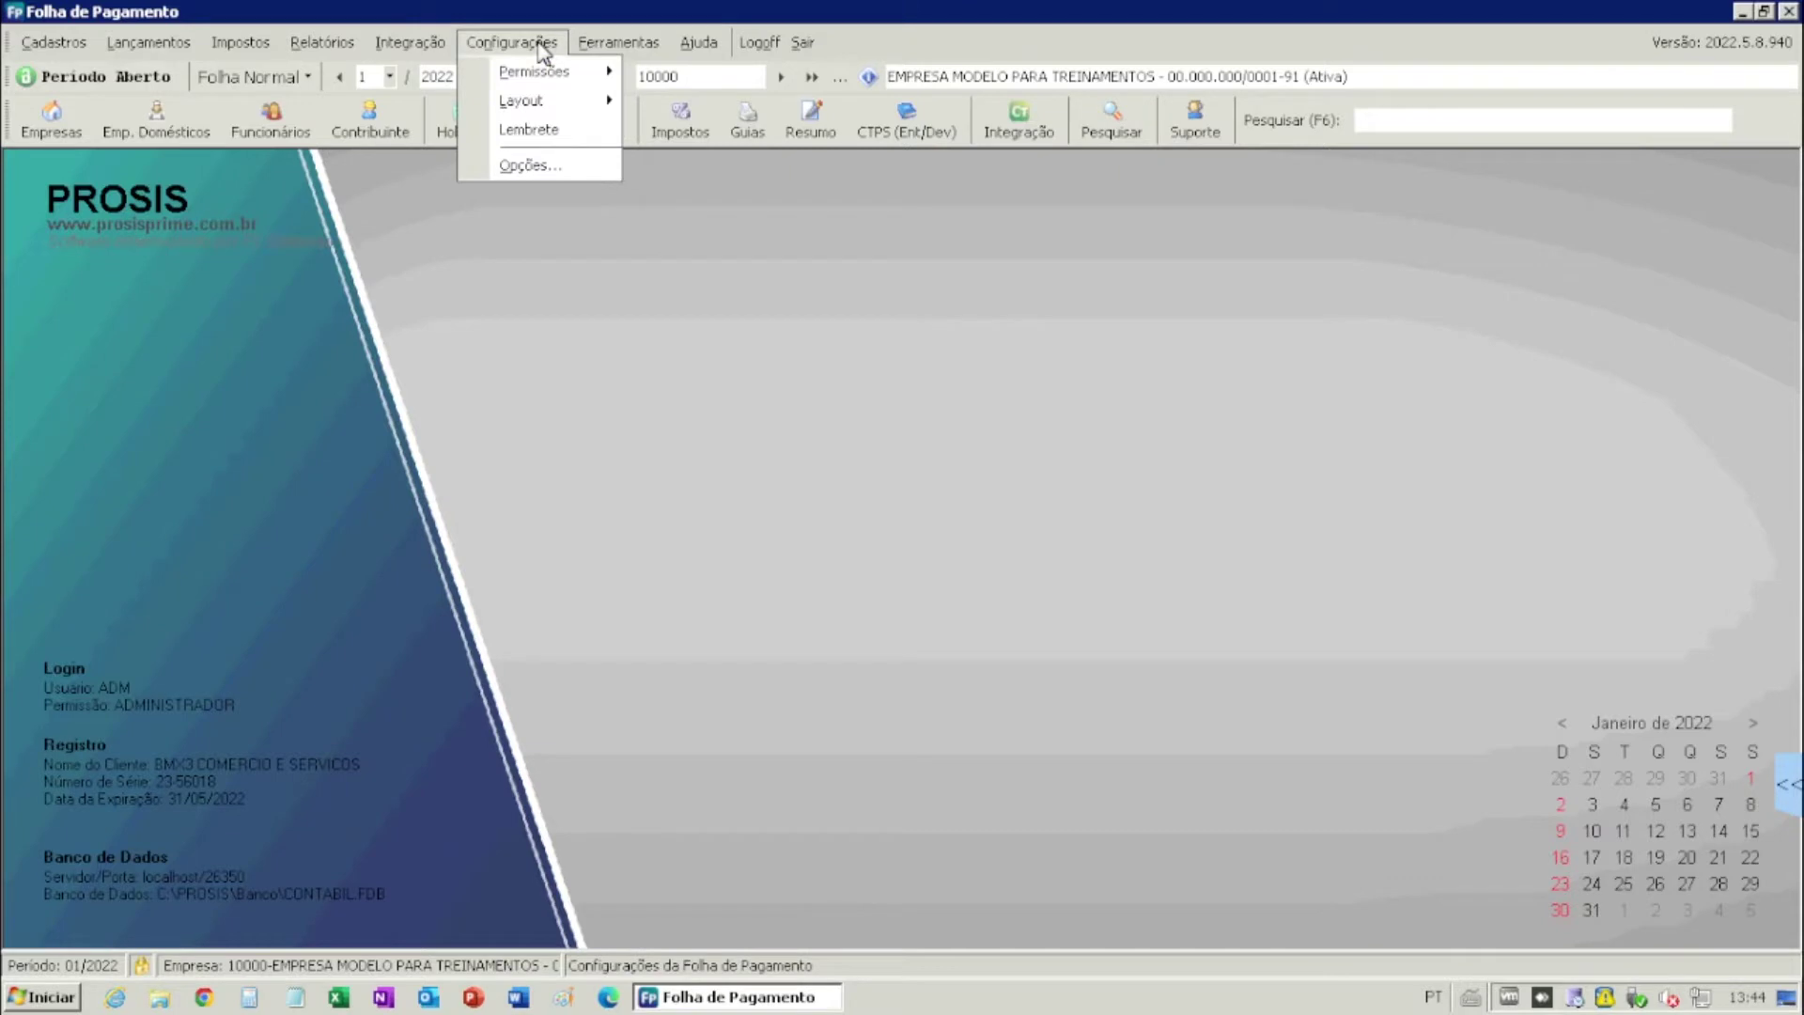
{"action": "mouse_move", "coordinate": [540, 72]}
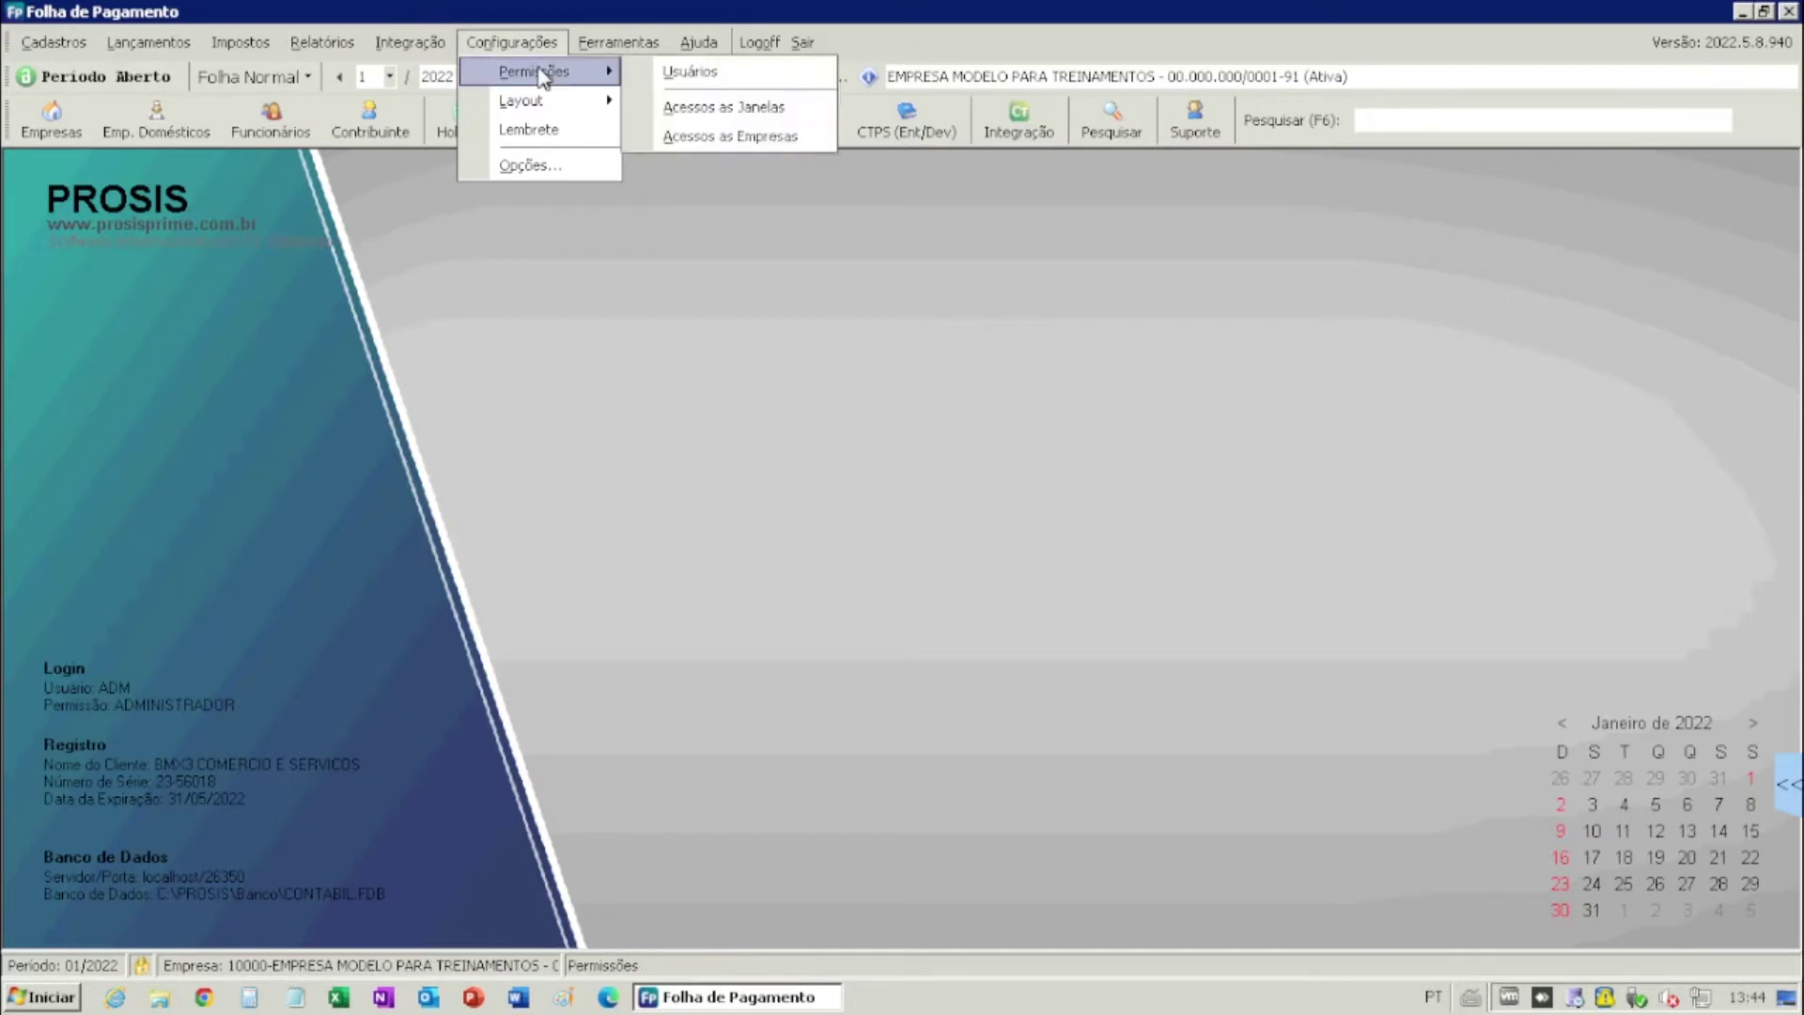
{"action": "left_click", "coordinate": [683, 74]}
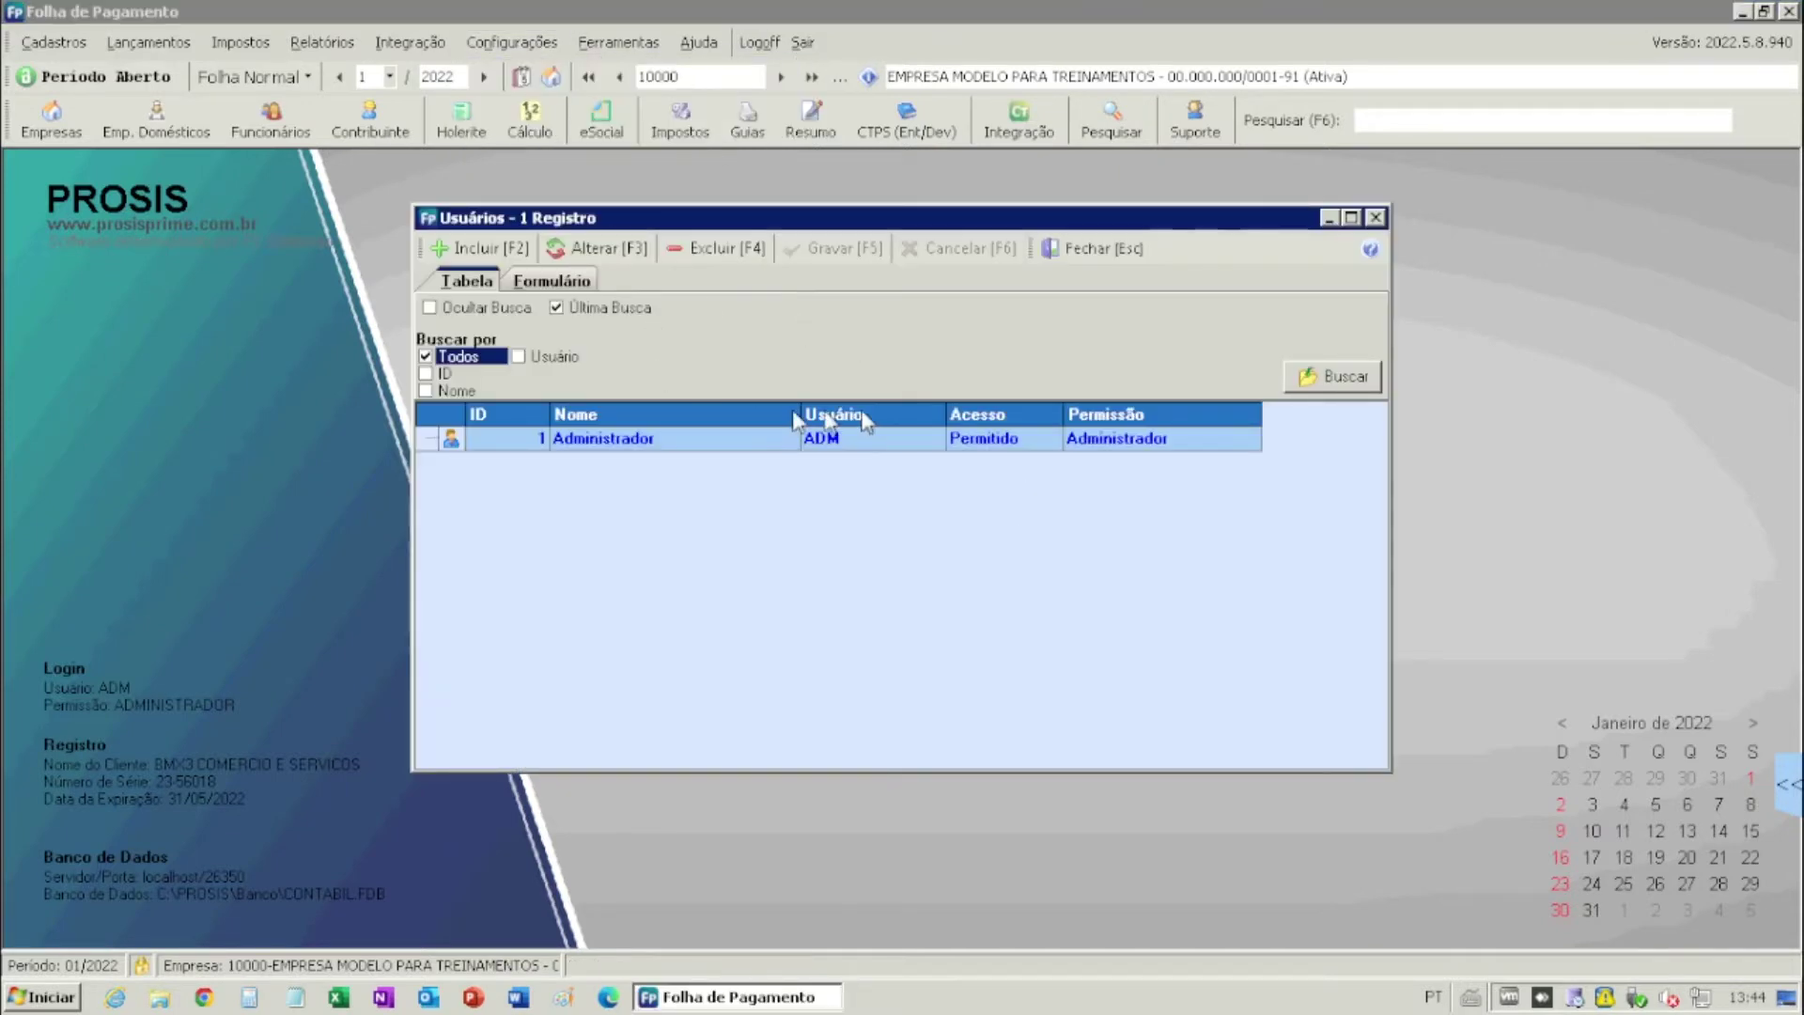
{"action": "left_click", "coordinate": [504, 250]}
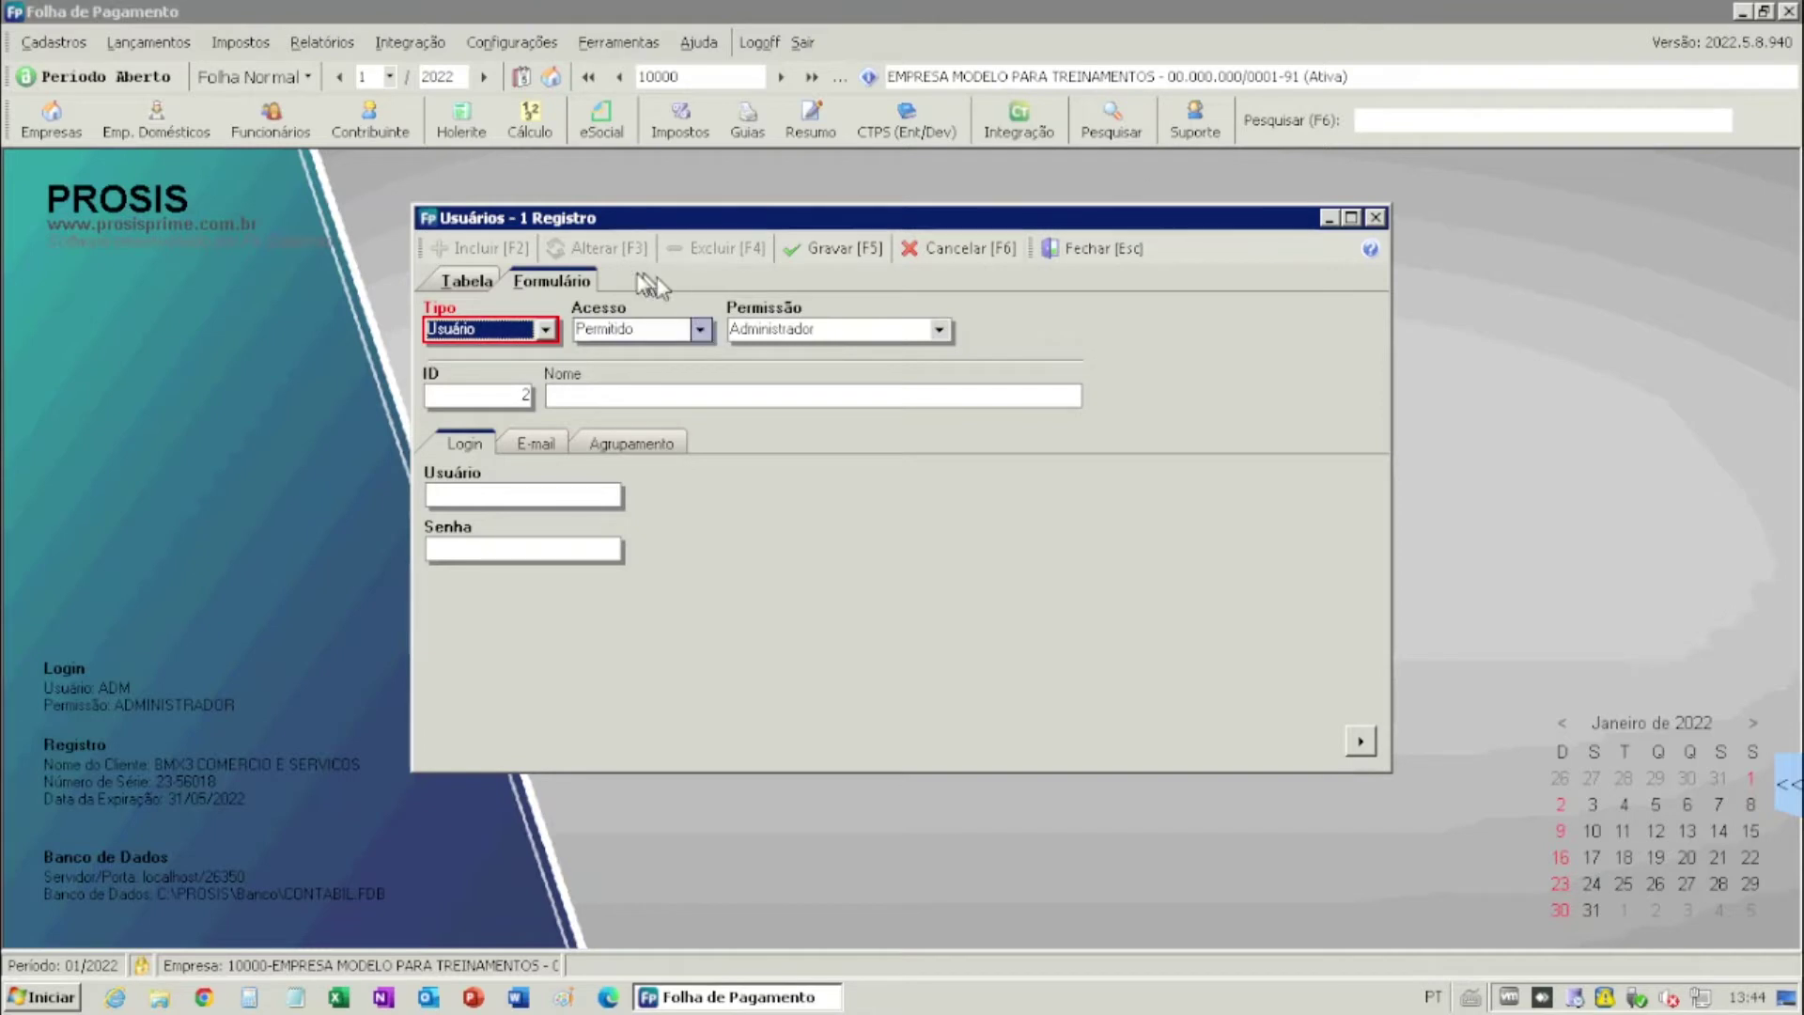
- Keep type Usuário and access Permitido, and set the permission profile to Usuário (Padrão Liberado)
{"action": "left_click", "coordinate": [546, 330]}
{"action": "left_click", "coordinate": [546, 331]}
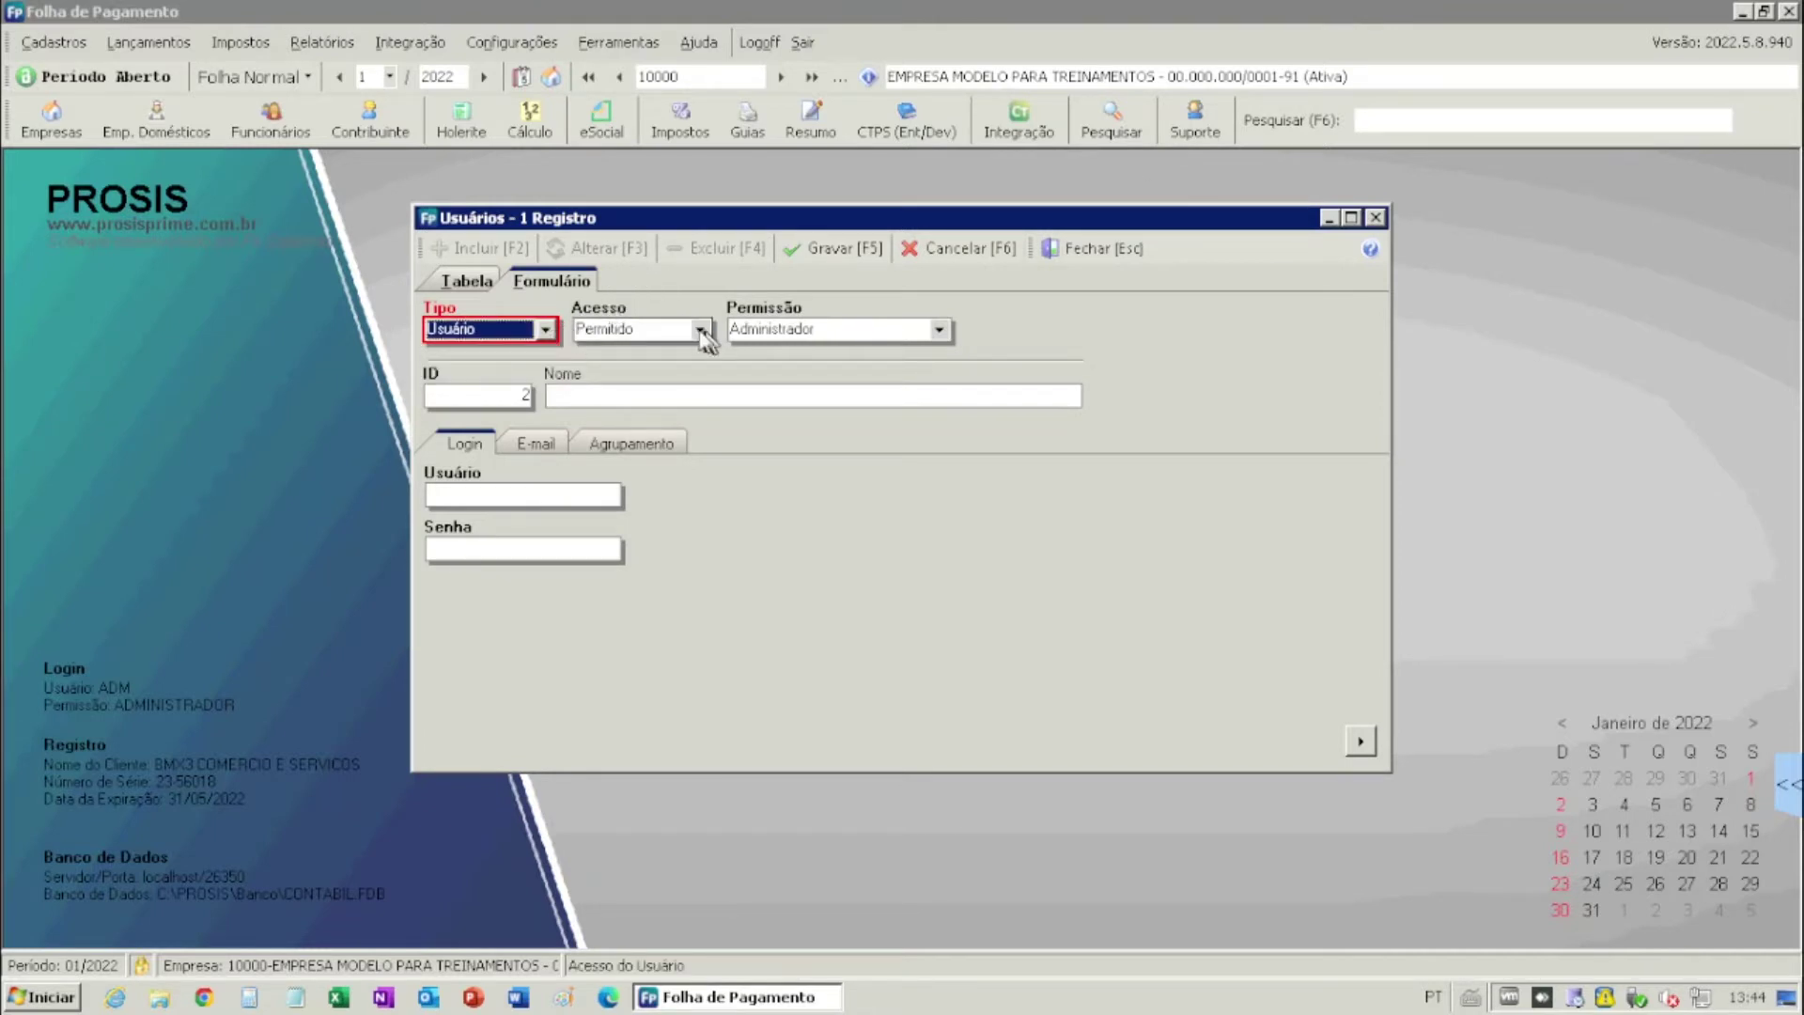
{"action": "left_click", "coordinate": [700, 329]}
{"action": "left_click", "coordinate": [700, 329]}
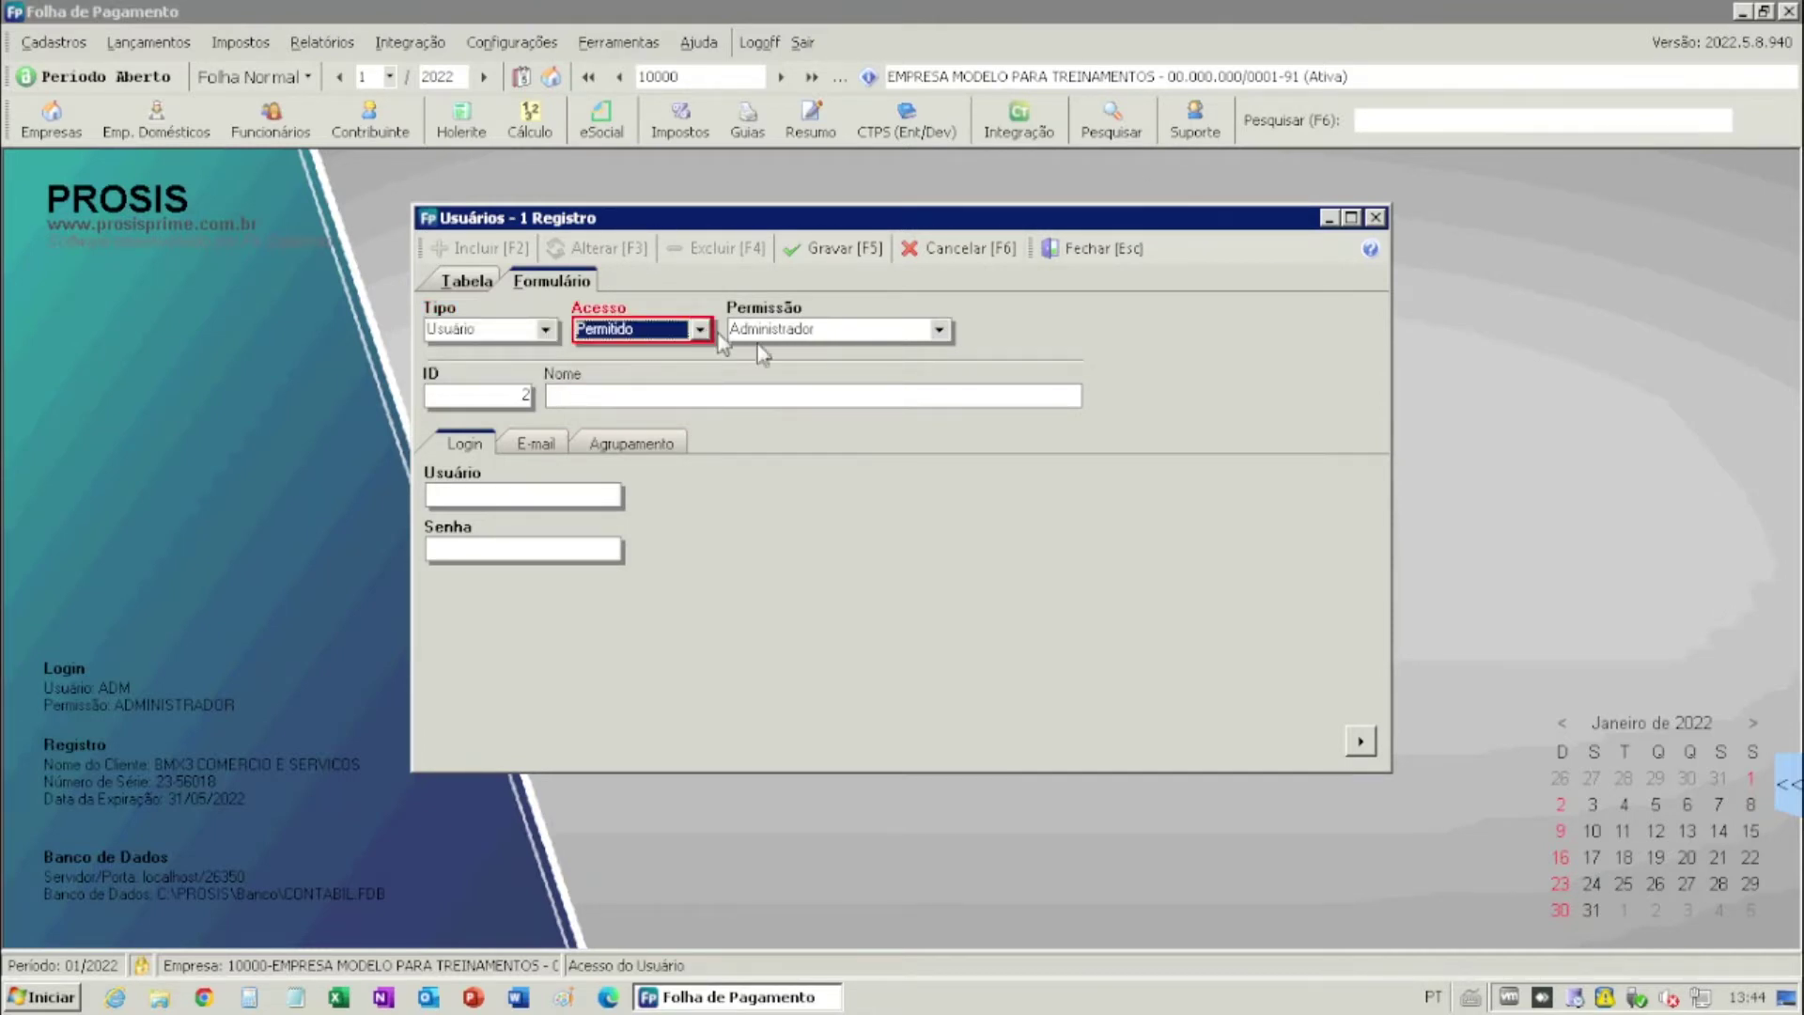
{"action": "left_click", "coordinate": [944, 335]}
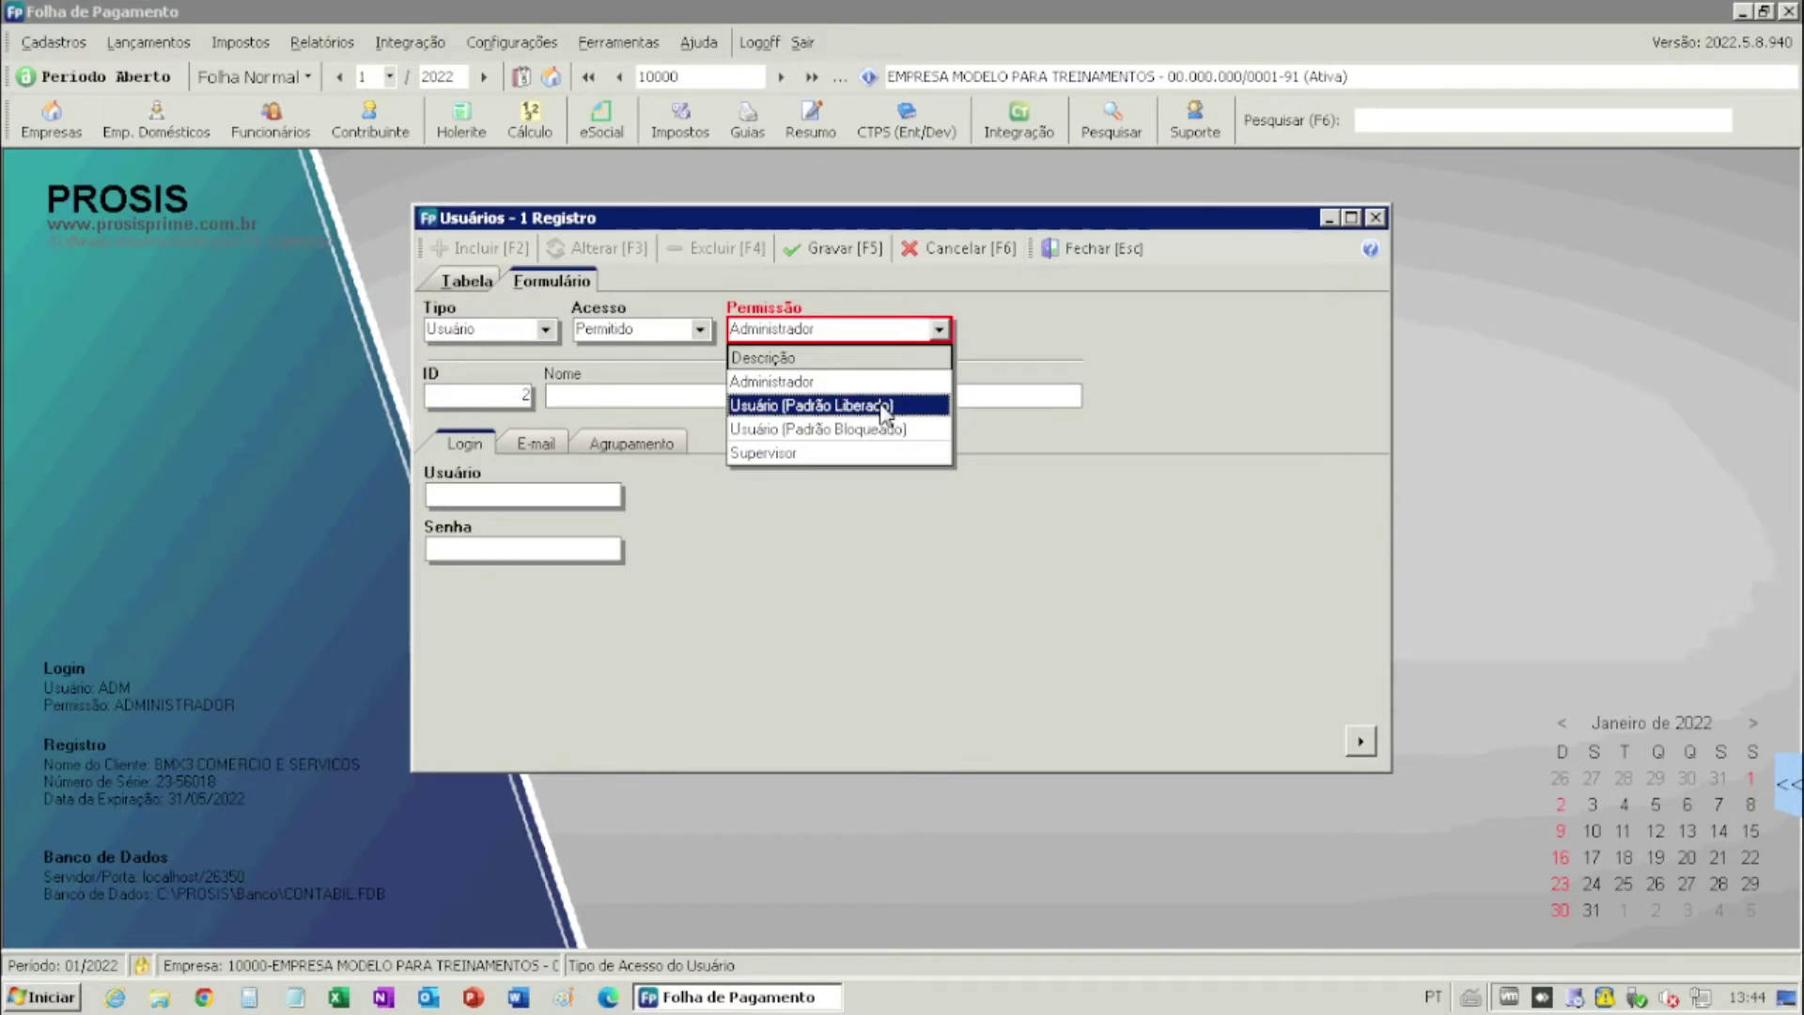
{"action": "left_click", "coordinate": [881, 406]}
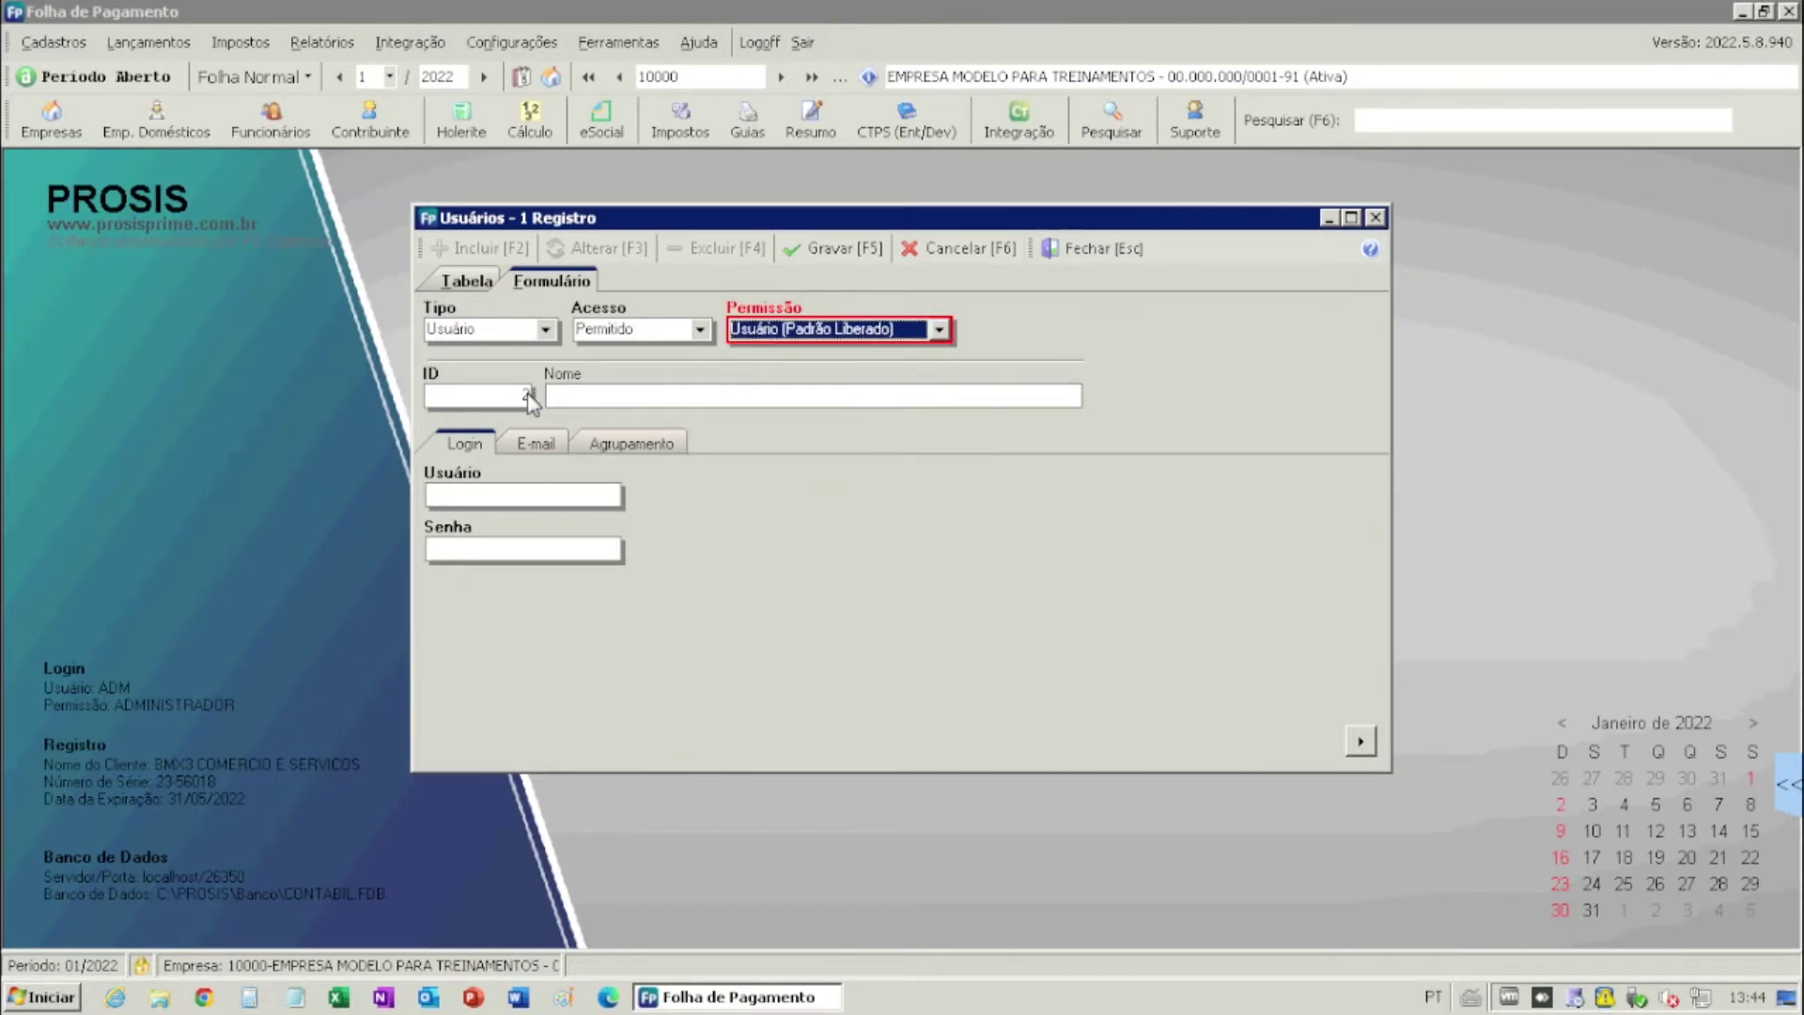
- Enter 'nome do usuario' as the new user's name
{"action": "left_click", "coordinate": [721, 395]}
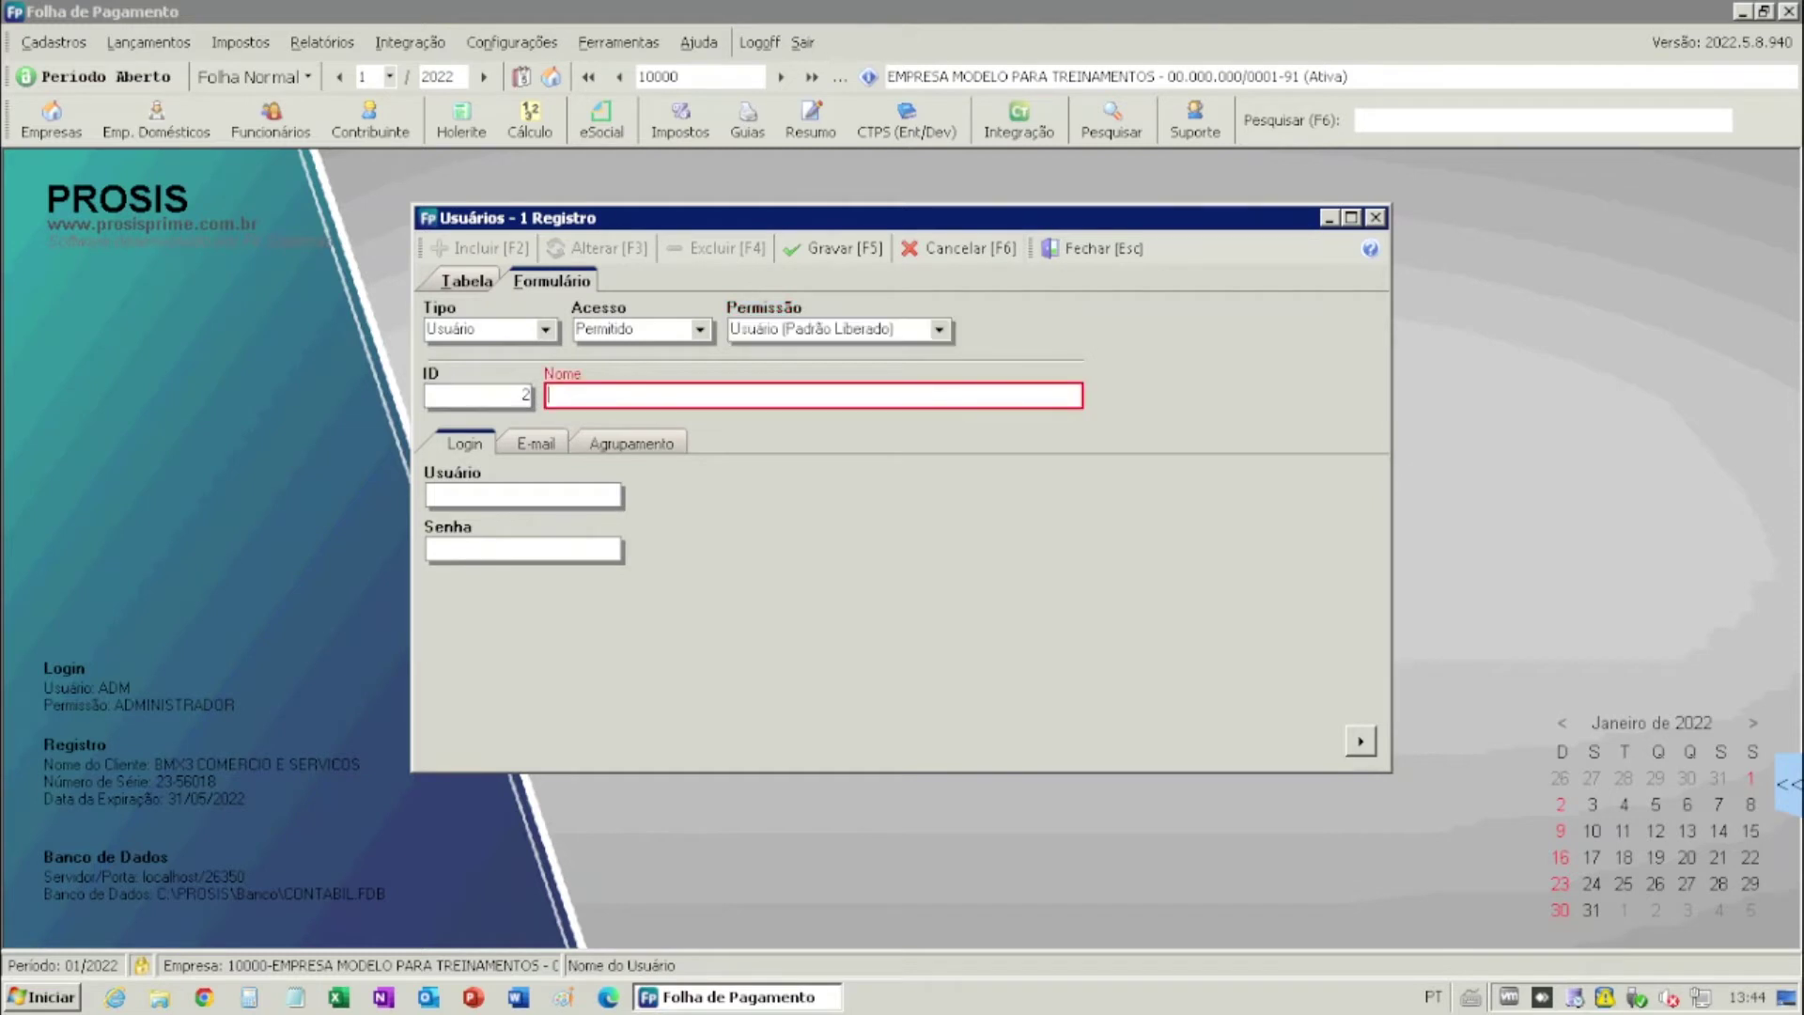
{"action": "type", "text": "nome do usuario"}
{"action": "left_click", "coordinate": [557, 493]}
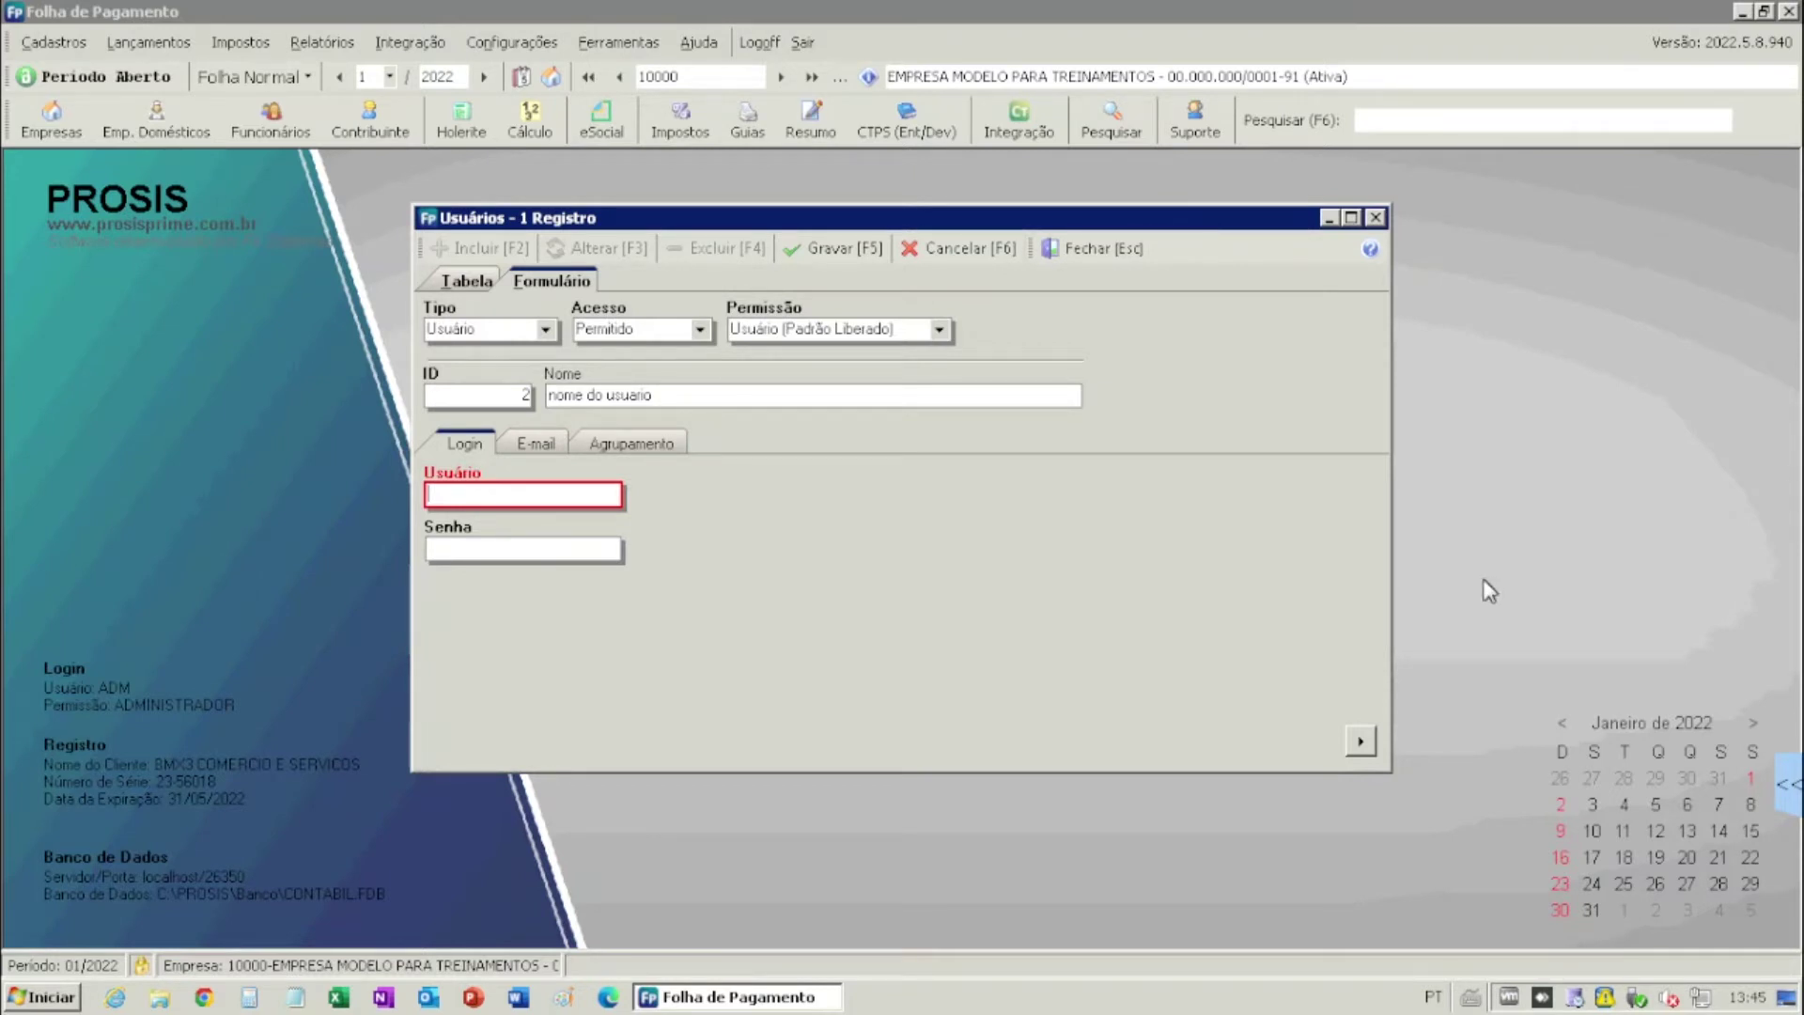
{"action": "left_click", "coordinate": [555, 447]}
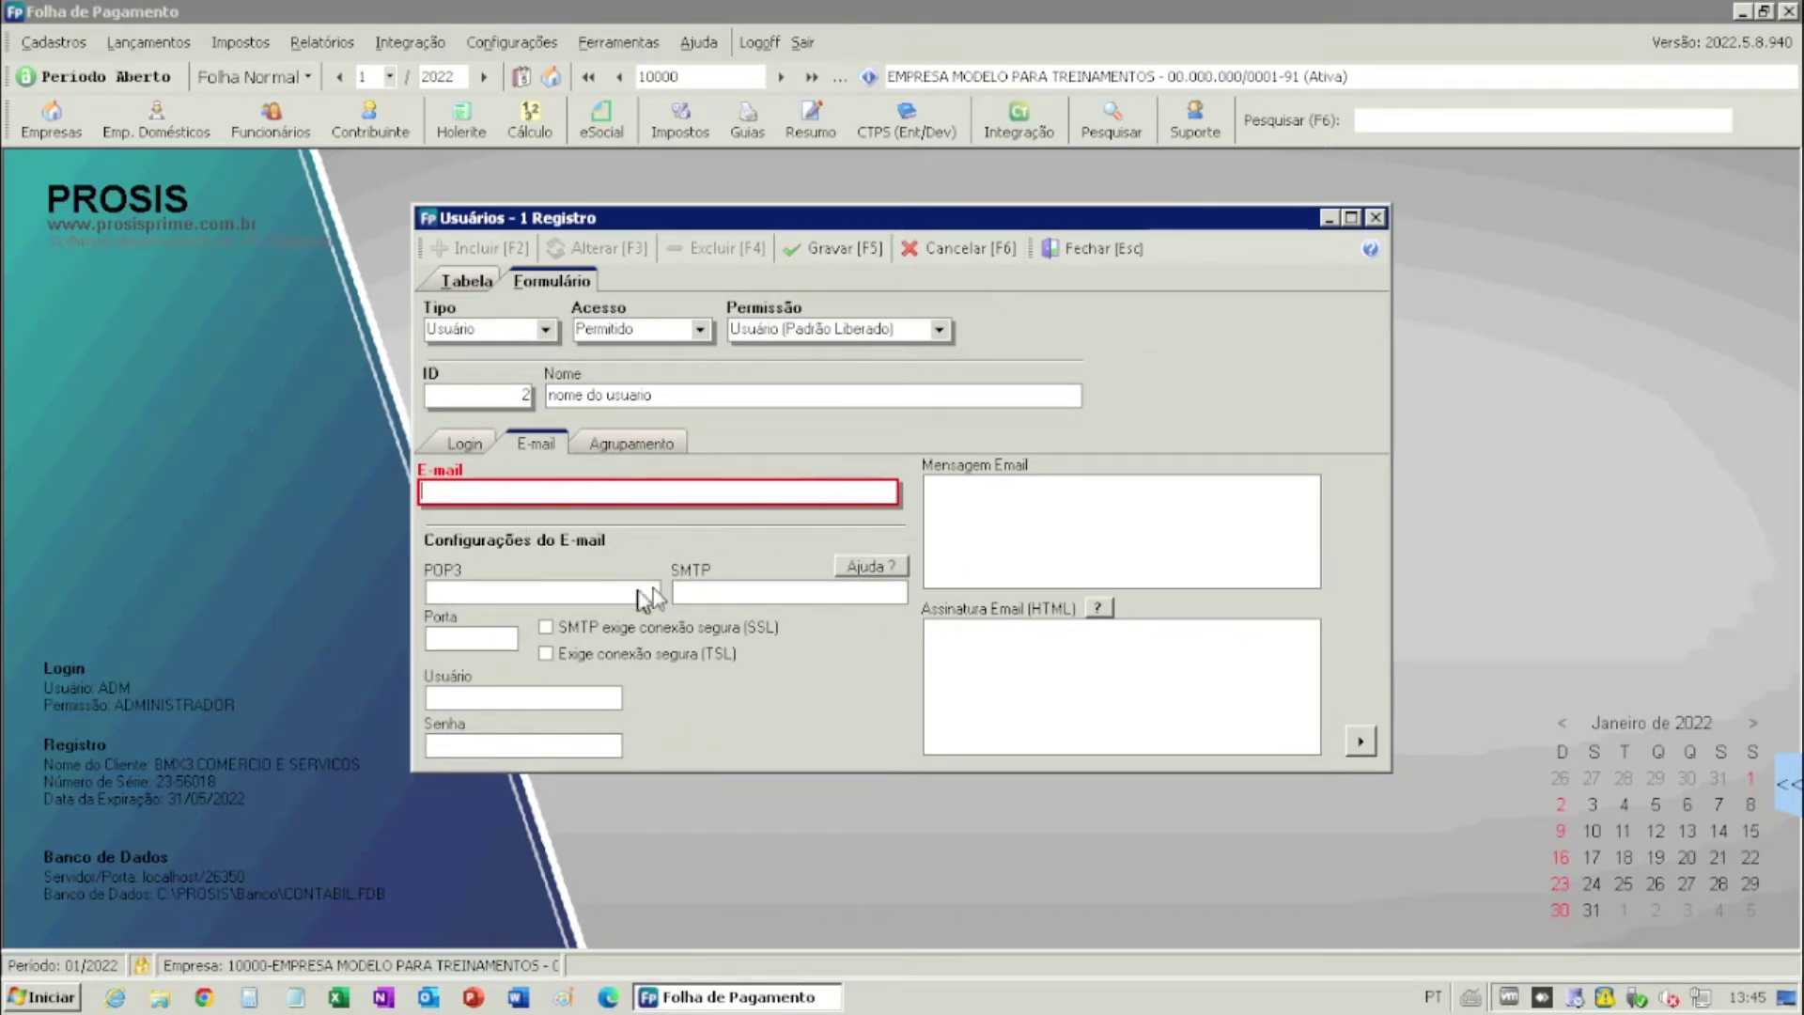
{"action": "left_click", "coordinate": [651, 444]}
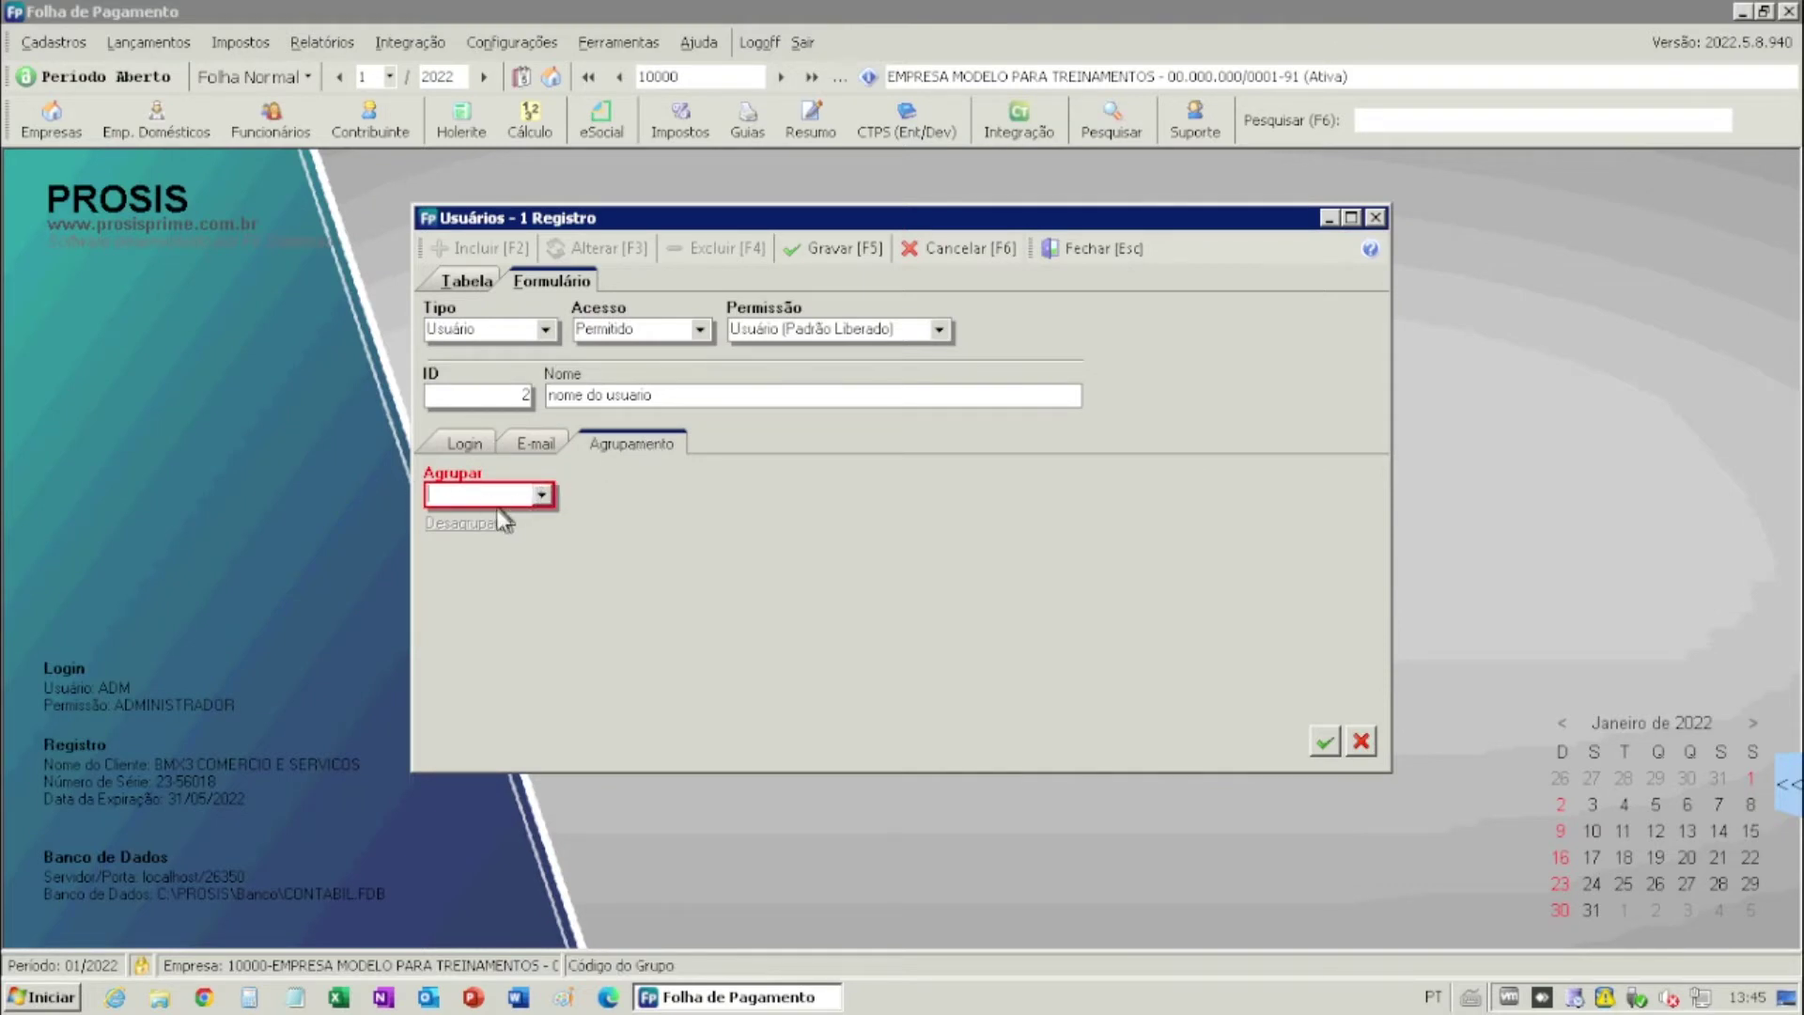
{"action": "left_click", "coordinate": [476, 449]}
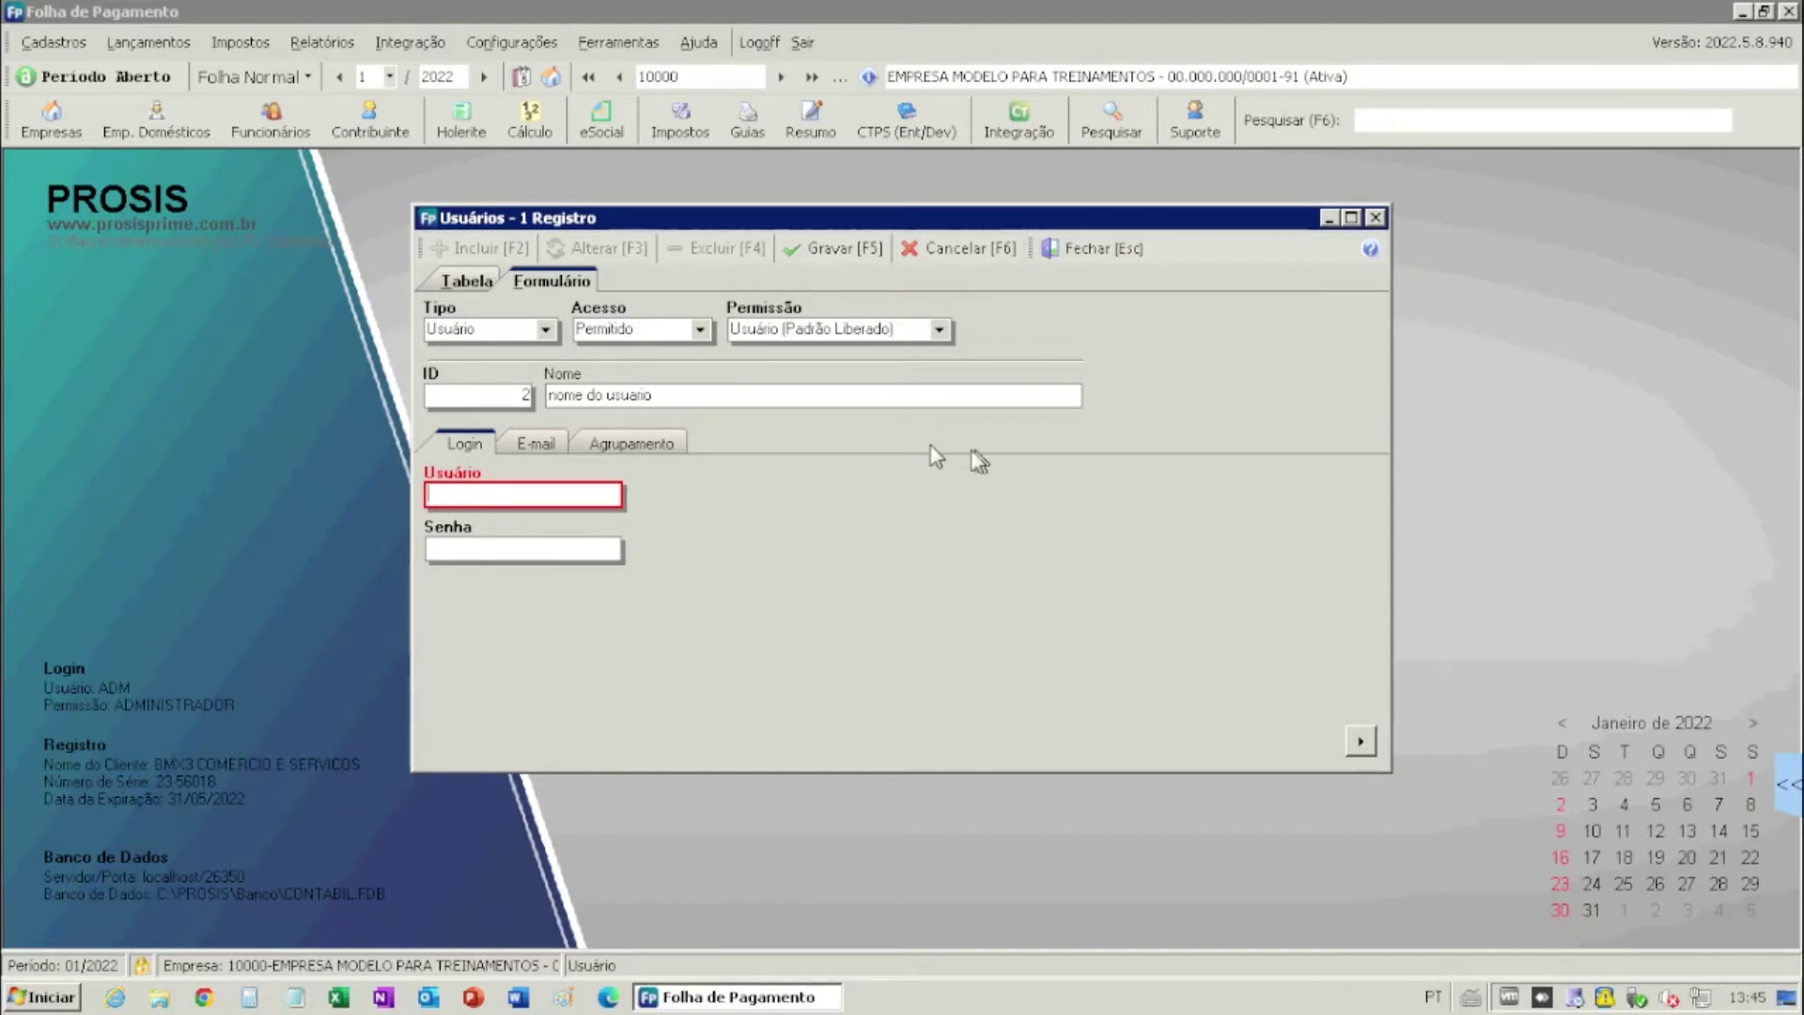
- Reselect Usuário (Padrão Liberado) as the permission profile after briefly choosing Administrador
{"action": "left_click", "coordinate": [938, 328]}
{"action": "left_click", "coordinate": [835, 381]}
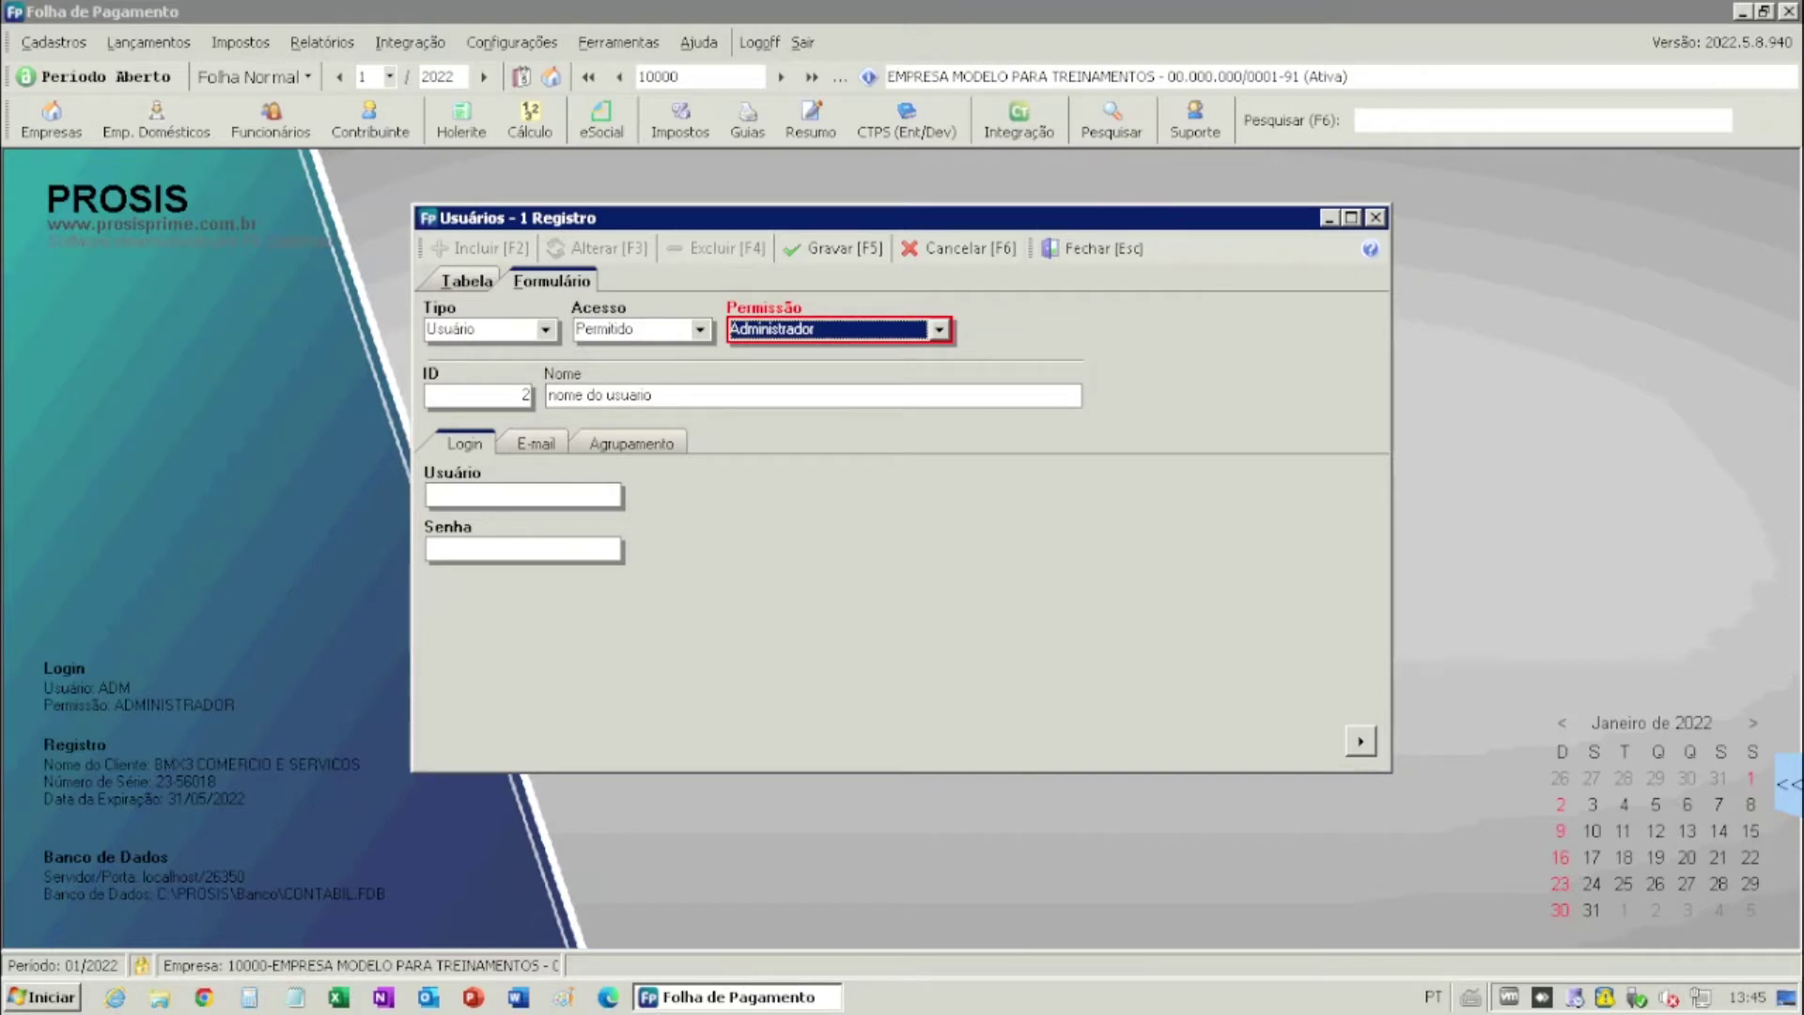
{"action": "left_click", "coordinate": [921, 330]}
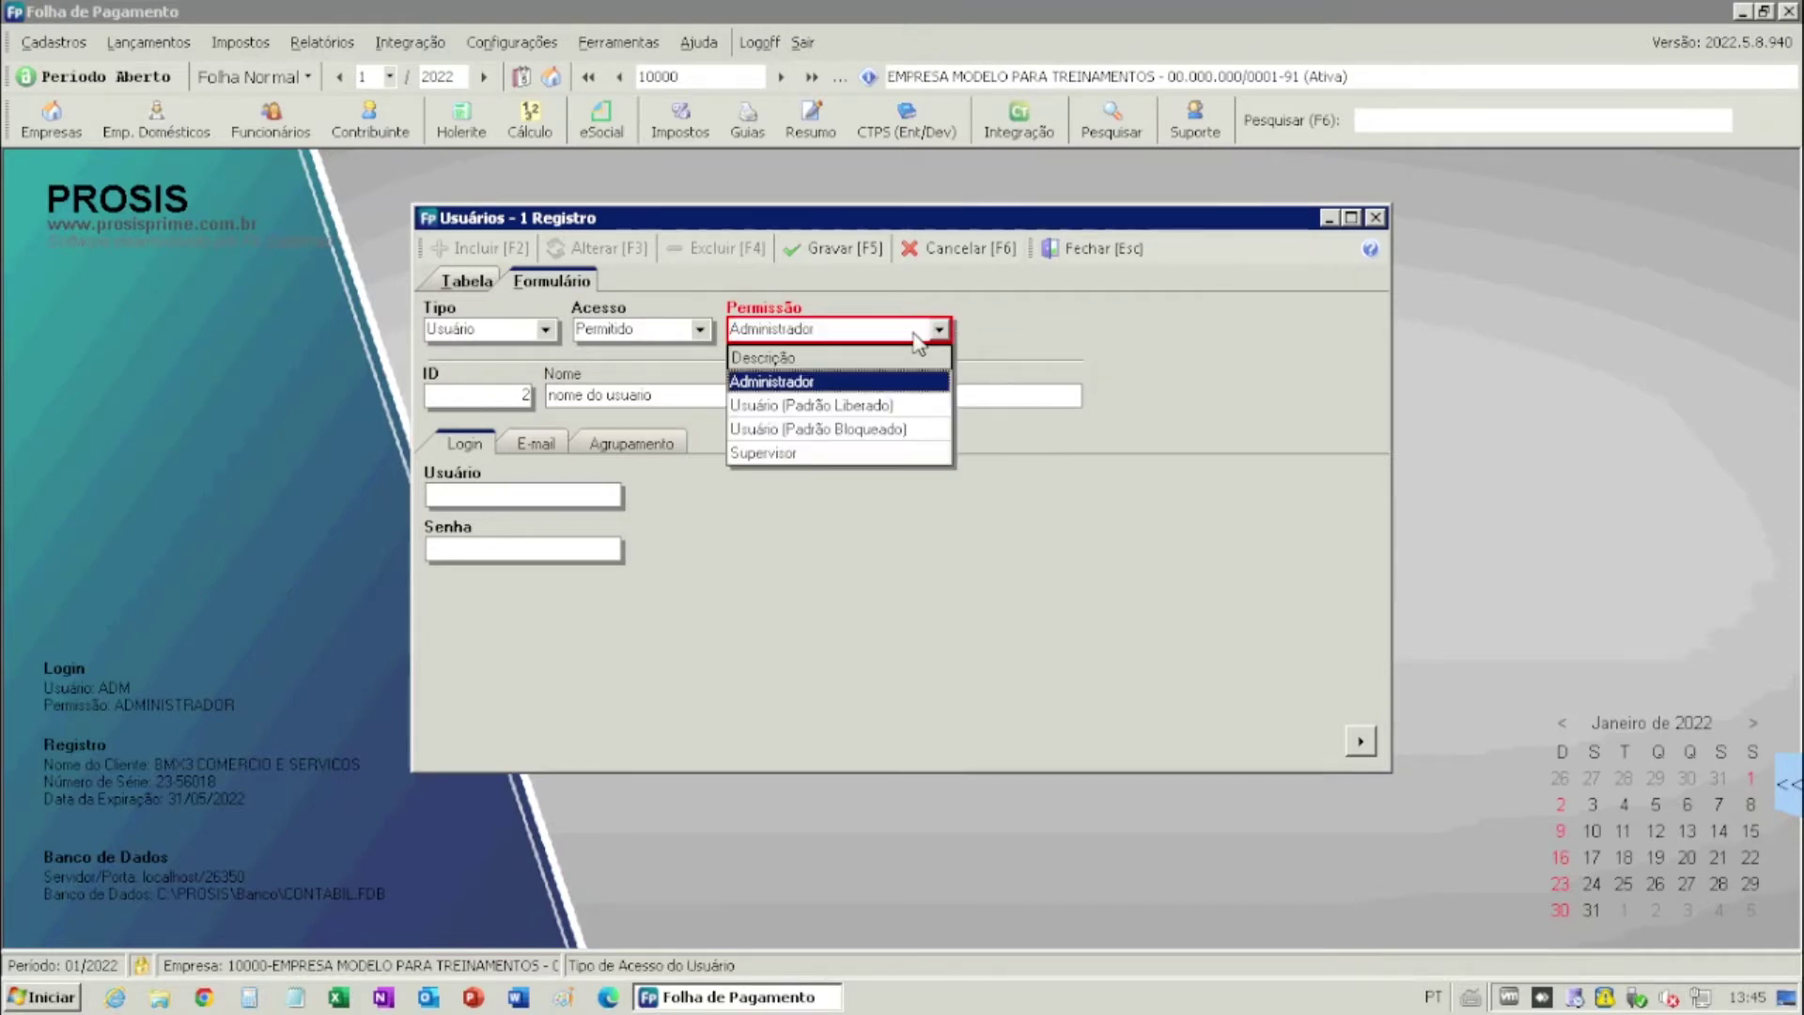
{"action": "left_click", "coordinate": [855, 406]}
- Set the login to 'user', enter and confirm a password, and save the user
{"action": "left_click", "coordinate": [716, 396]}
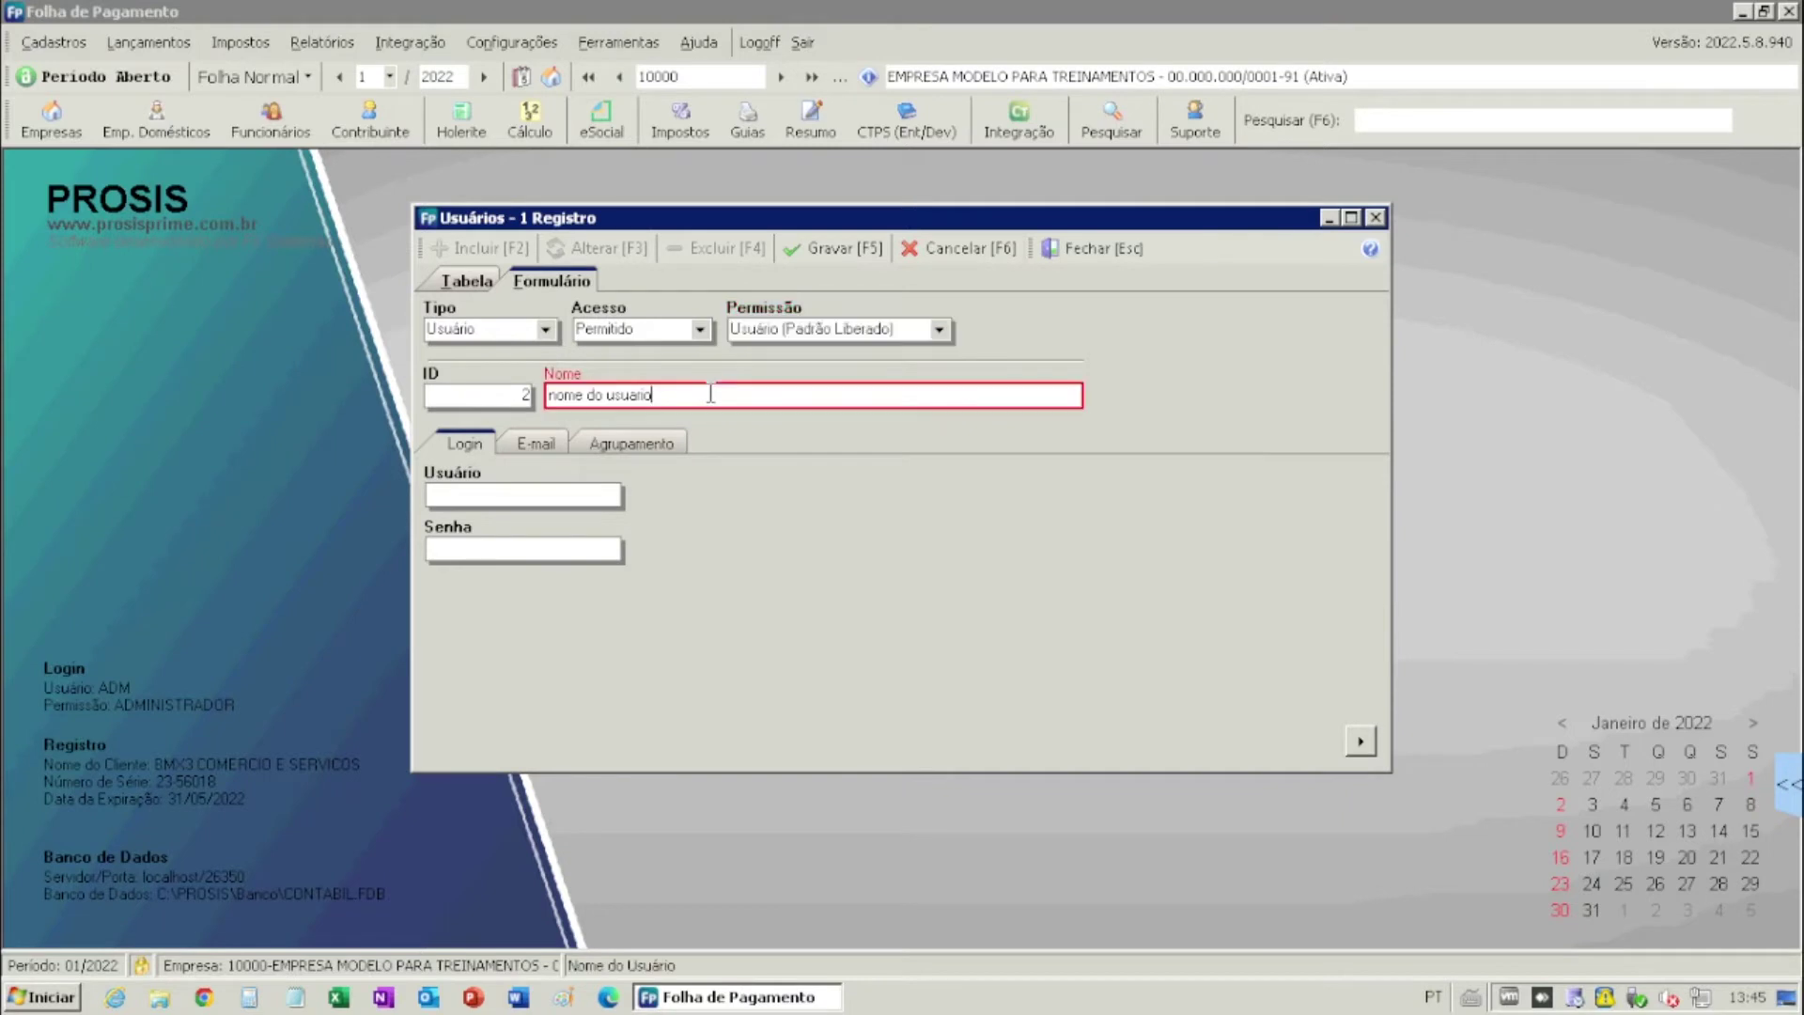
{"action": "left_click", "coordinate": [550, 496]}
{"action": "type", "text": "user"}
{"action": "key", "text": "Tab"}
{"action": "type", "text": "1234"}
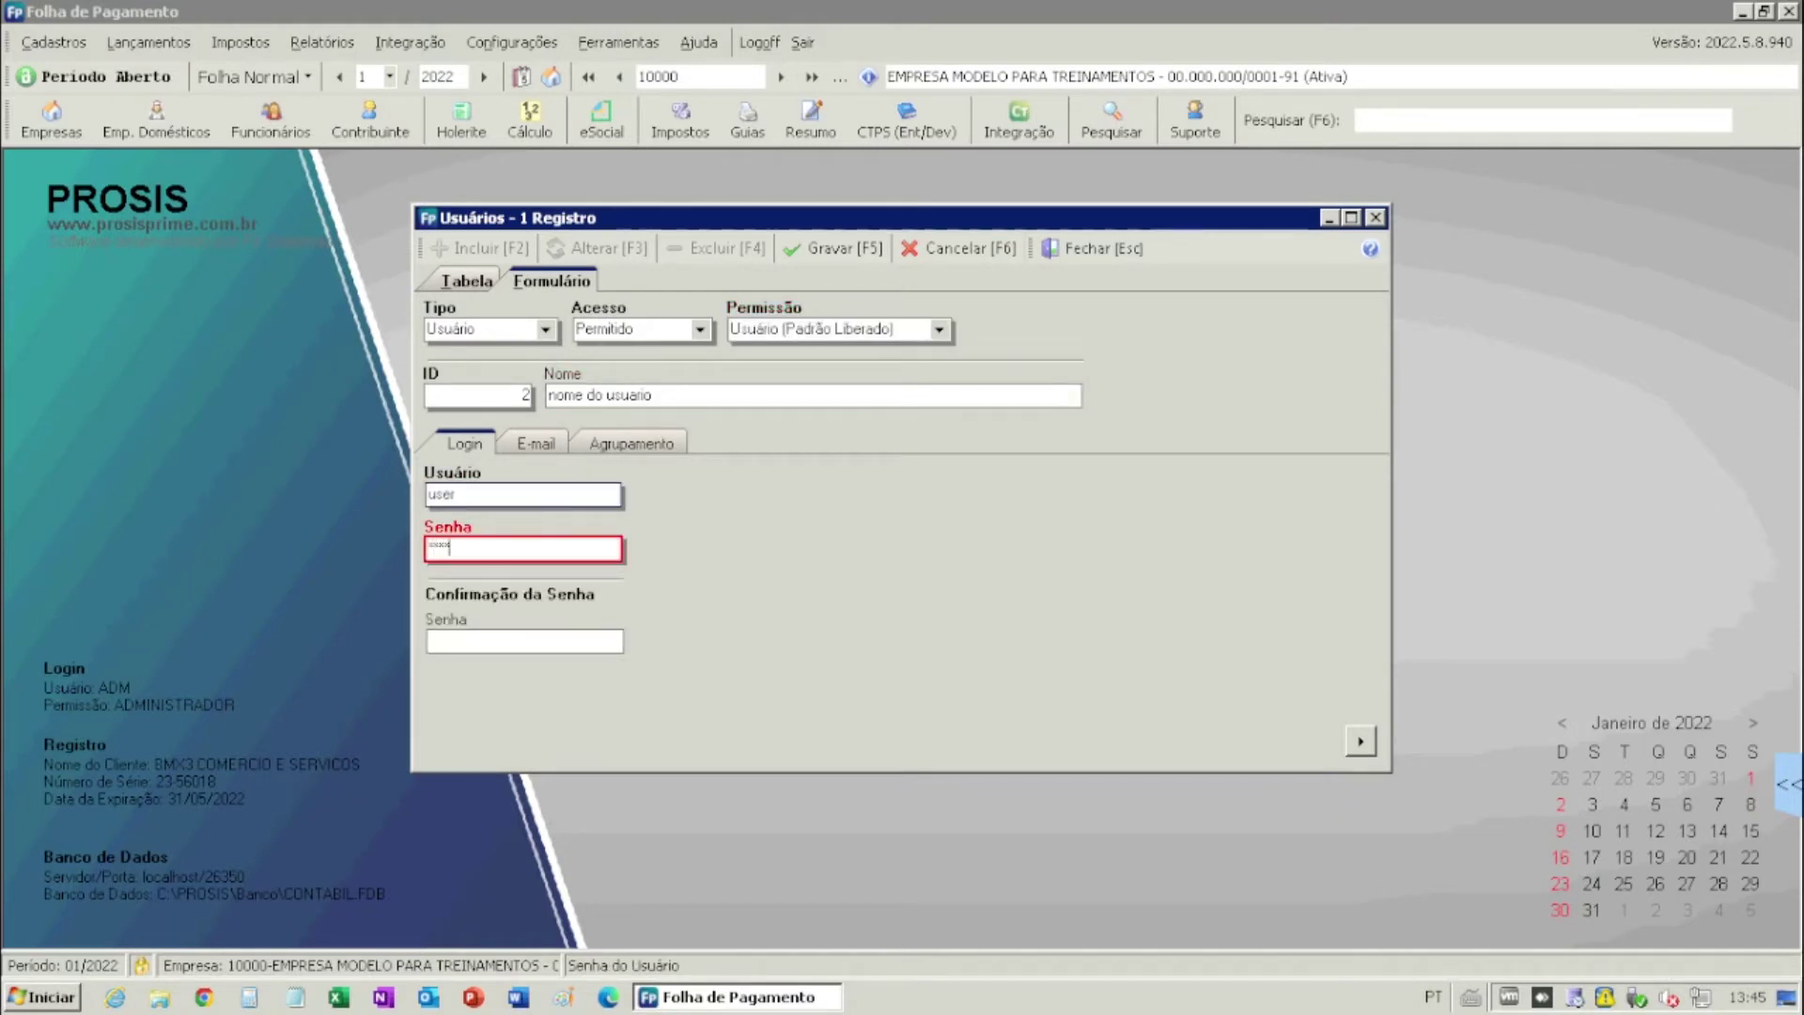
{"action": "left_click", "coordinate": [541, 647]}
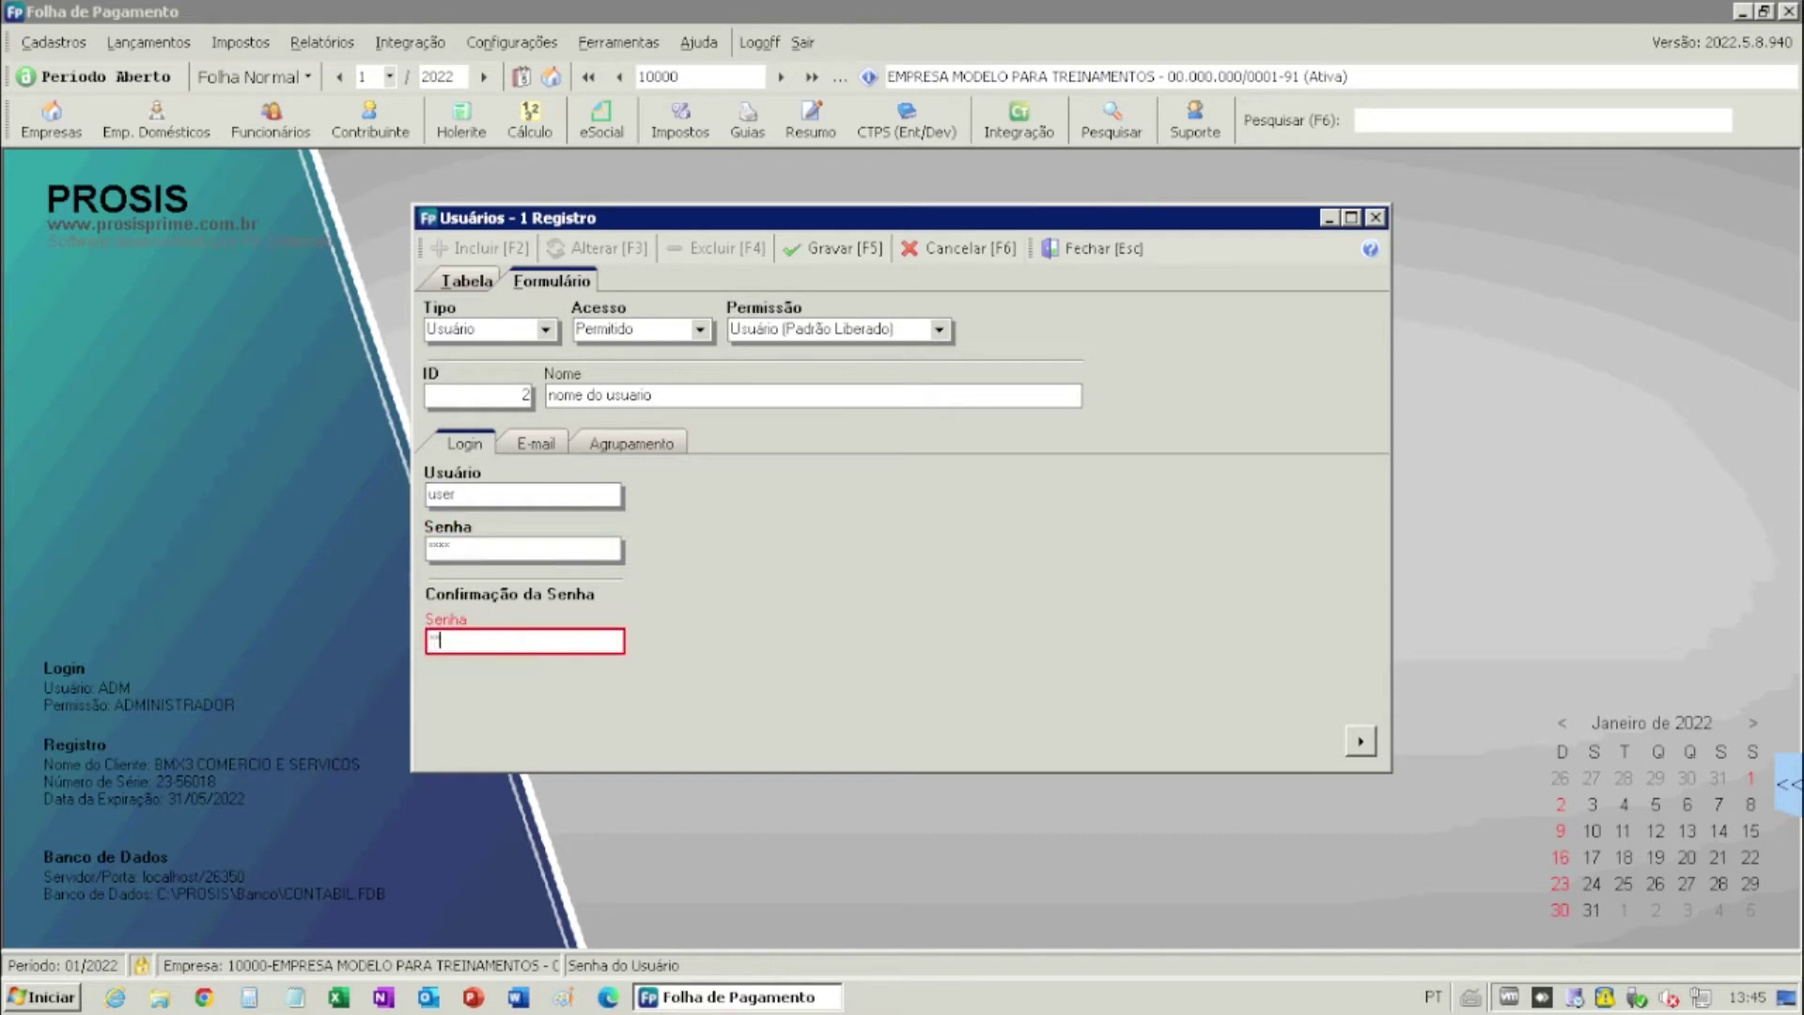
{"action": "left_click", "coordinate": [870, 252]}
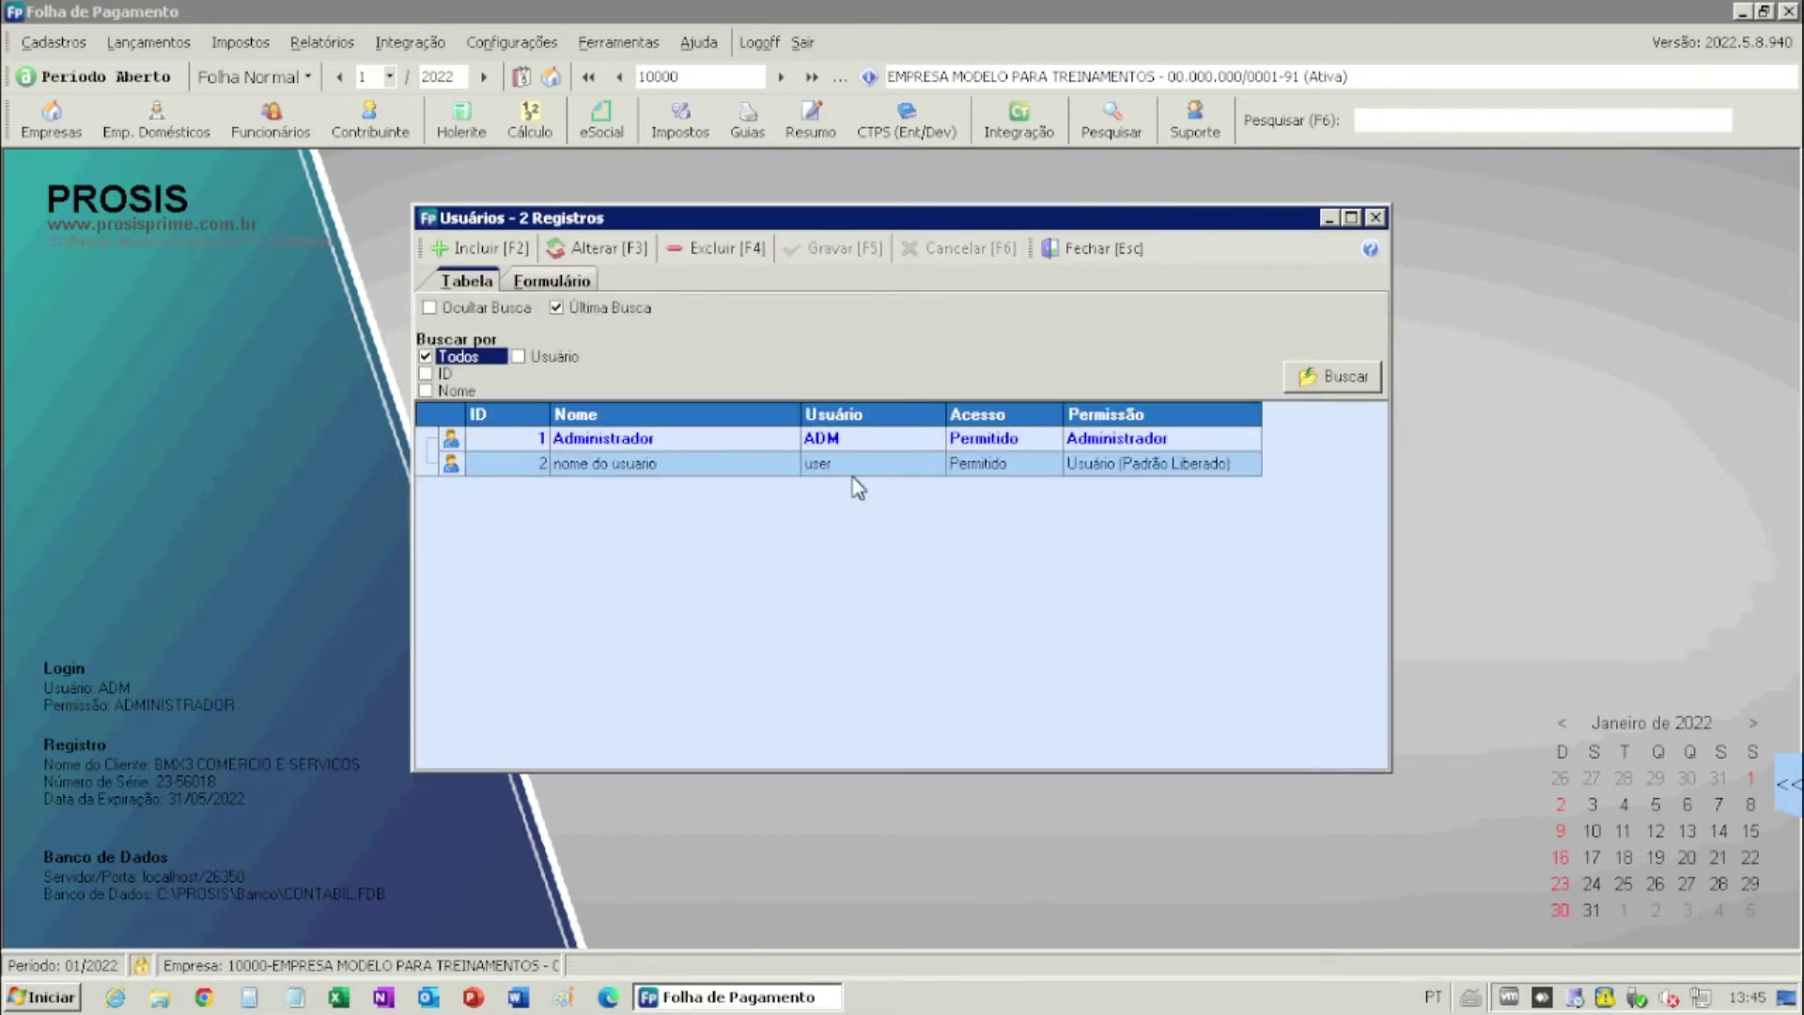
- Close the Usuários list, open Acessos as Janelas for user 'user', and apply Libera Tudo
{"action": "left_click", "coordinate": [1096, 250]}
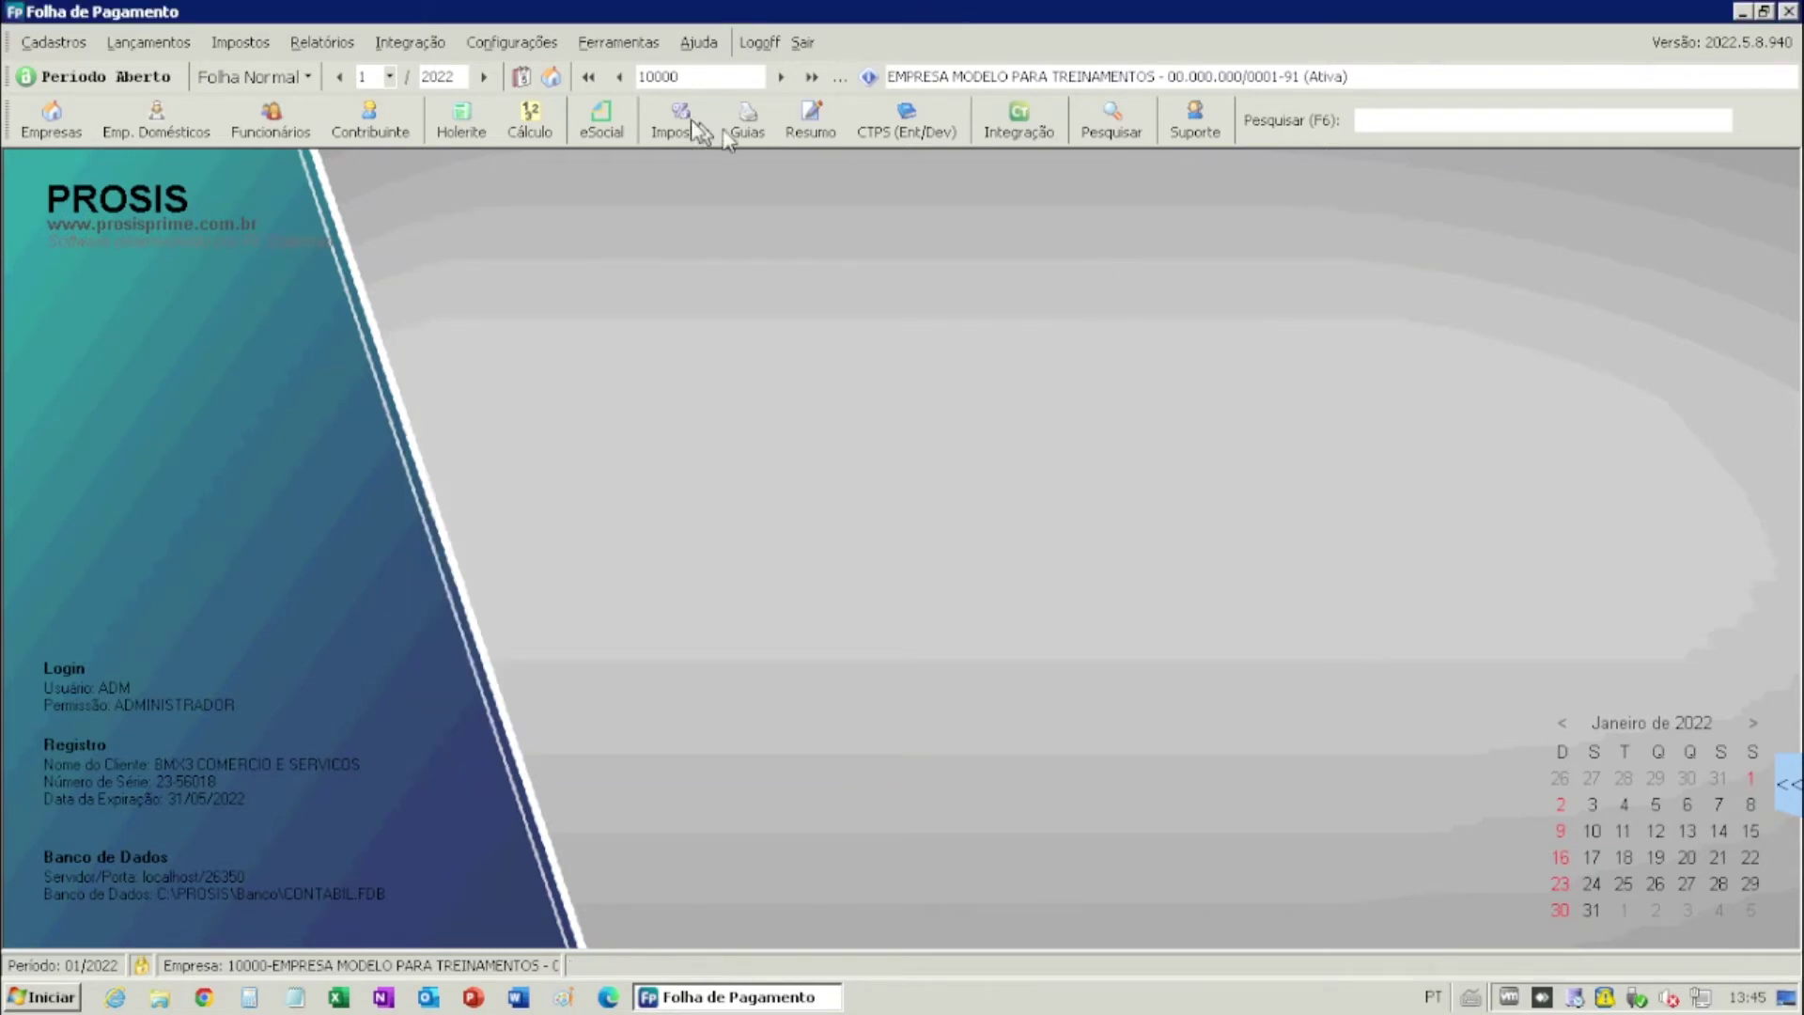
{"action": "left_click", "coordinate": [537, 57]}
{"action": "mouse_move", "coordinate": [547, 73]}
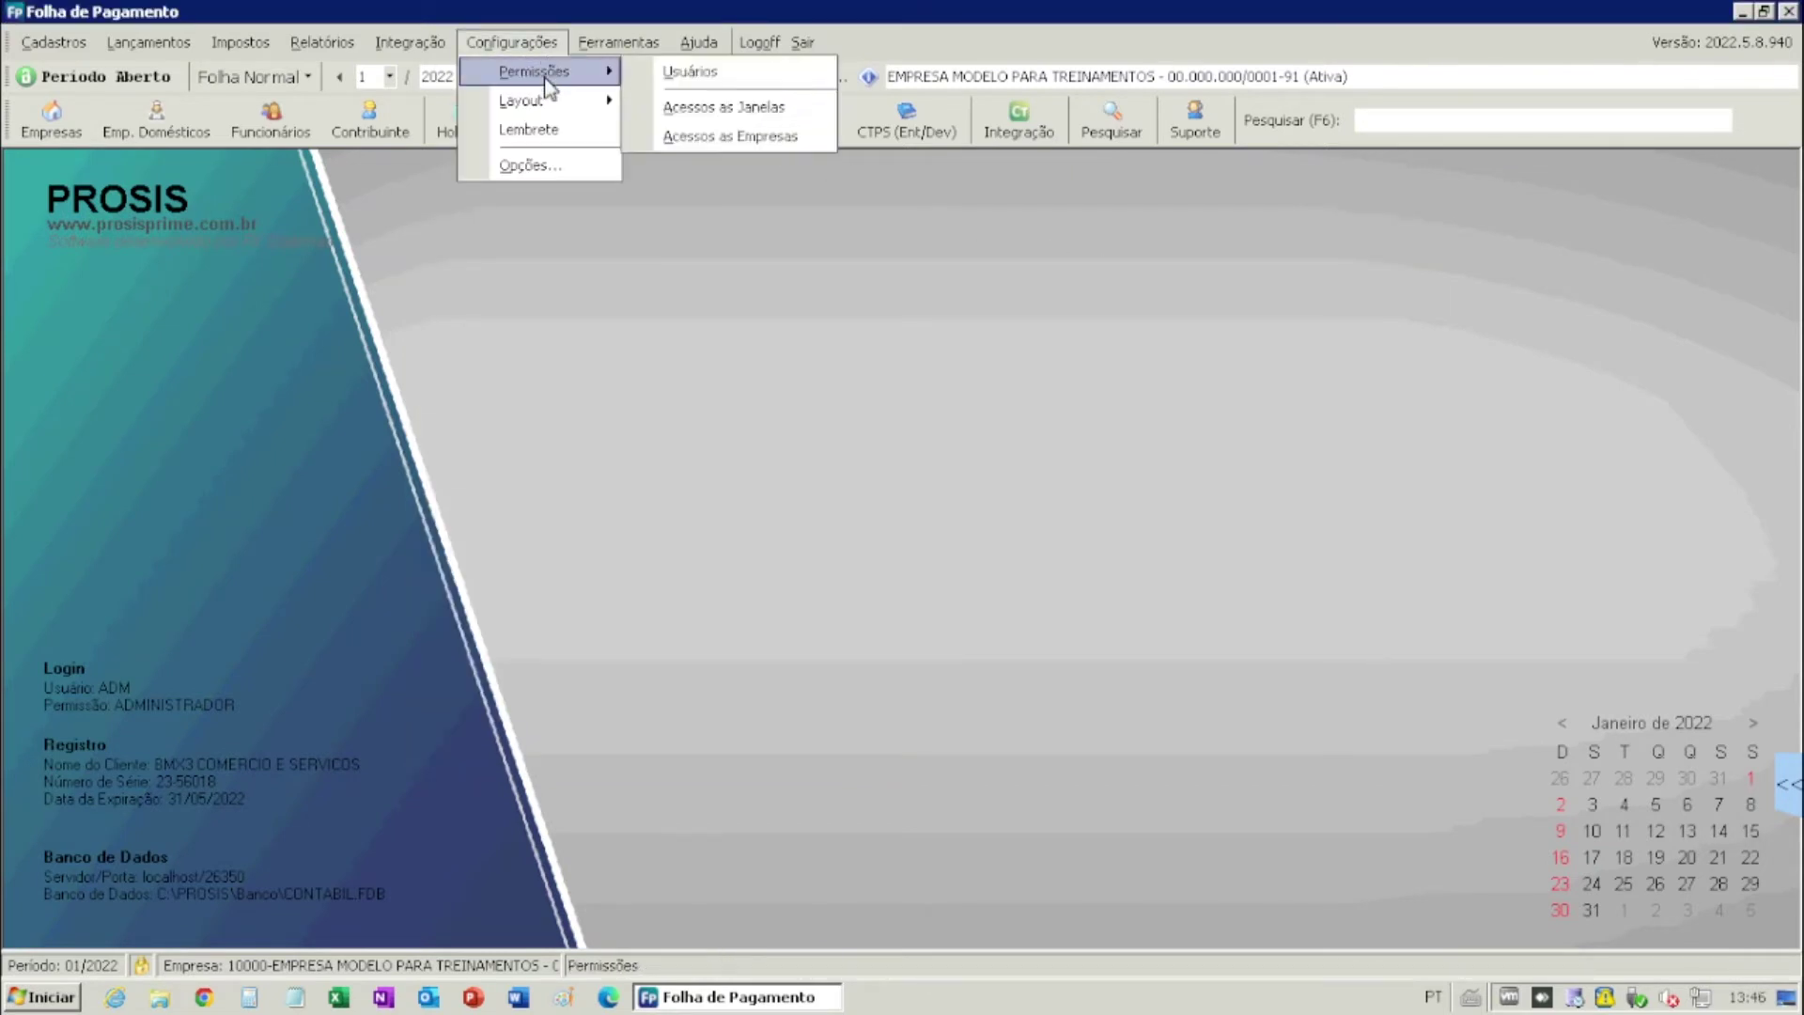
{"action": "left_click", "coordinate": [749, 108]}
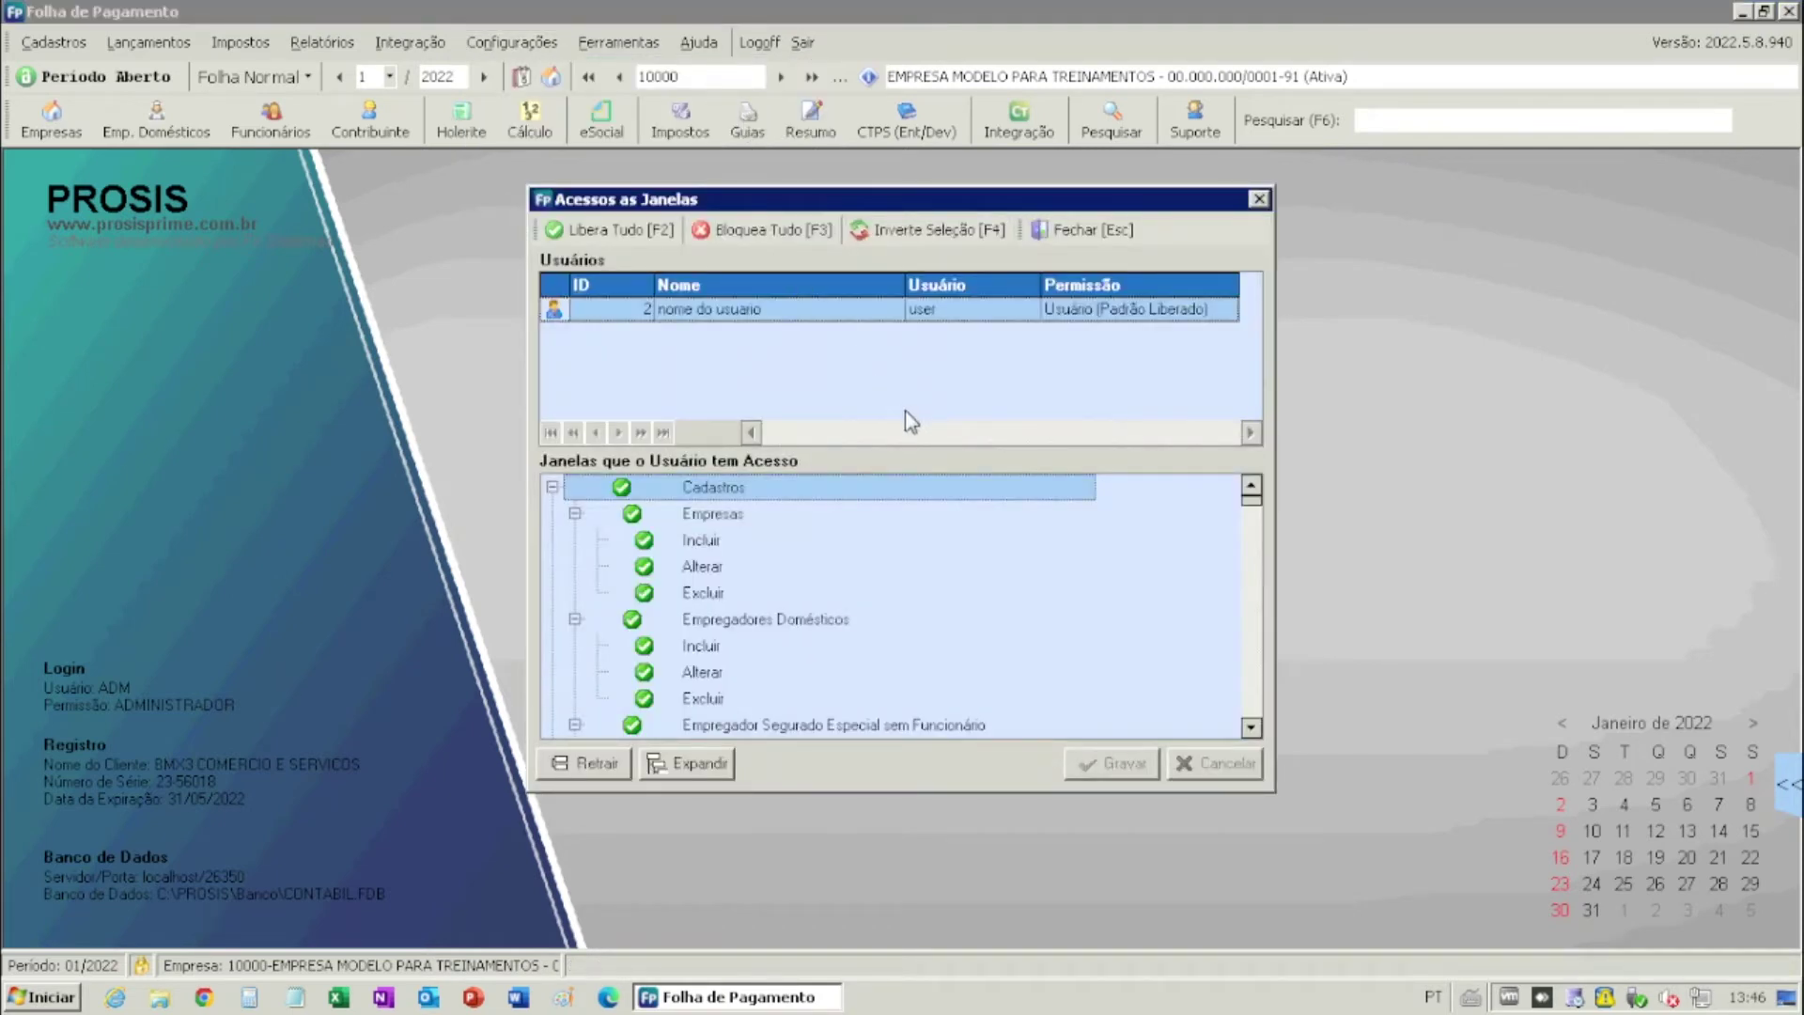
{"action": "left_click", "coordinate": [679, 311]}
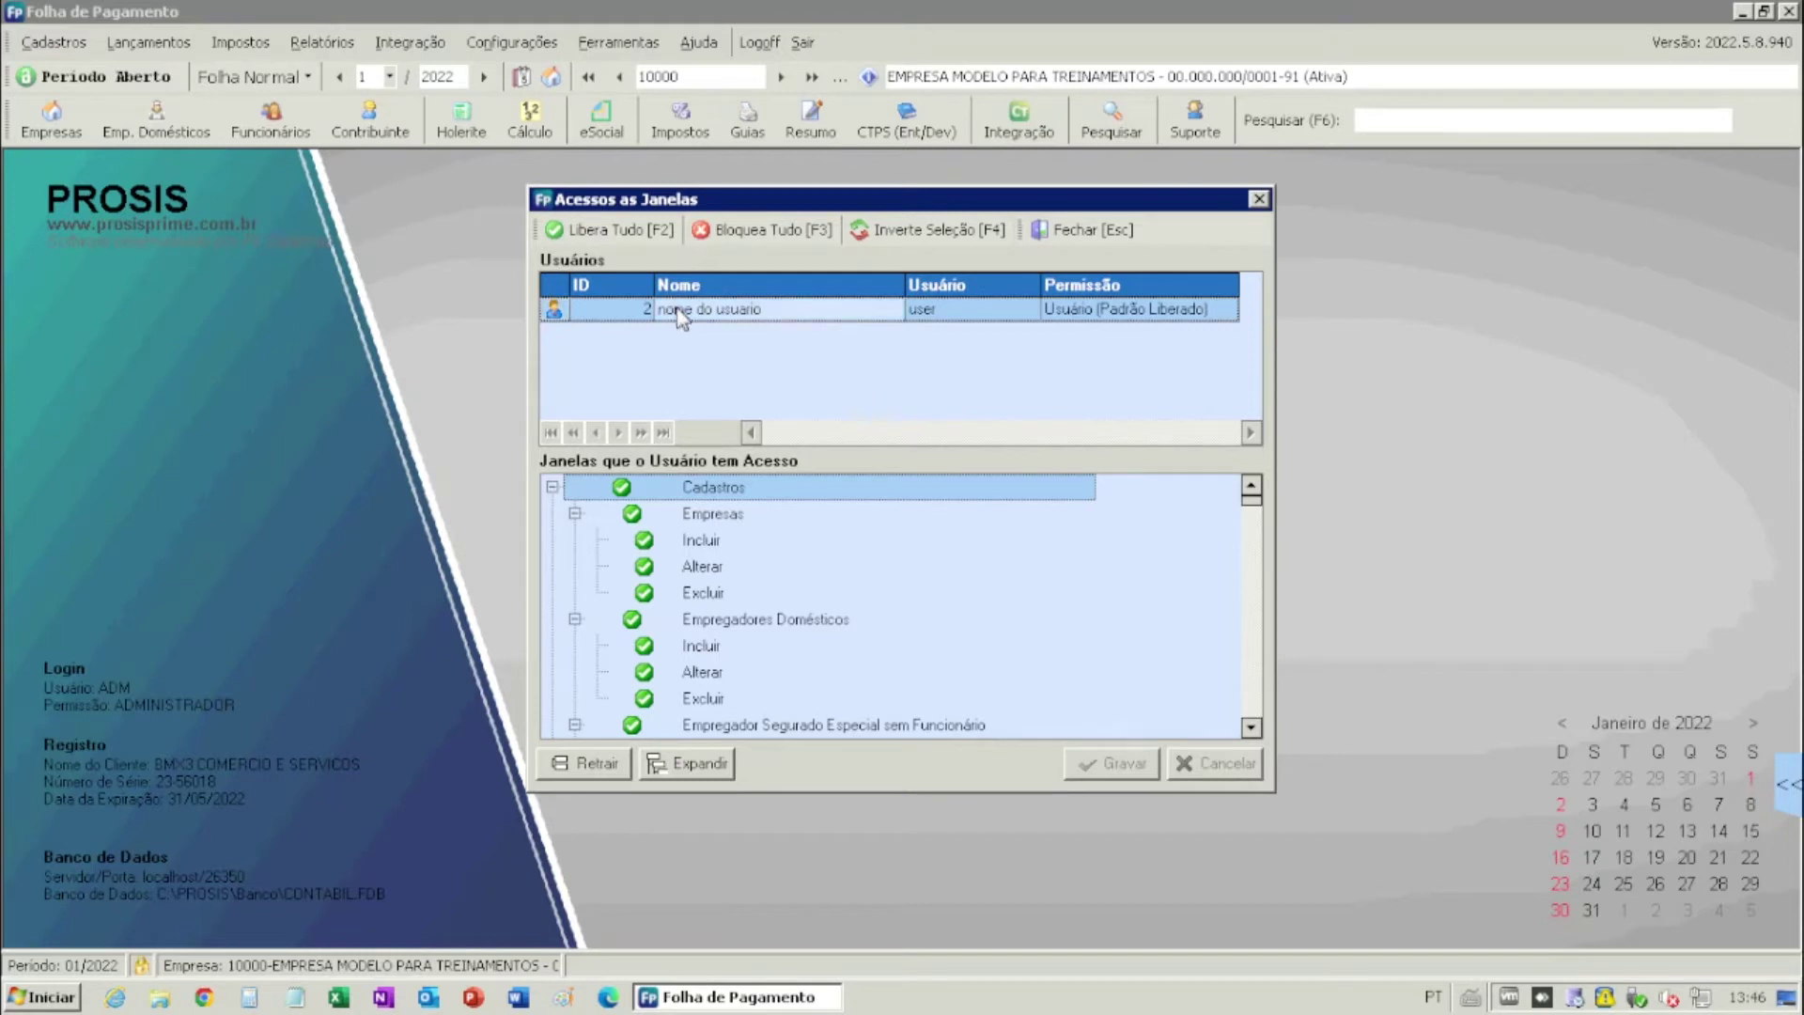
{"action": "left_click", "coordinate": [625, 233]}
- Block all windows, then grant Empresas and Empregadores Domésticos access with add and edit rights
{"action": "left_click", "coordinate": [731, 235]}
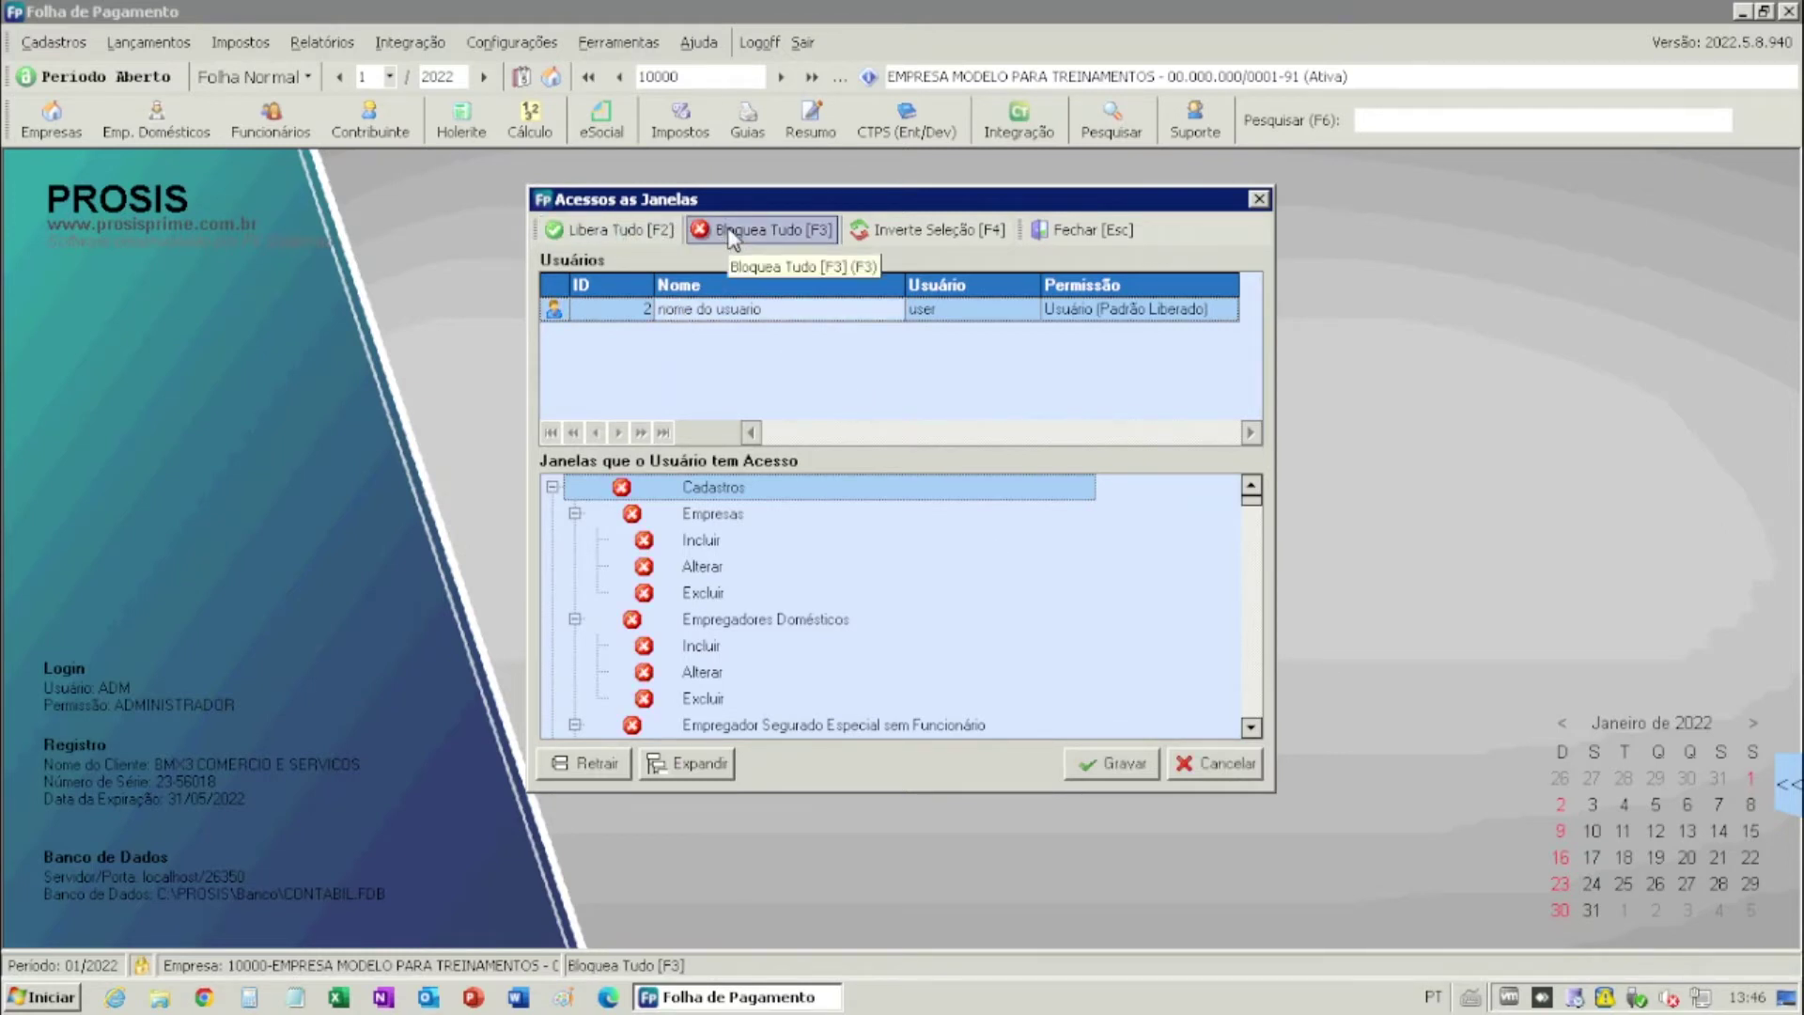
{"action": "left_click", "coordinate": [644, 543]}
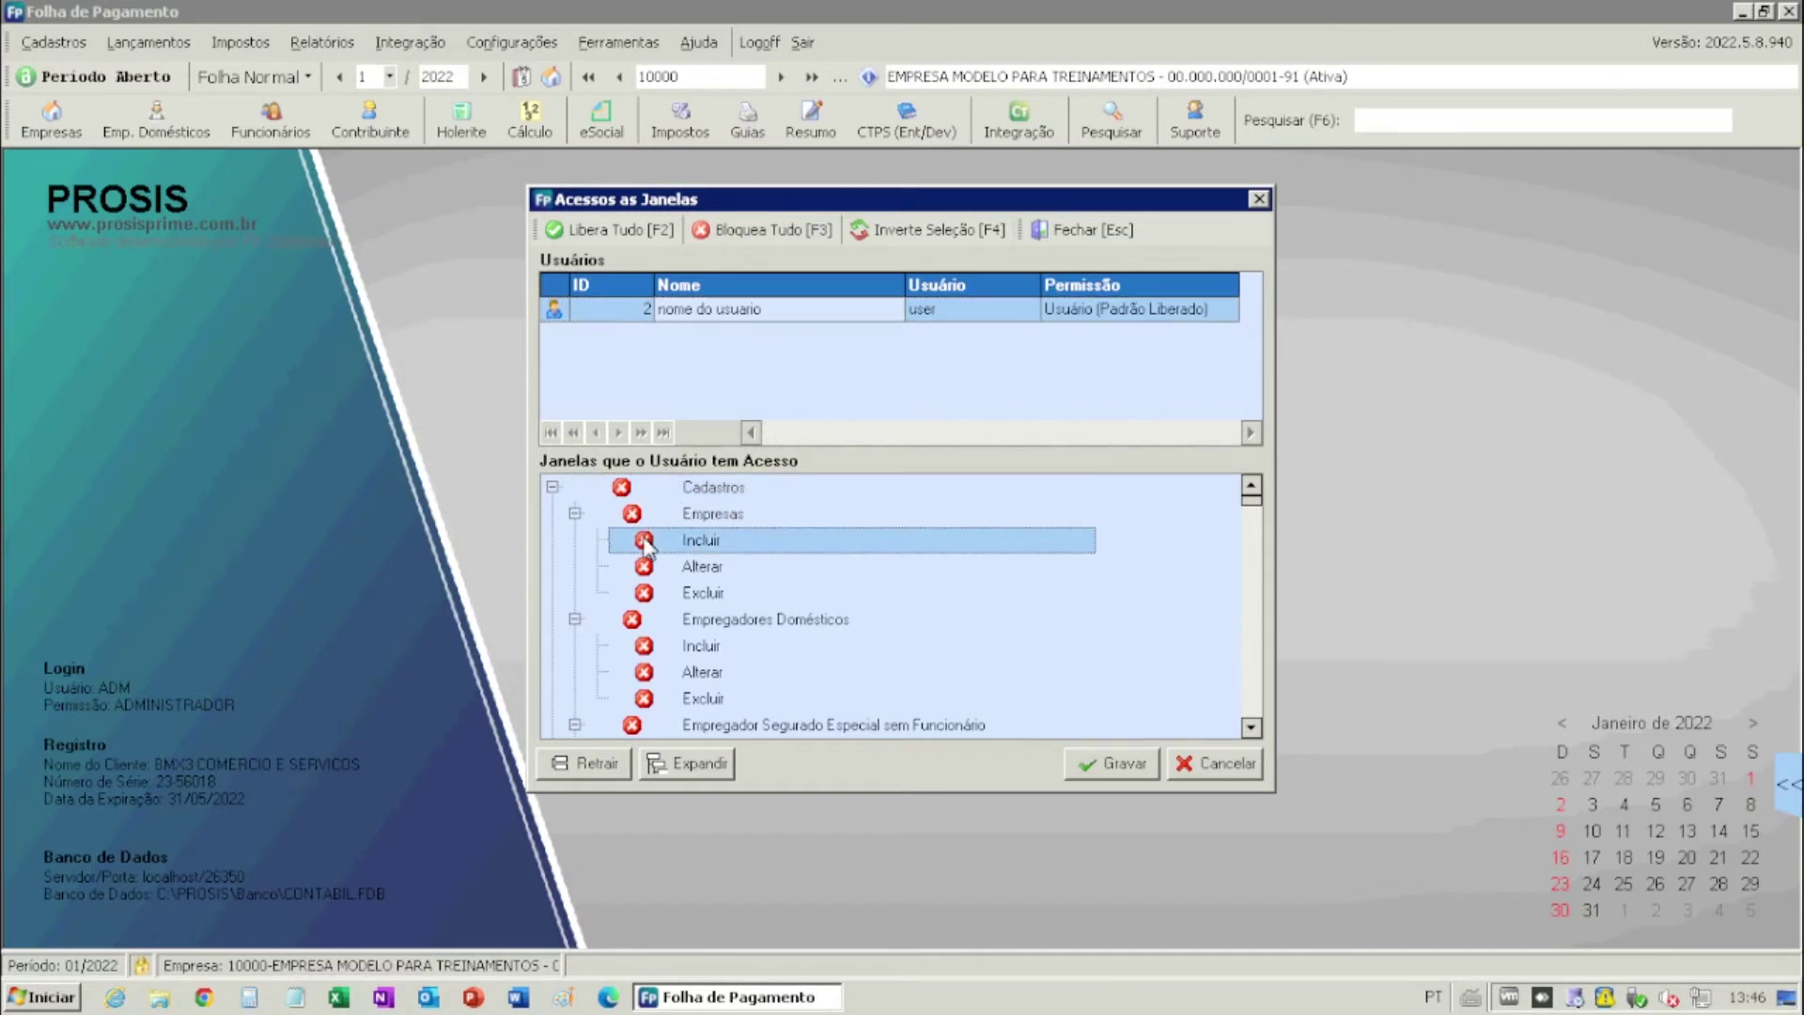
{"action": "left_click", "coordinate": [644, 541]}
{"action": "left_click", "coordinate": [631, 516]}
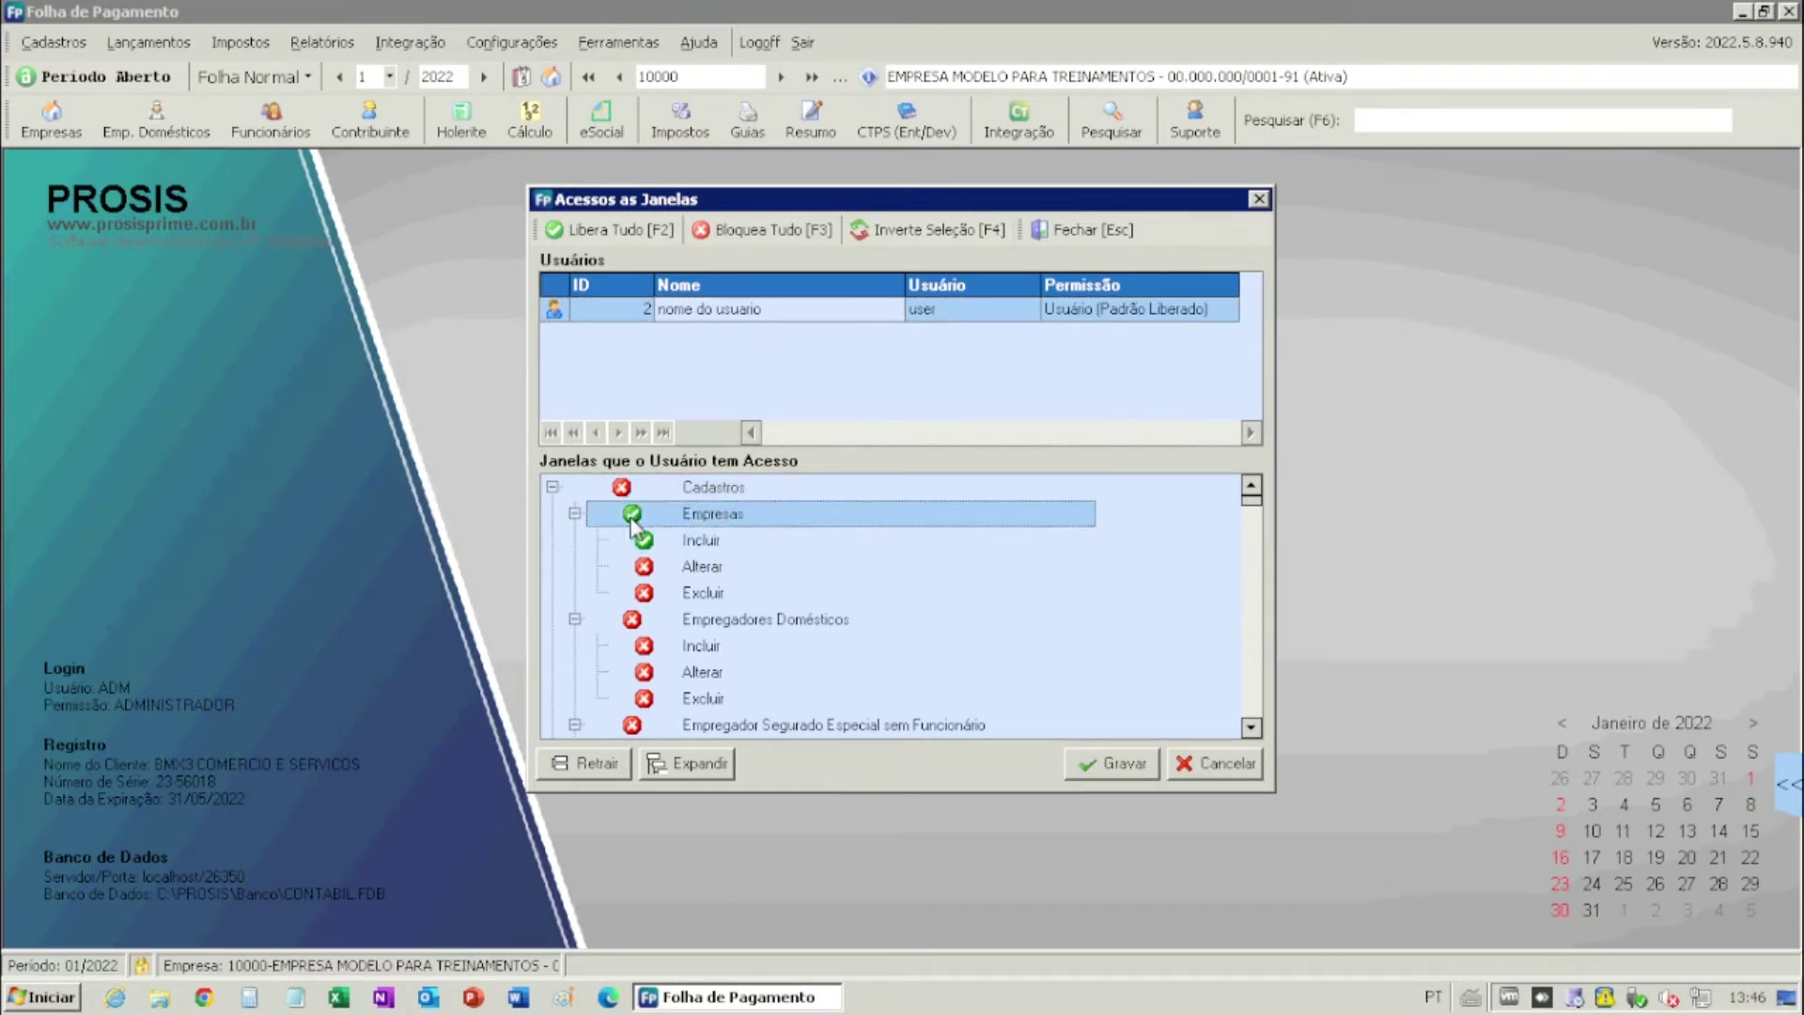
{"action": "left_click", "coordinate": [644, 568]}
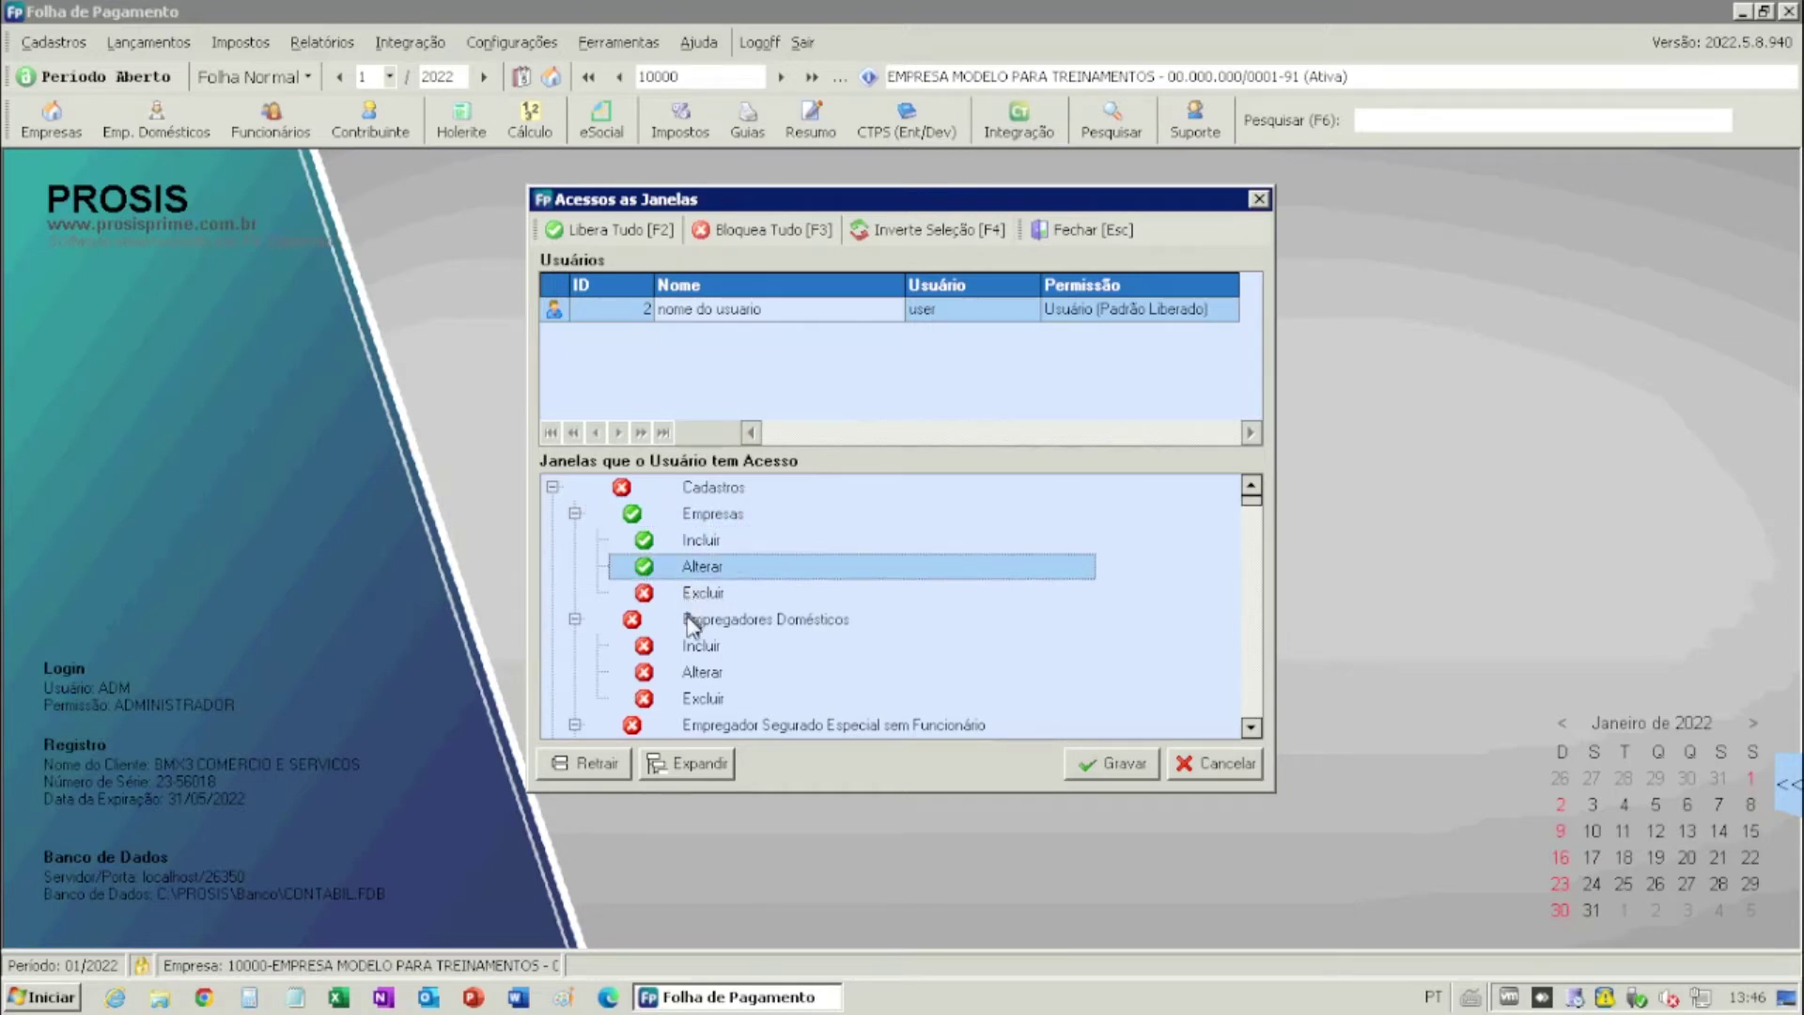
{"action": "left_click", "coordinate": [631, 619]}
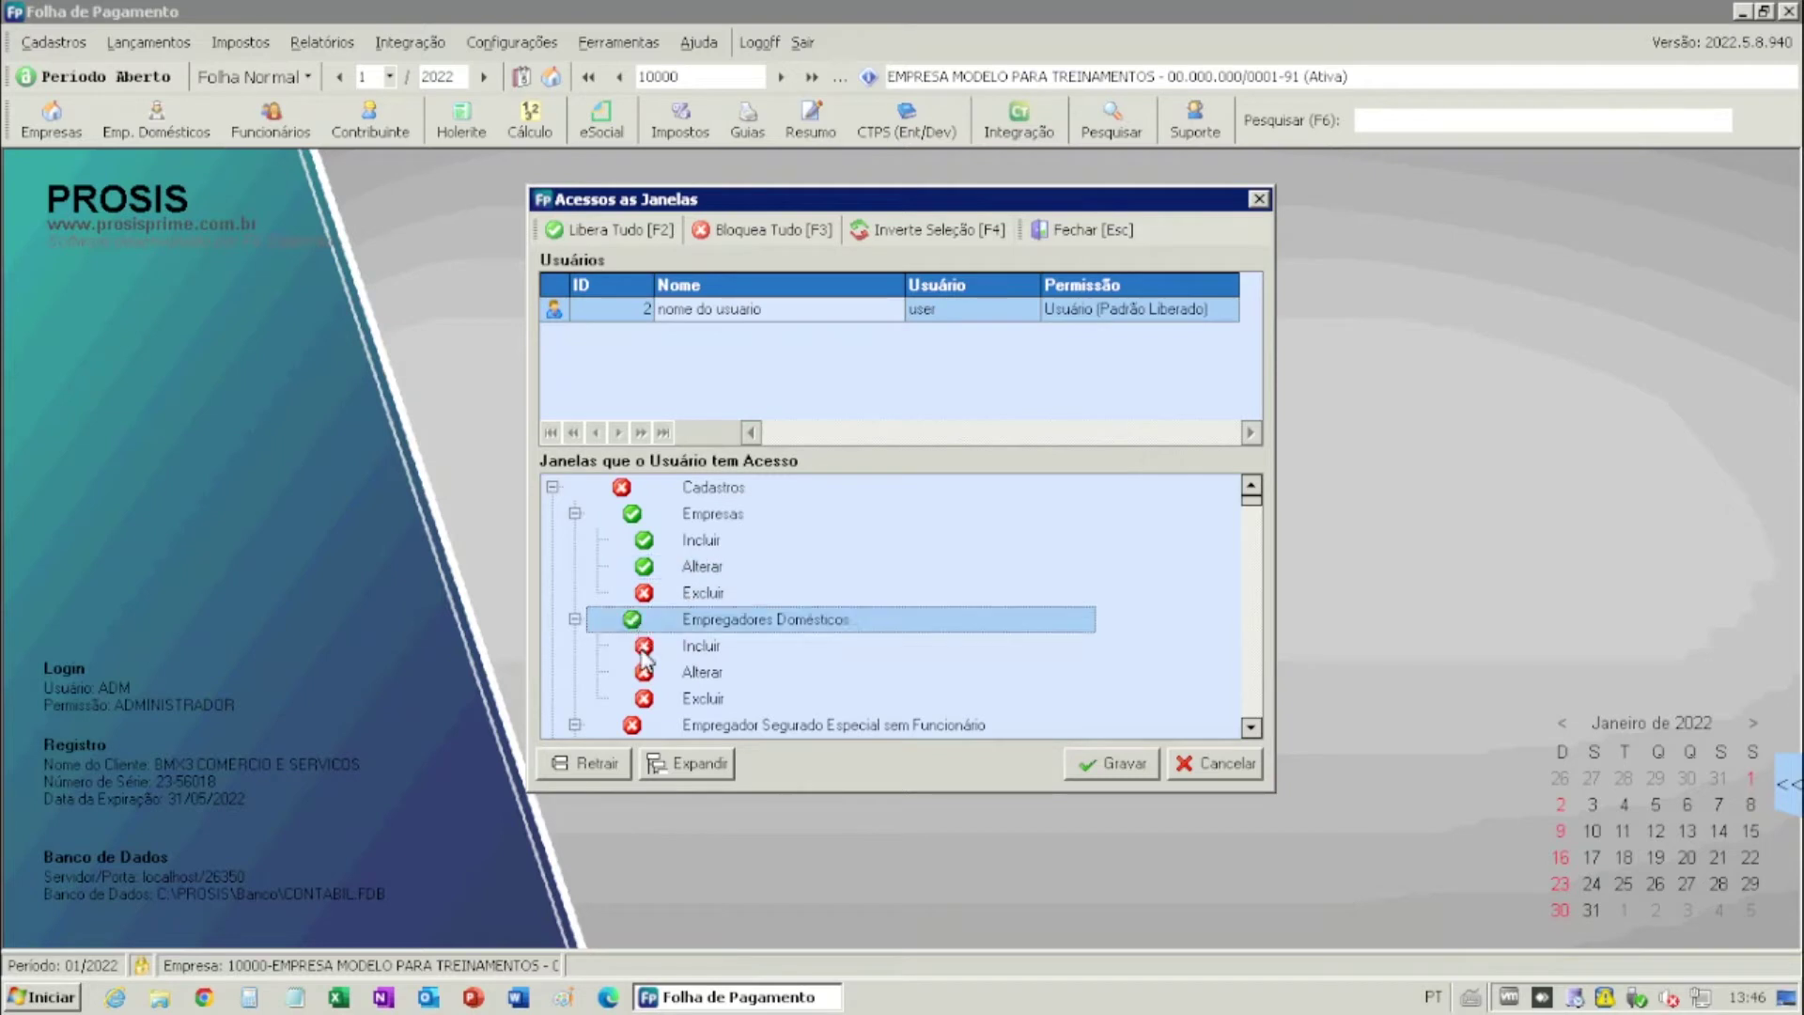
{"action": "left_click", "coordinate": [643, 649]}
{"action": "left_click", "coordinate": [646, 671]}
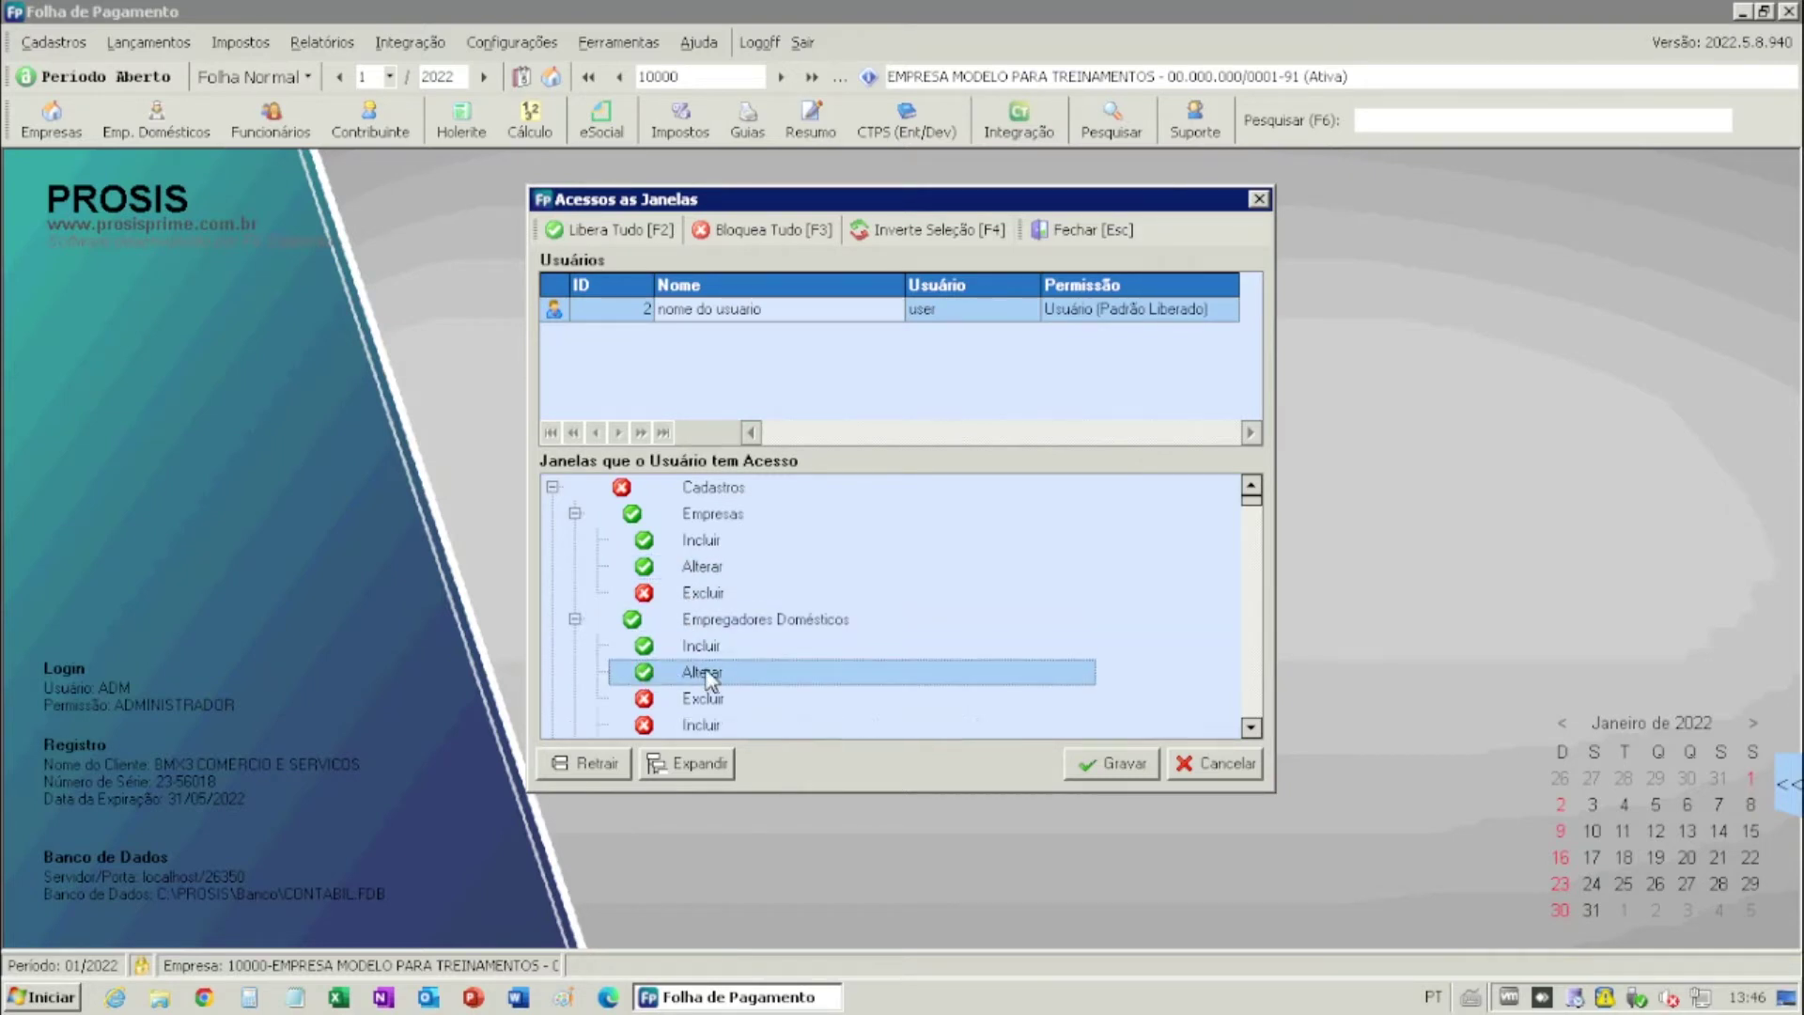
- Grant access to Funcionários, Cadastro de Funcionários with adding, and Pesquisar Funcionários
{"action": "scroll", "coordinate": [648, 678], "scroll_direction": "down", "scroll_amount": 1}
{"action": "scroll", "coordinate": [683, 669], "scroll_direction": "down", "scroll_amount": 2}
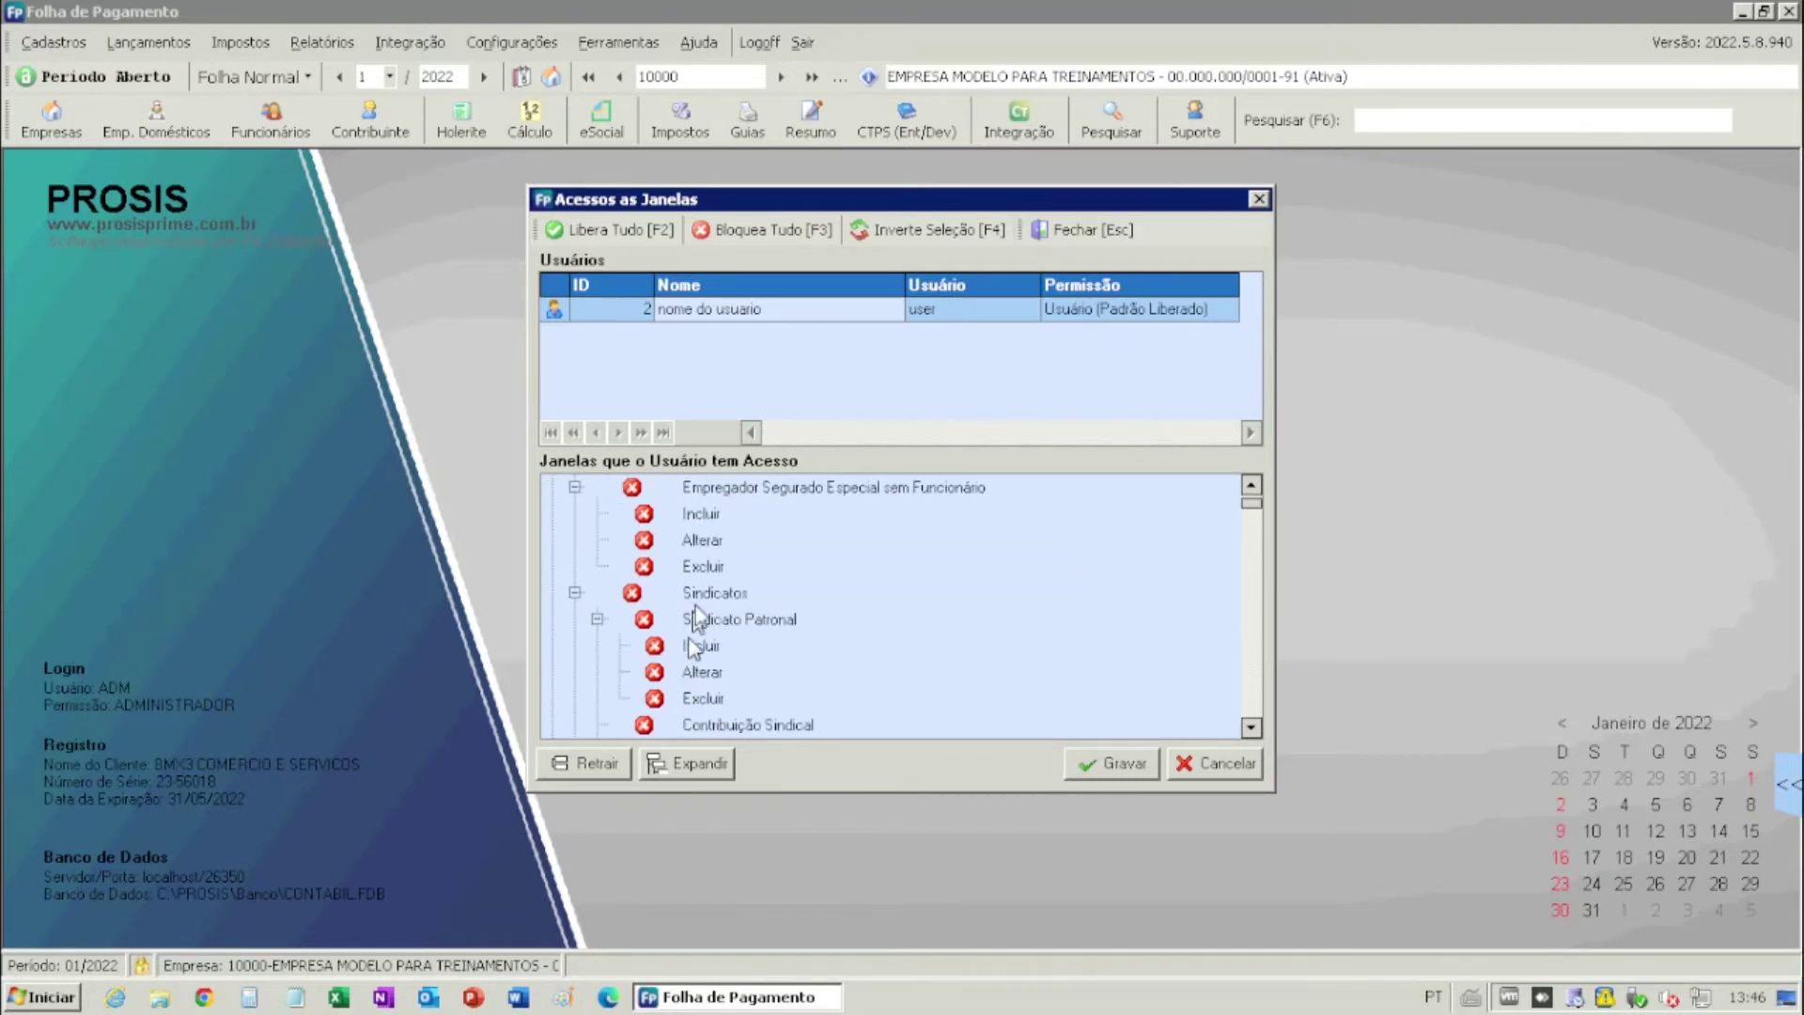
{"action": "scroll", "coordinate": [728, 578], "scroll_direction": "down", "scroll_amount": 1}
{"action": "scroll", "coordinate": [722, 590], "scroll_direction": "down", "scroll_amount": 1}
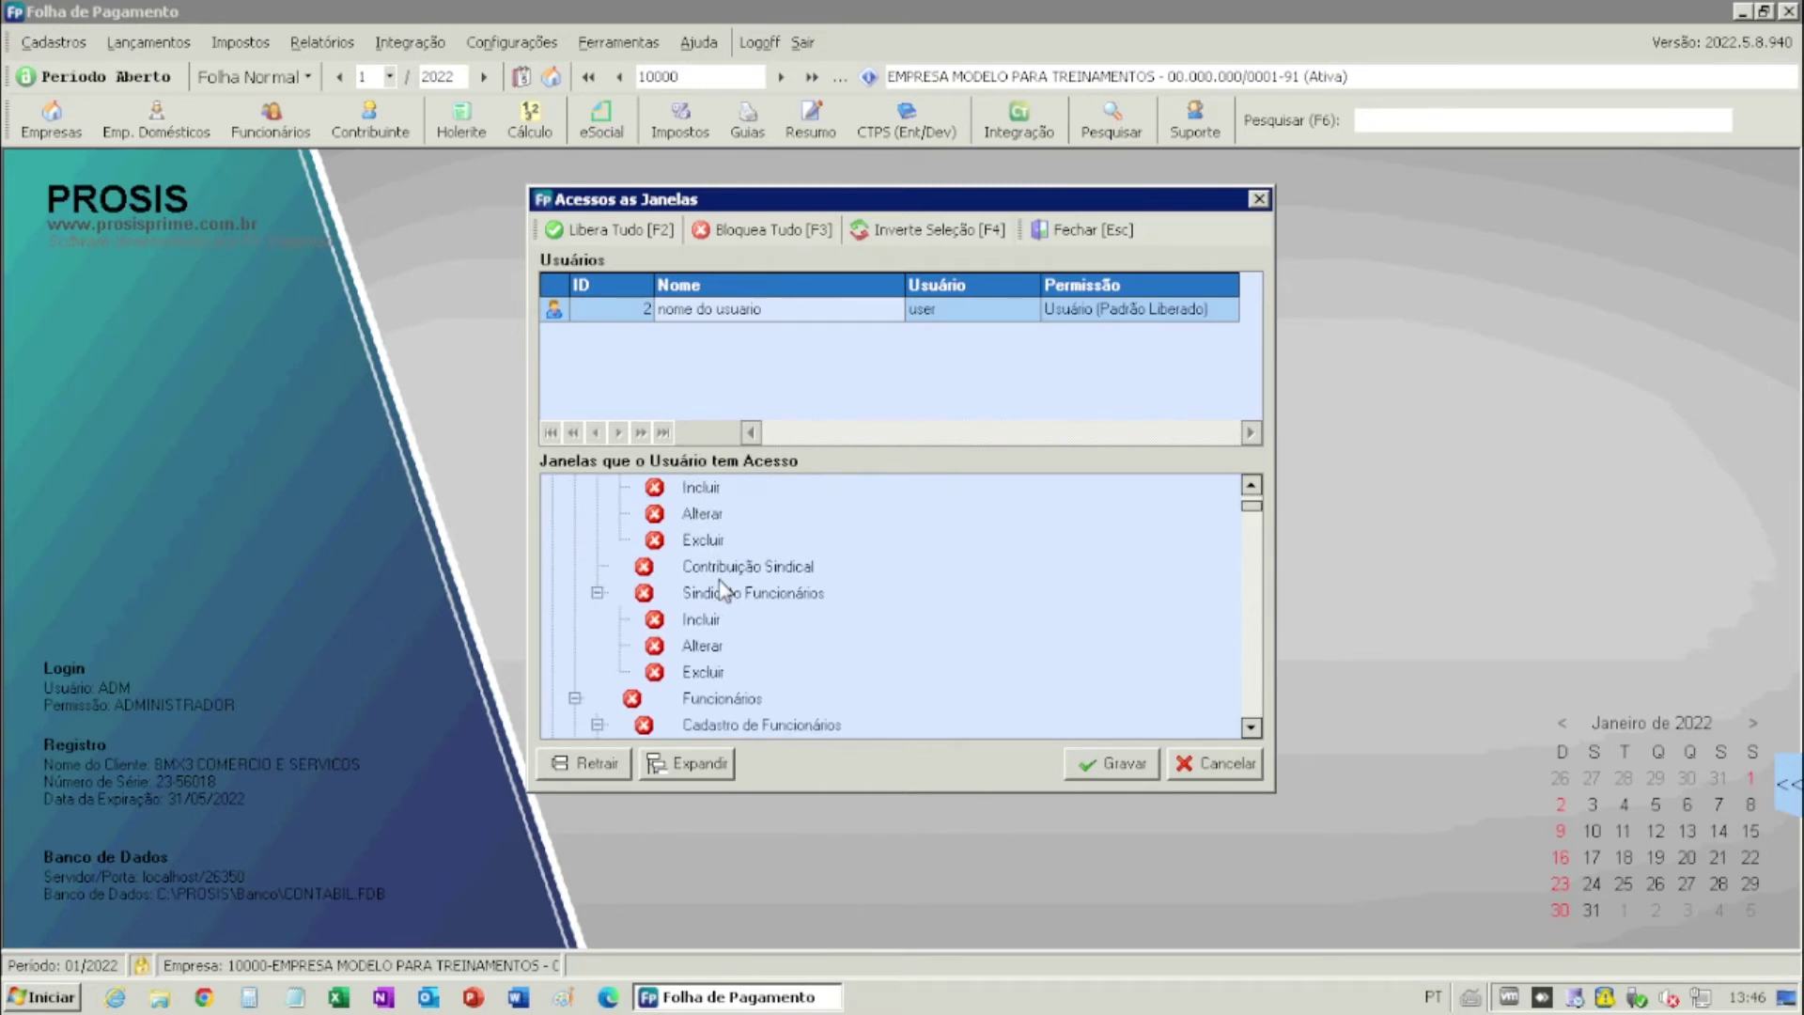
{"action": "scroll", "coordinate": [731, 606], "scroll_direction": "down", "scroll_amount": 1}
{"action": "scroll", "coordinate": [731, 606], "scroll_direction": "down", "scroll_amount": 1}
{"action": "scroll", "coordinate": [728, 594], "scroll_direction": "down", "scroll_amount": 1}
{"action": "scroll", "coordinate": [722, 563], "scroll_direction": "up", "scroll_amount": 1}
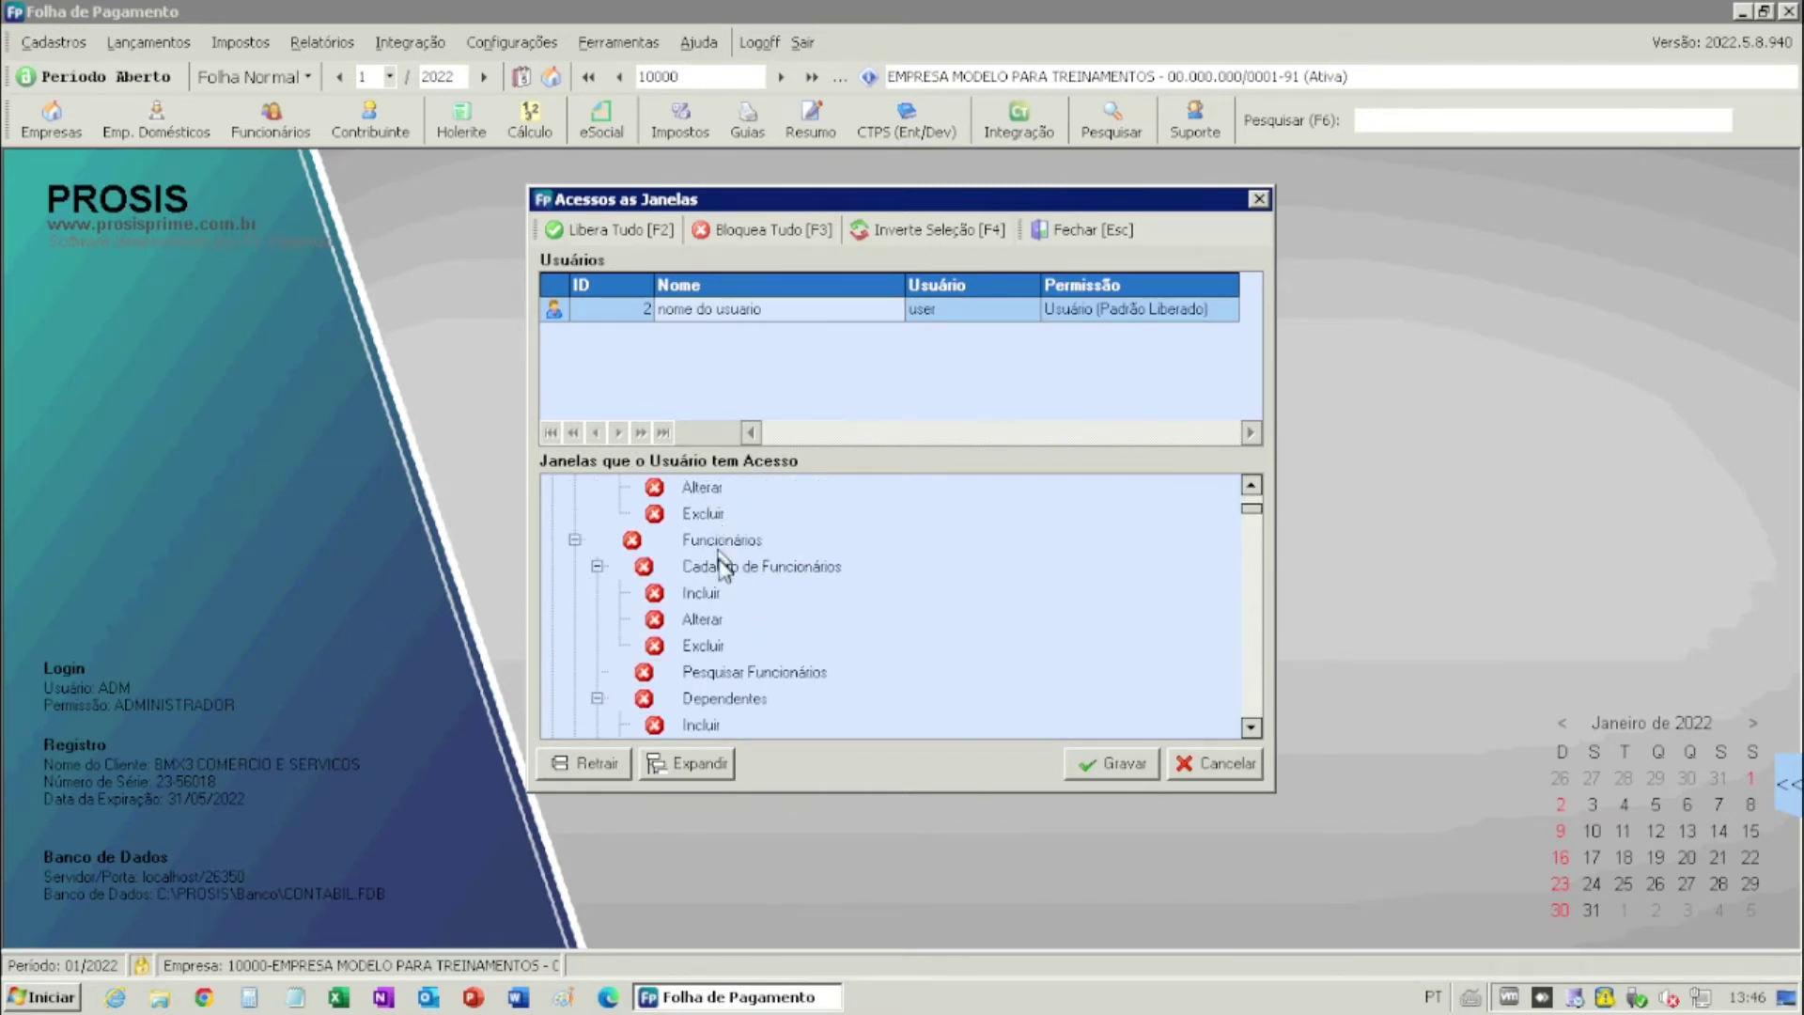
{"action": "left_click", "coordinate": [635, 542]}
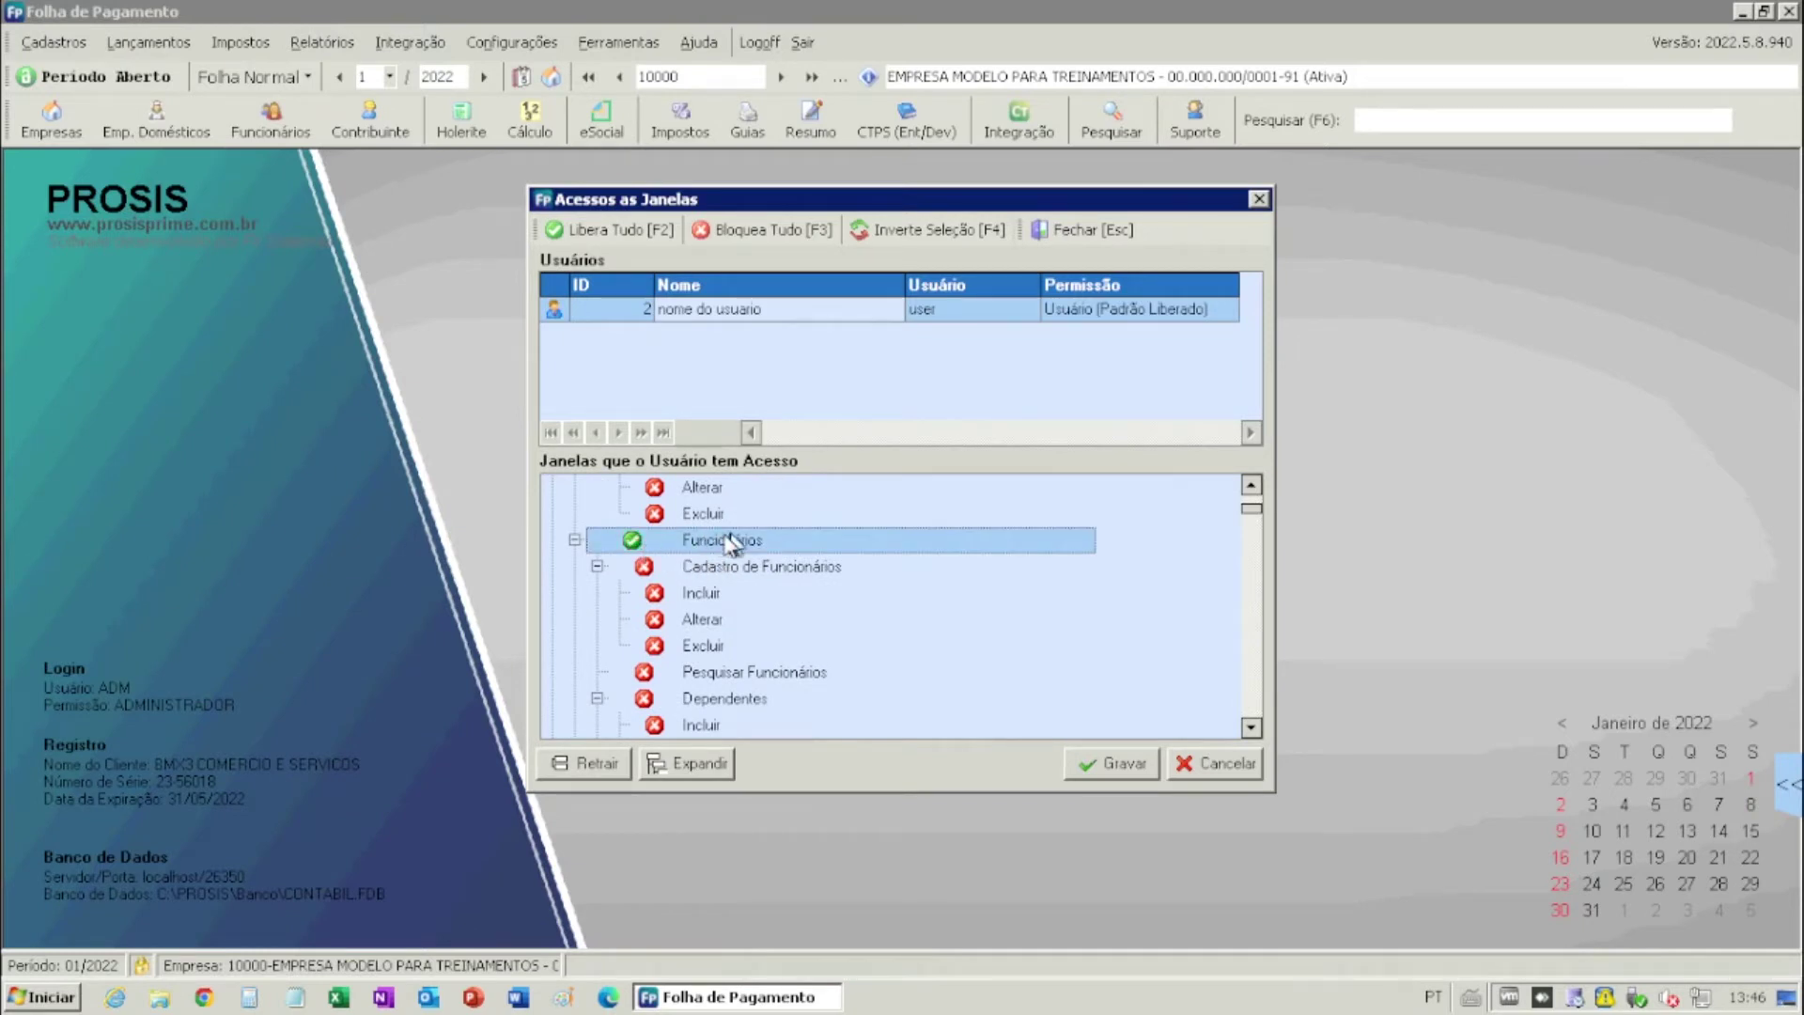
{"action": "left_click", "coordinate": [646, 569]}
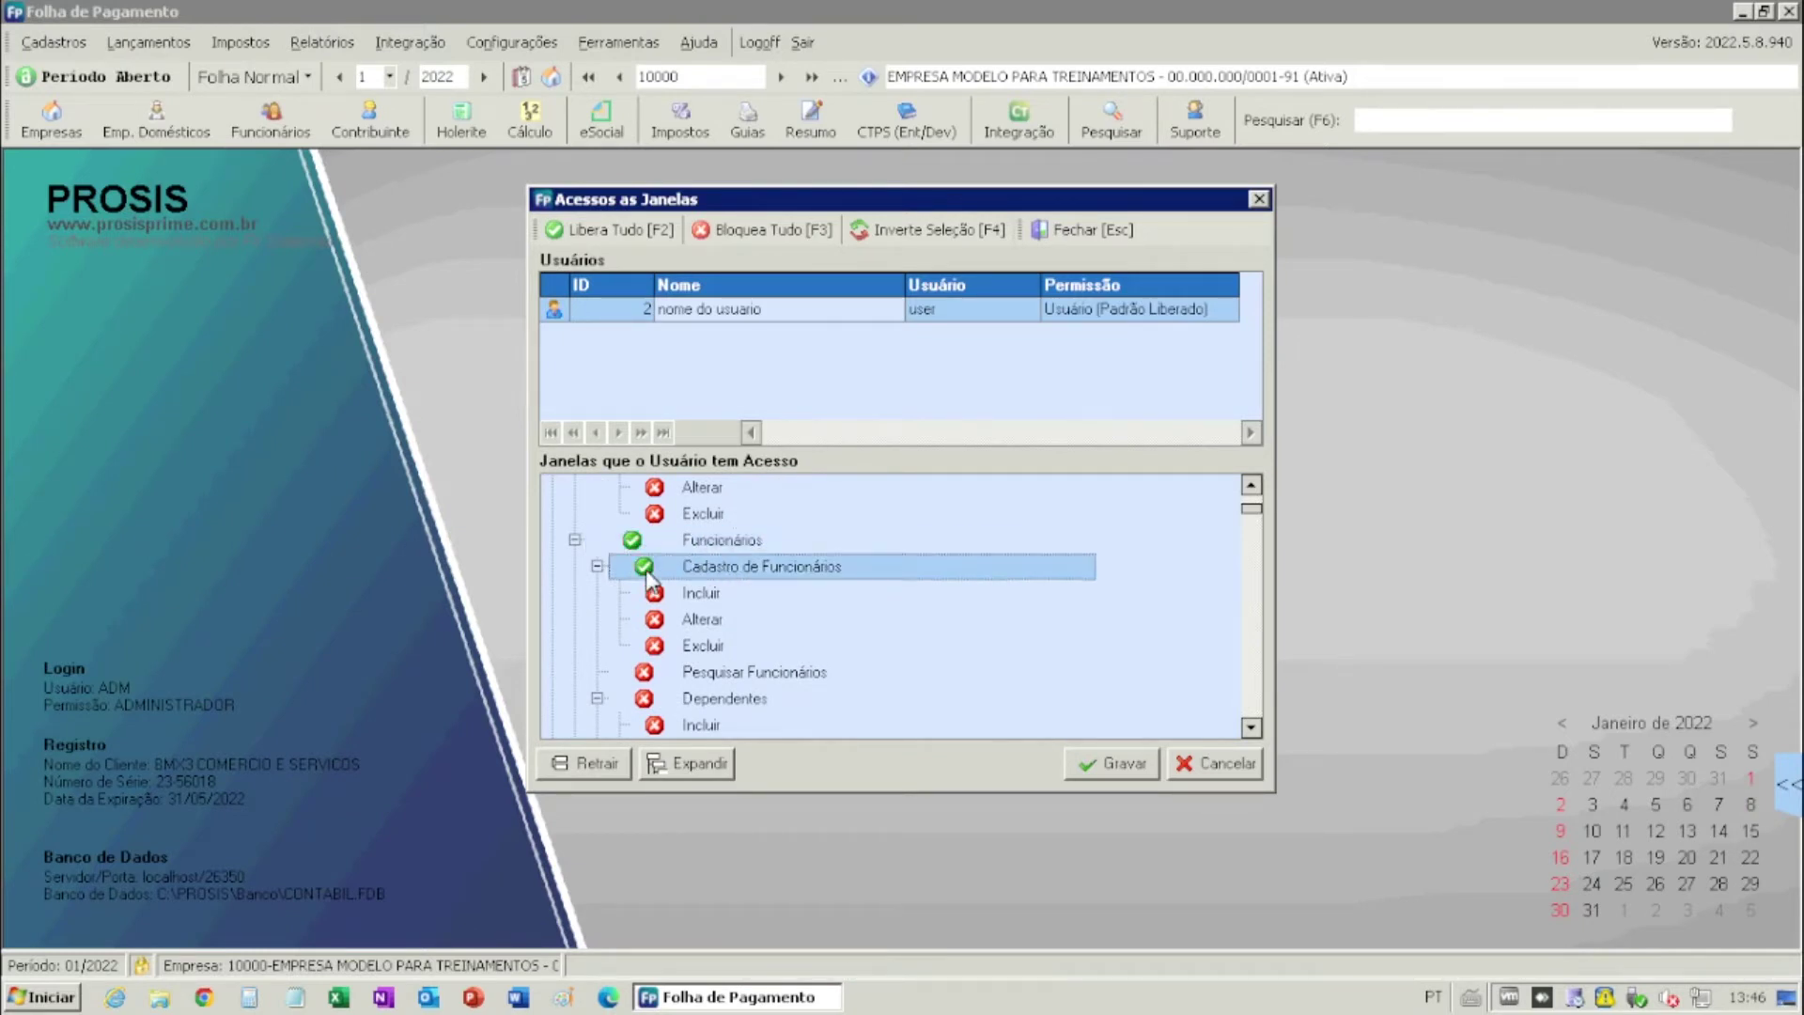
{"action": "left_click", "coordinate": [656, 594]}
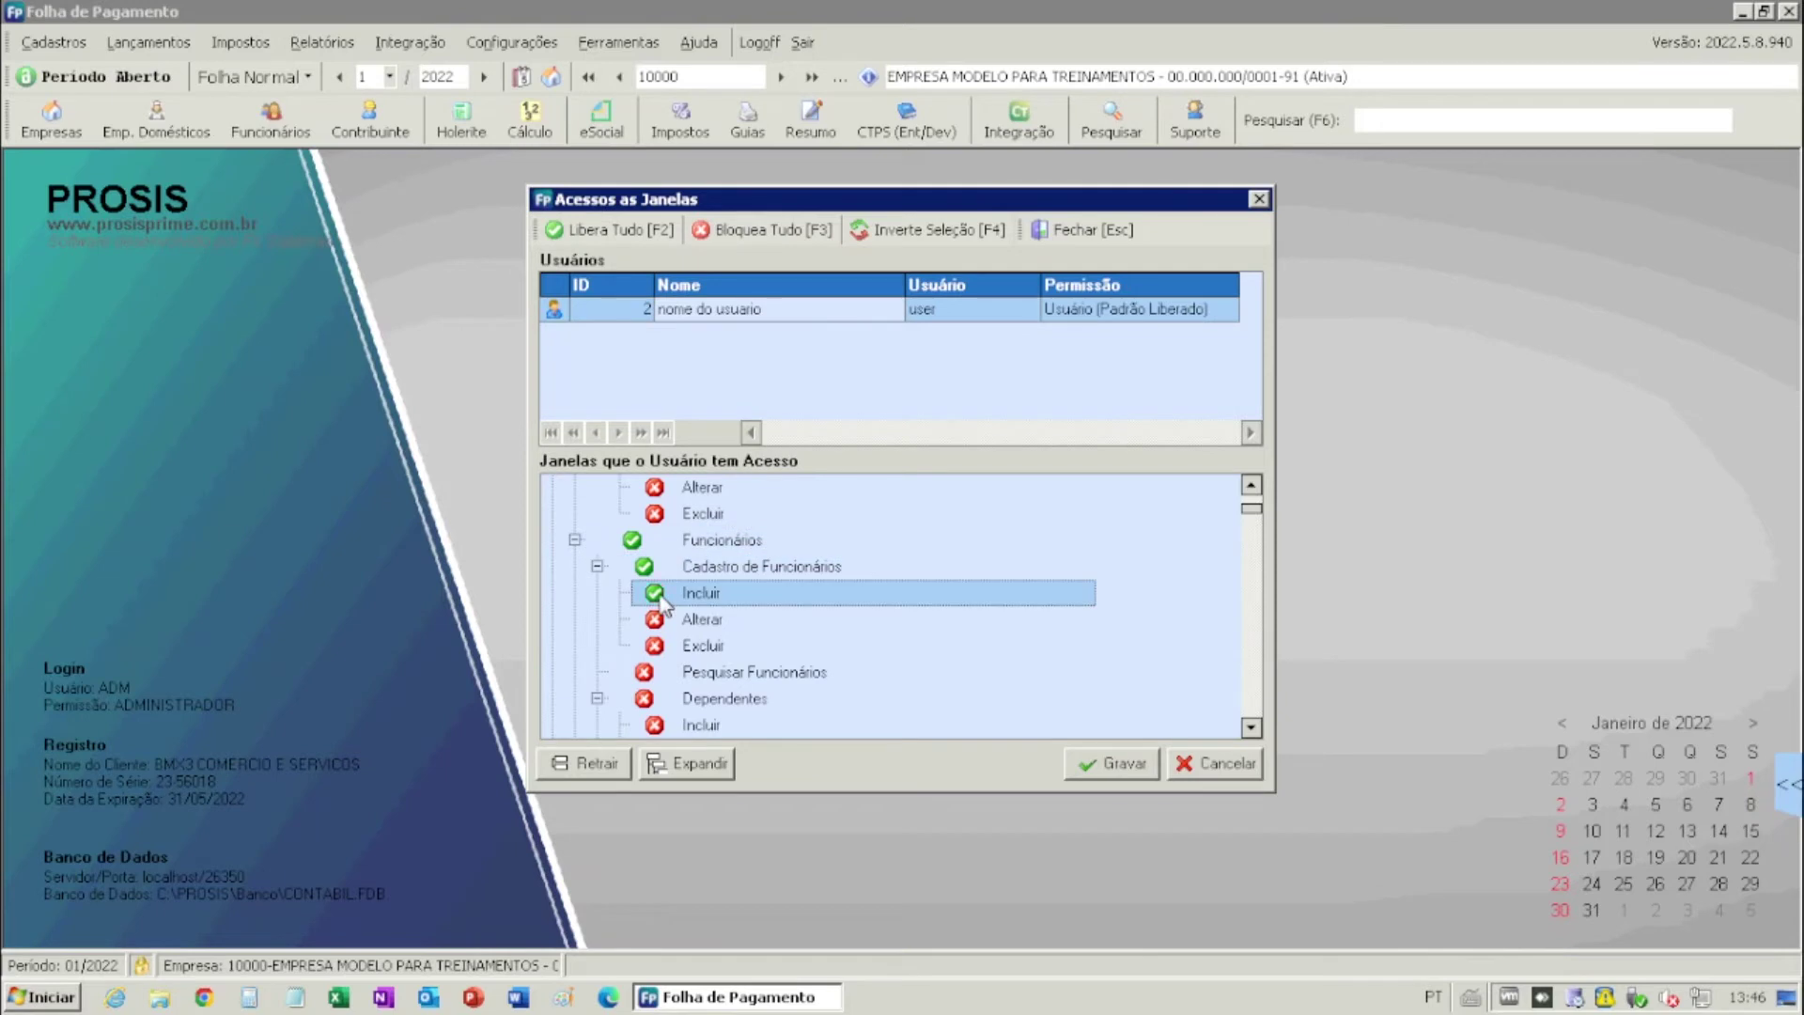
{"action": "left_click", "coordinate": [691, 623]}
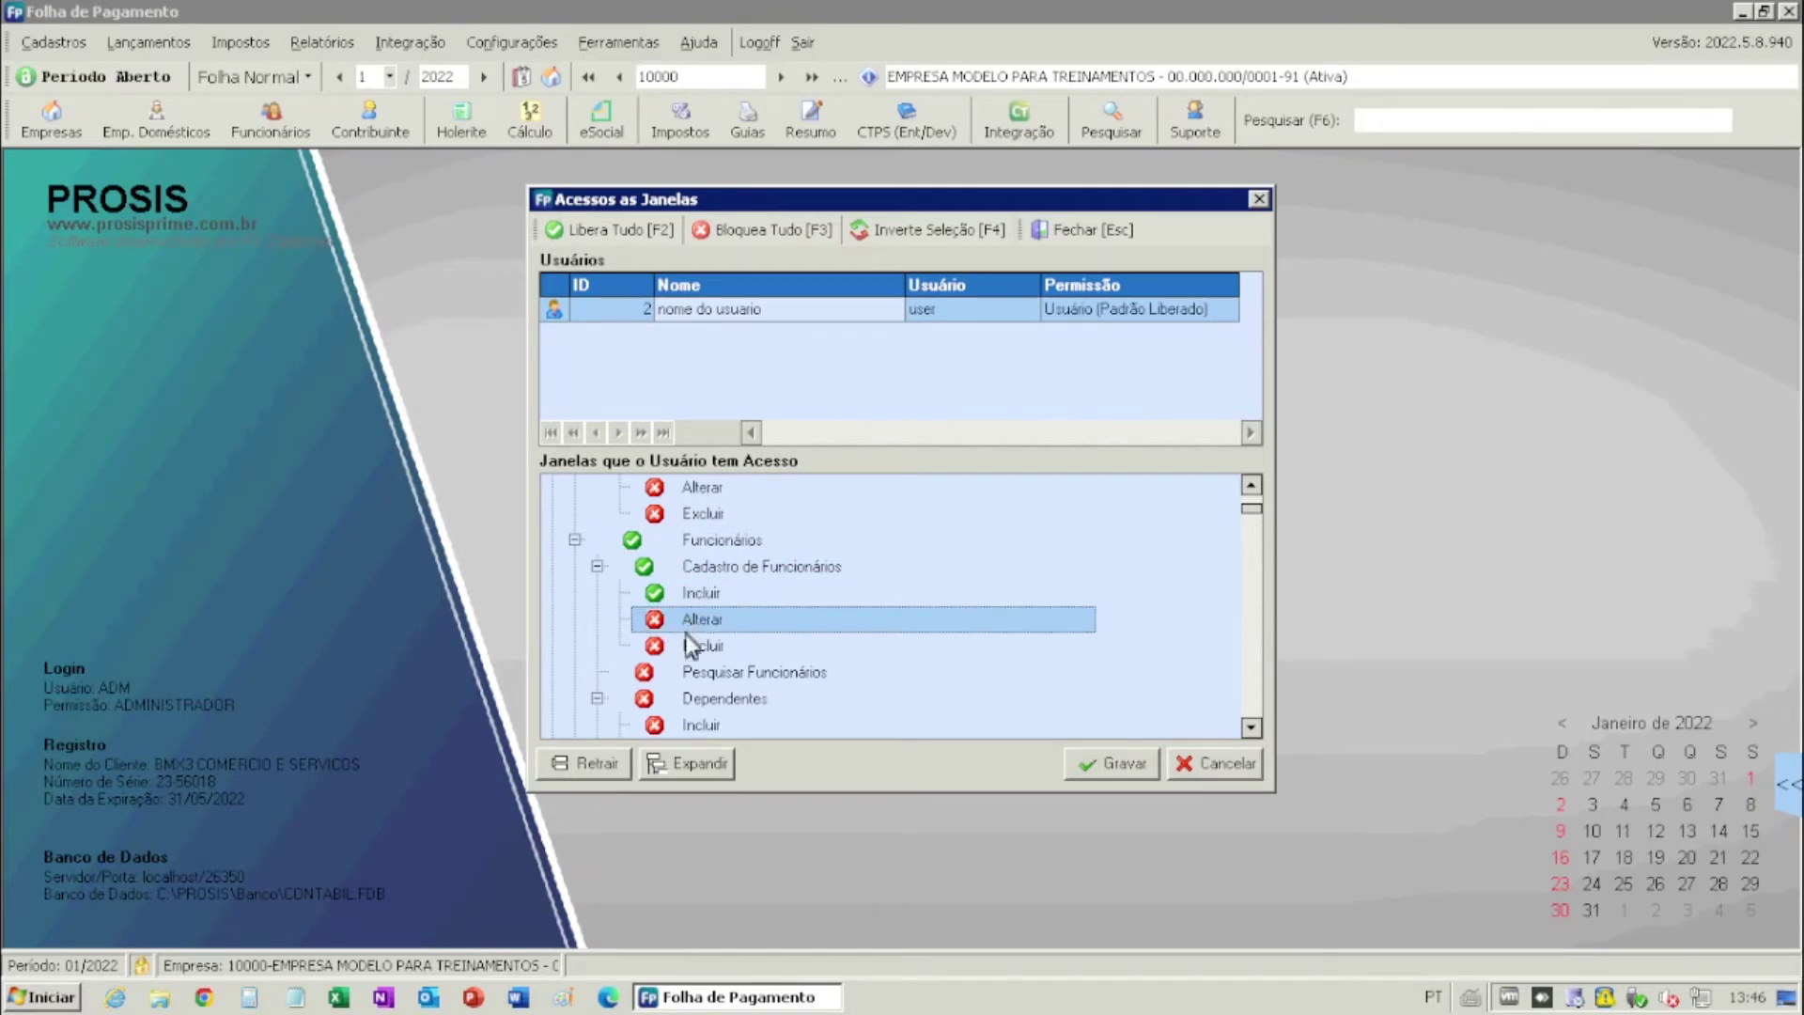
{"action": "left_click", "coordinate": [690, 648]}
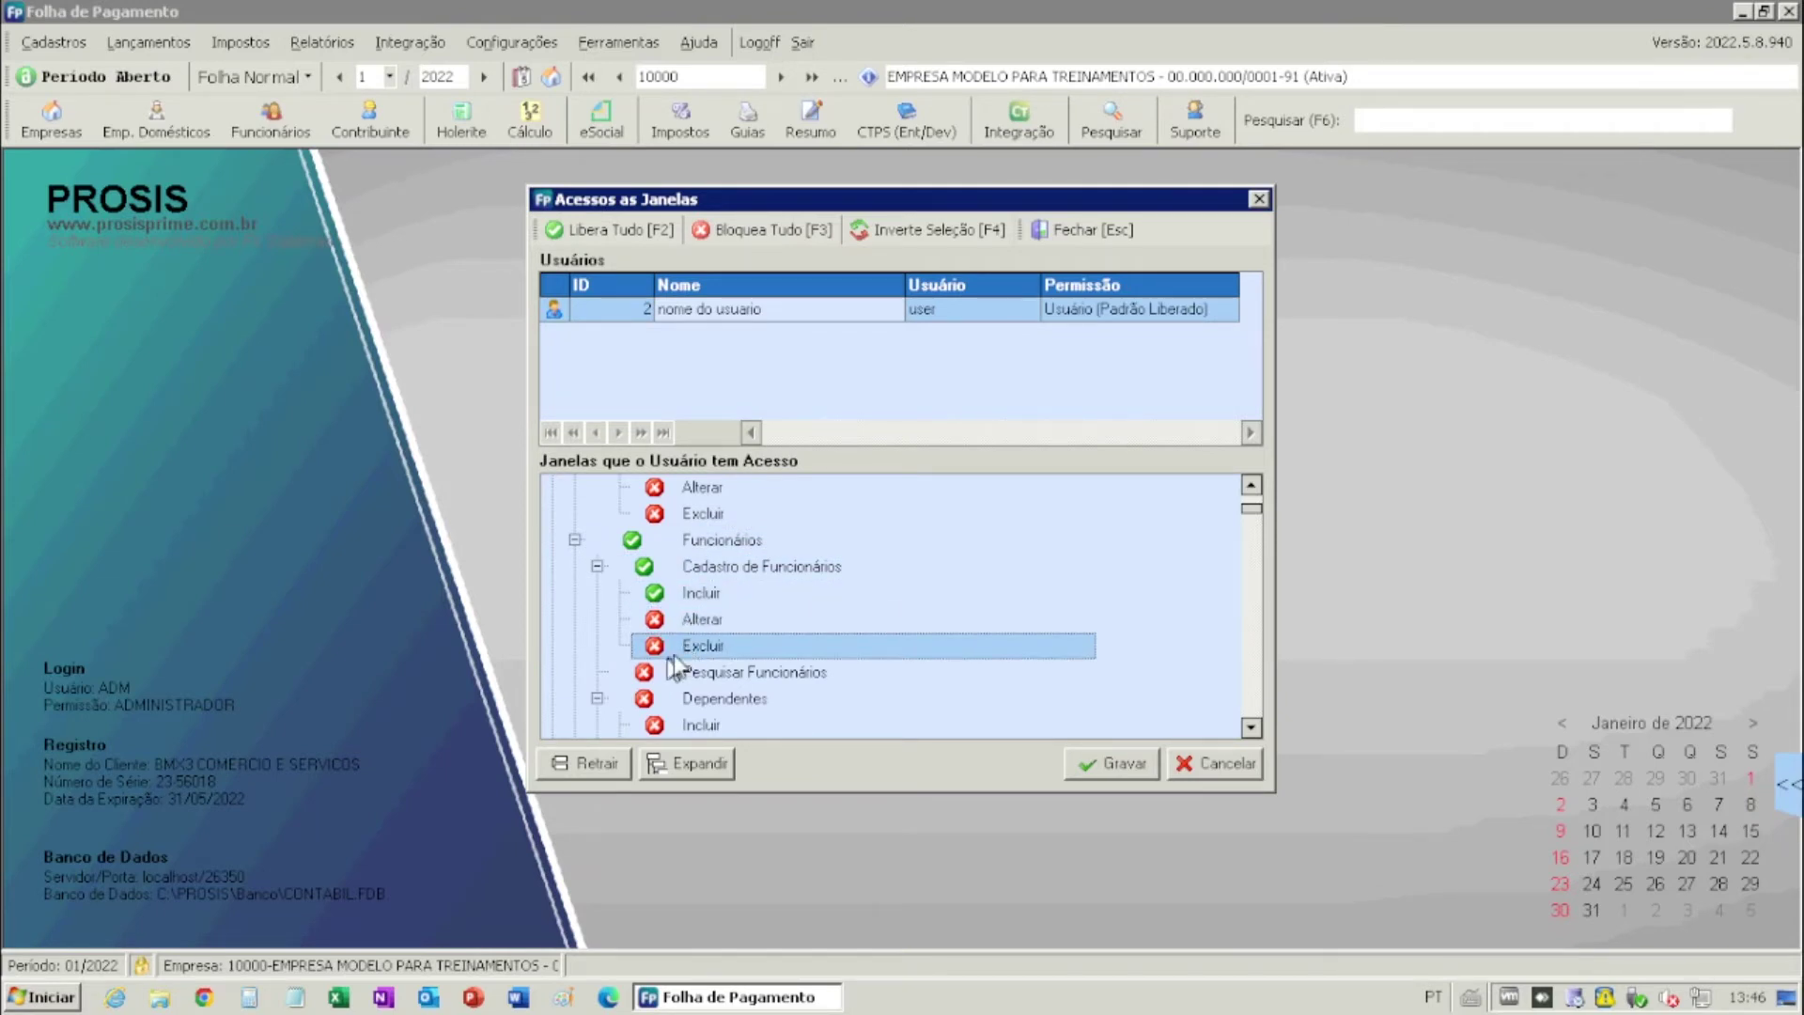
{"action": "left_click", "coordinate": [643, 675]}
- Grant Dependentes with add and edit rights, and Vacinas with add, edit and delete rights
{"action": "scroll", "coordinate": [648, 686], "scroll_direction": "down", "scroll_amount": 1}
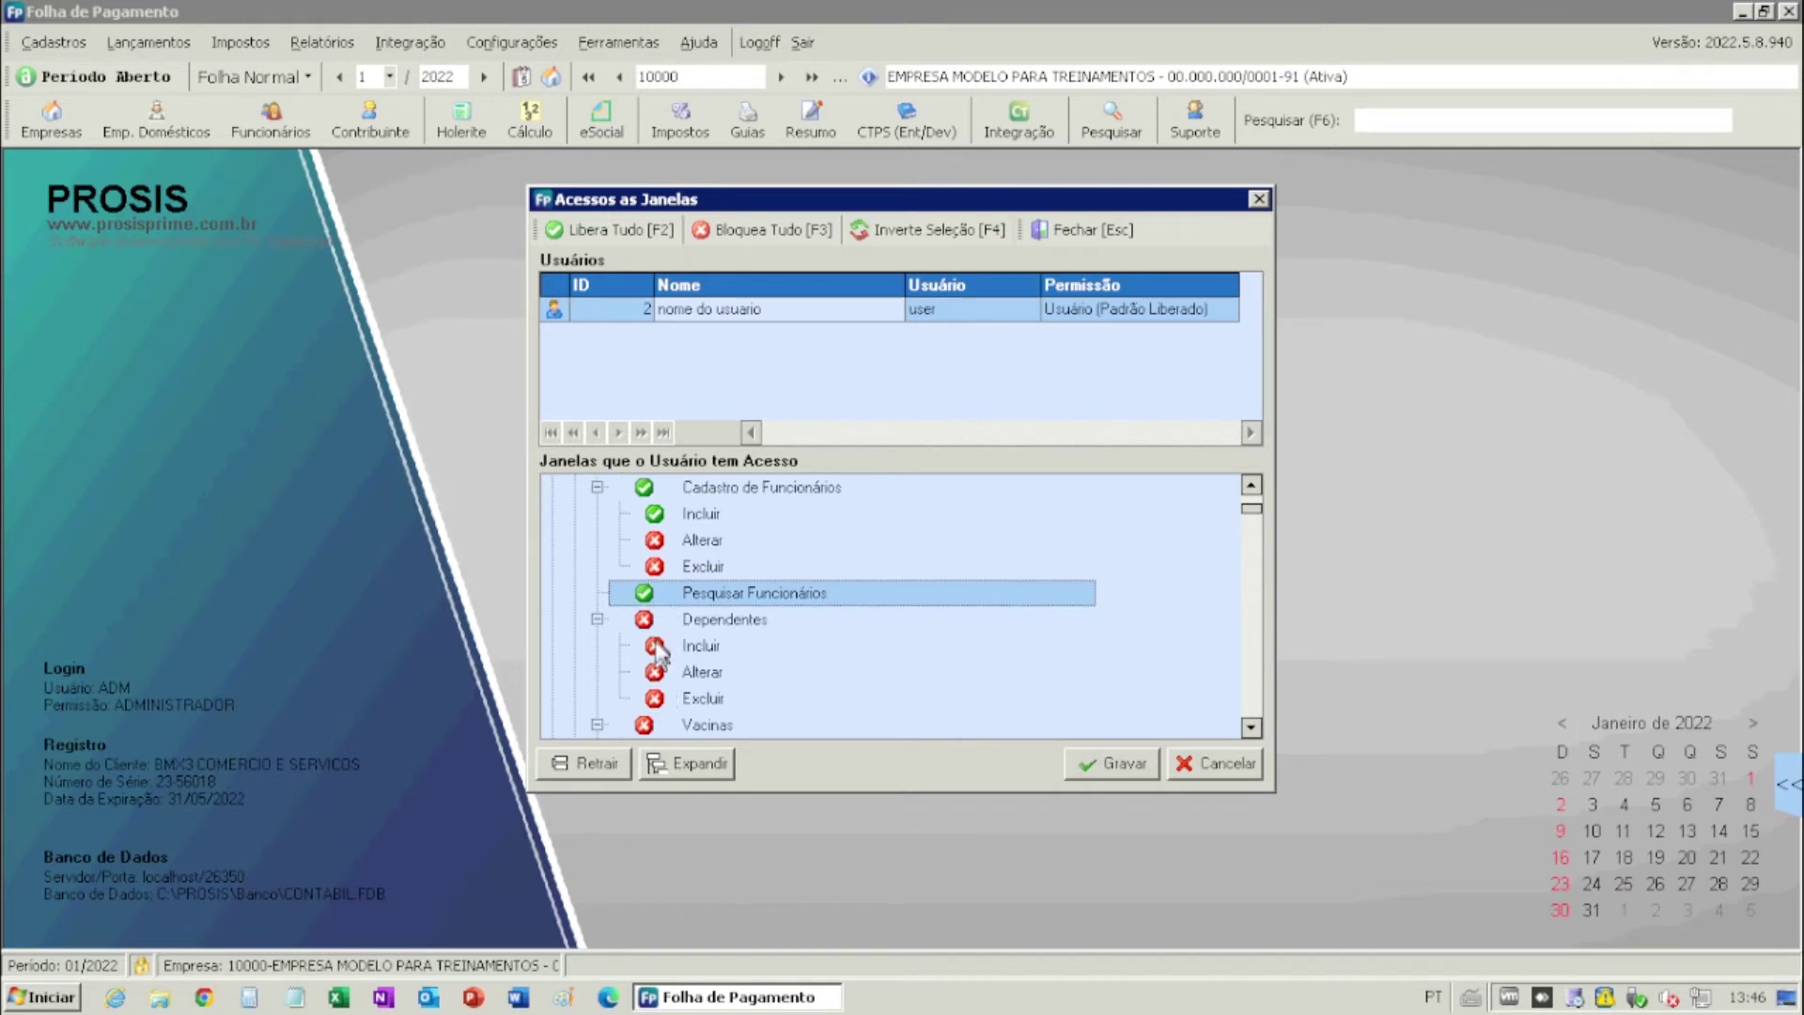
{"action": "left_click", "coordinate": [645, 622]}
{"action": "left_click", "coordinate": [655, 647]}
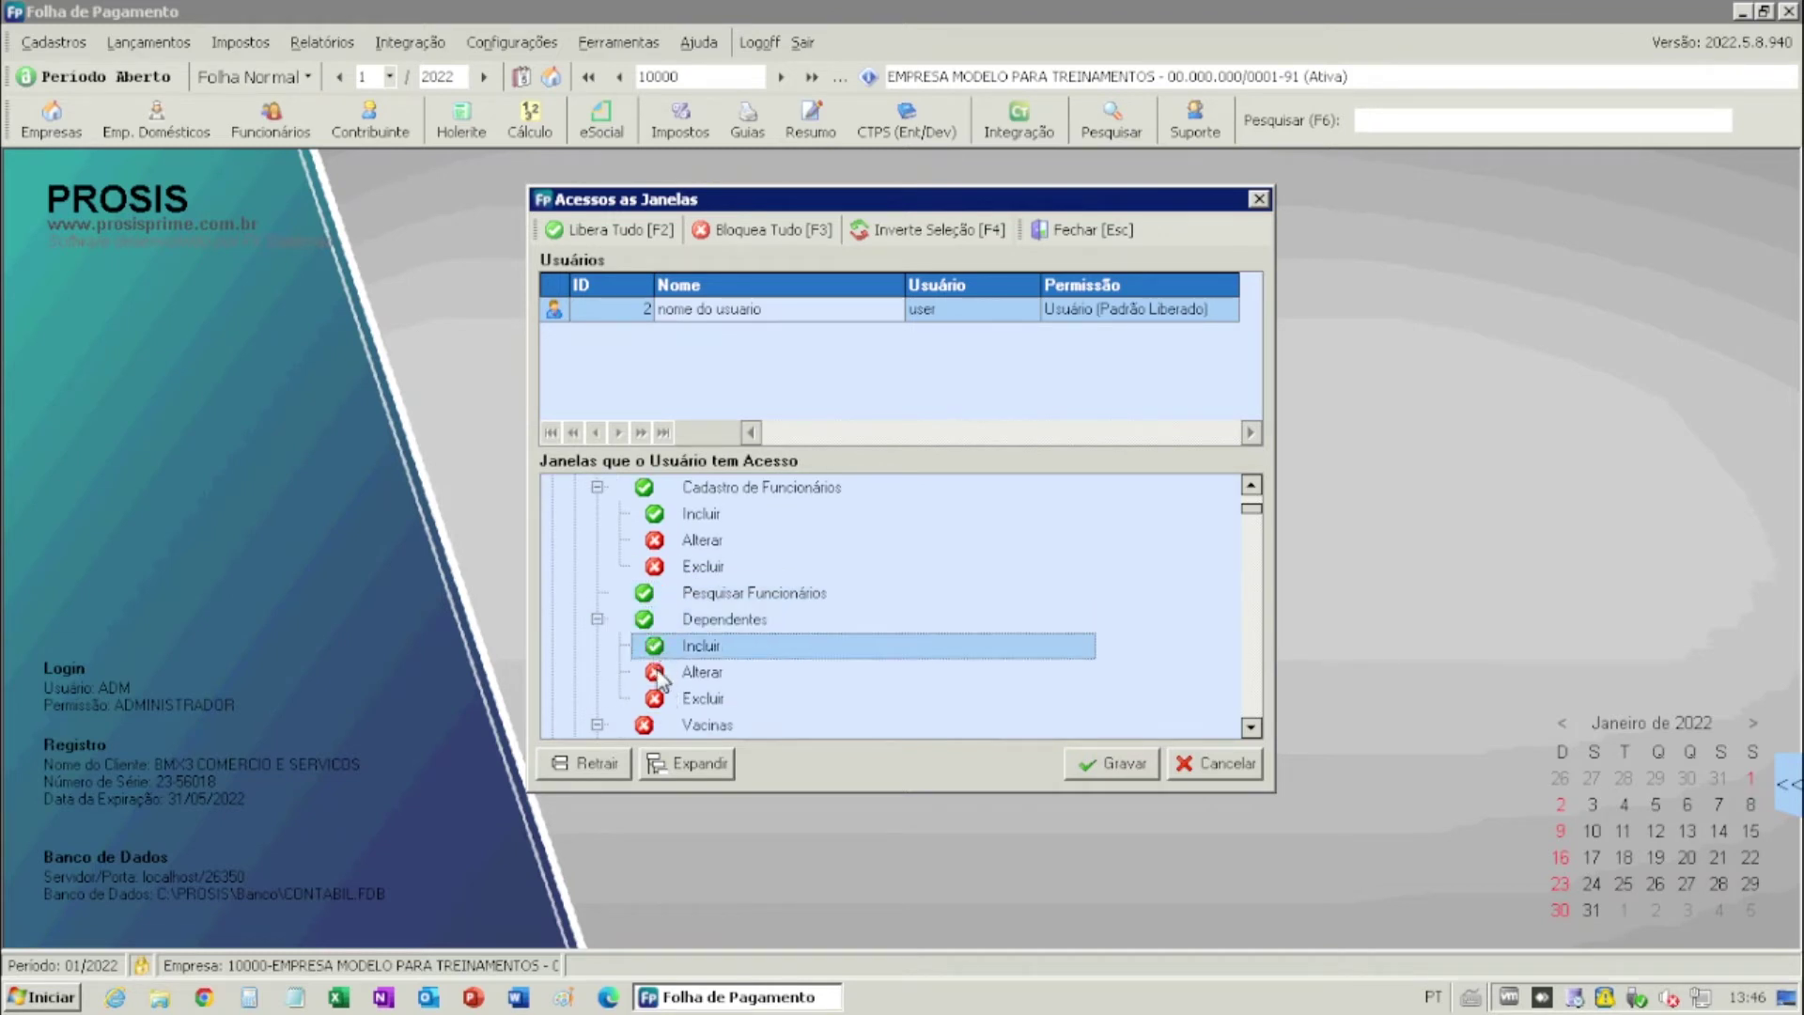
{"action": "left_click", "coordinate": [657, 673]}
{"action": "scroll", "coordinate": [667, 683], "scroll_direction": "down", "scroll_amount": 2}
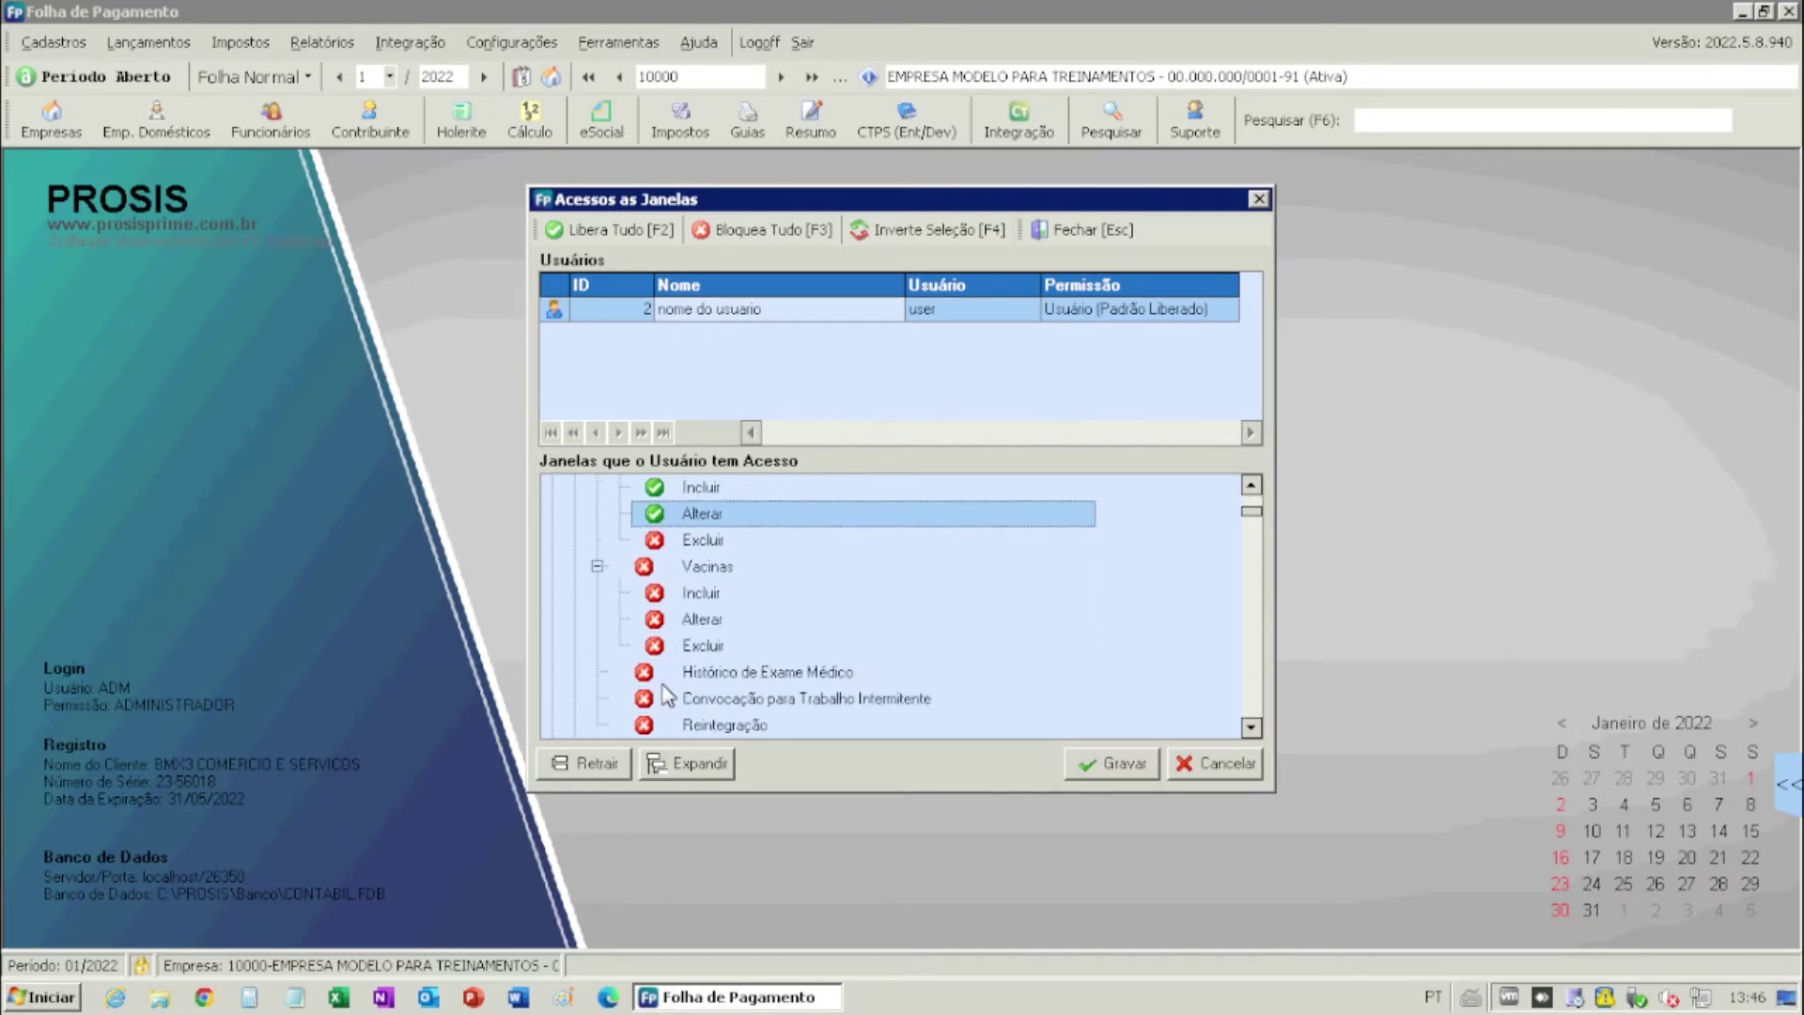
{"action": "left_click", "coordinate": [644, 570]}
{"action": "left_click", "coordinate": [652, 593]}
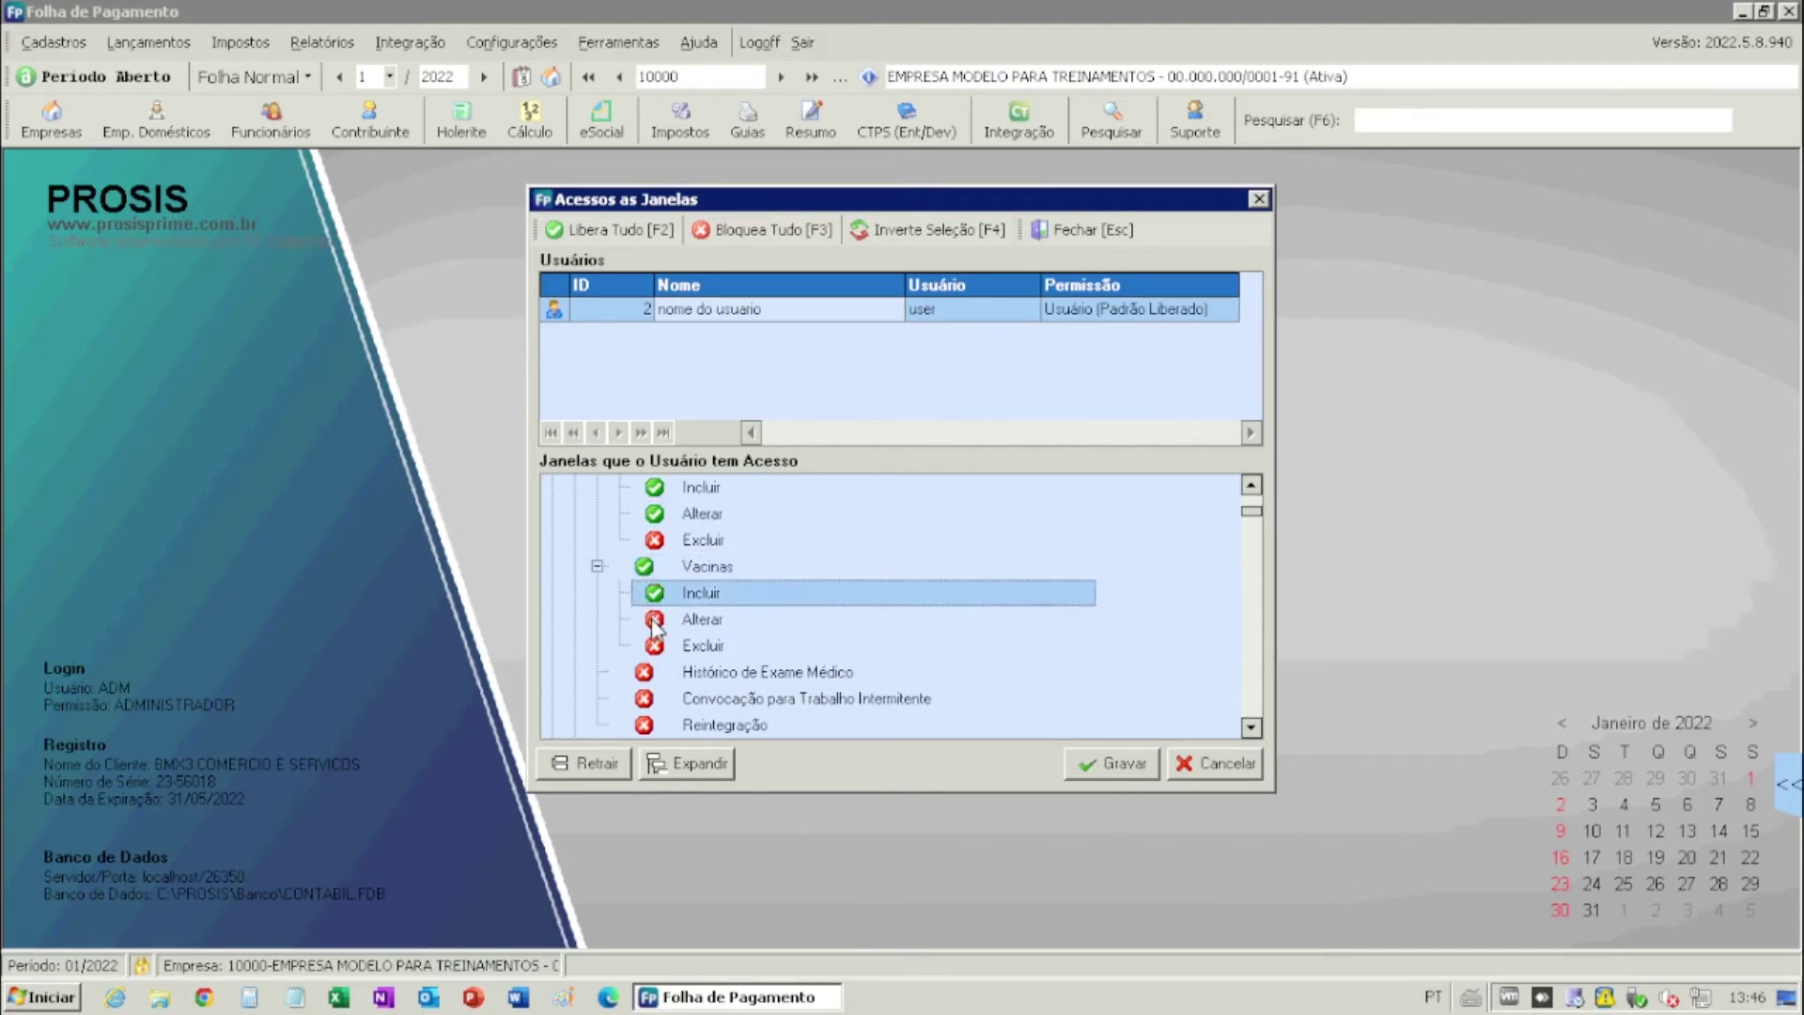
{"action": "left_click", "coordinate": [656, 619]}
{"action": "left_click", "coordinate": [657, 646]}
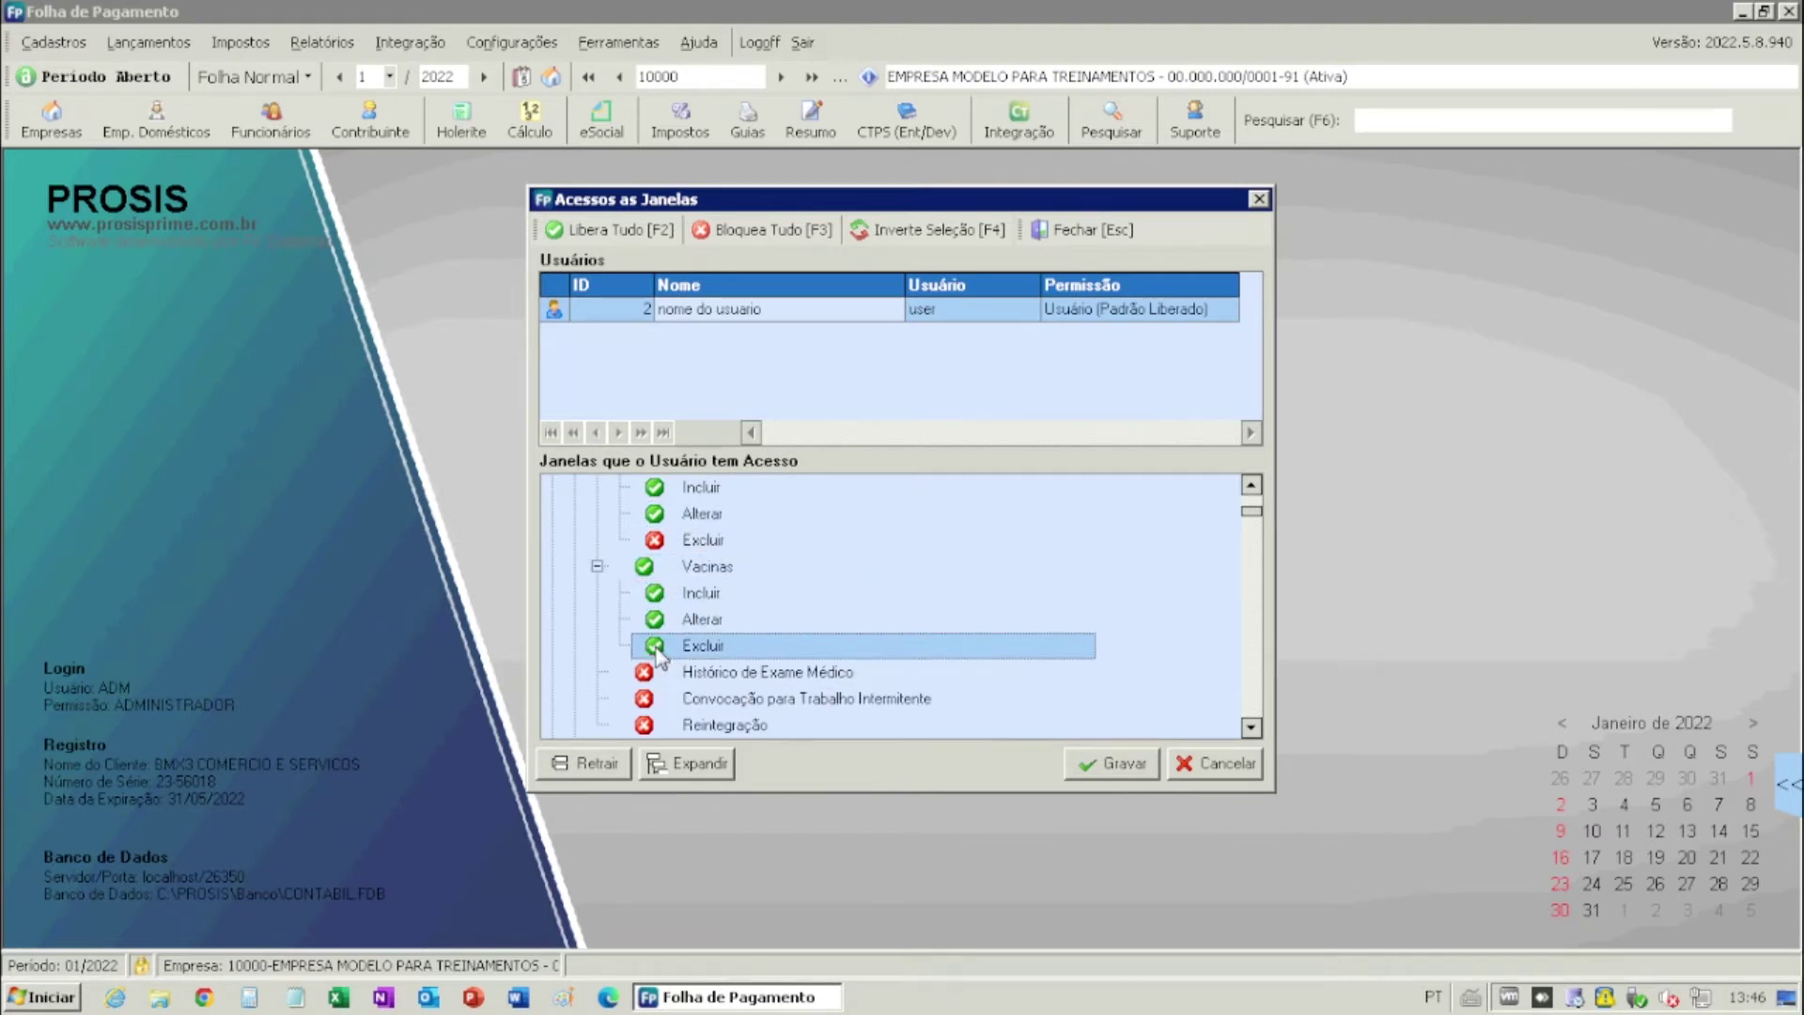
- Review the rest of the window list and save the user's window permissions
{"action": "scroll", "coordinate": [662, 656], "scroll_direction": "down", "scroll_amount": 6}
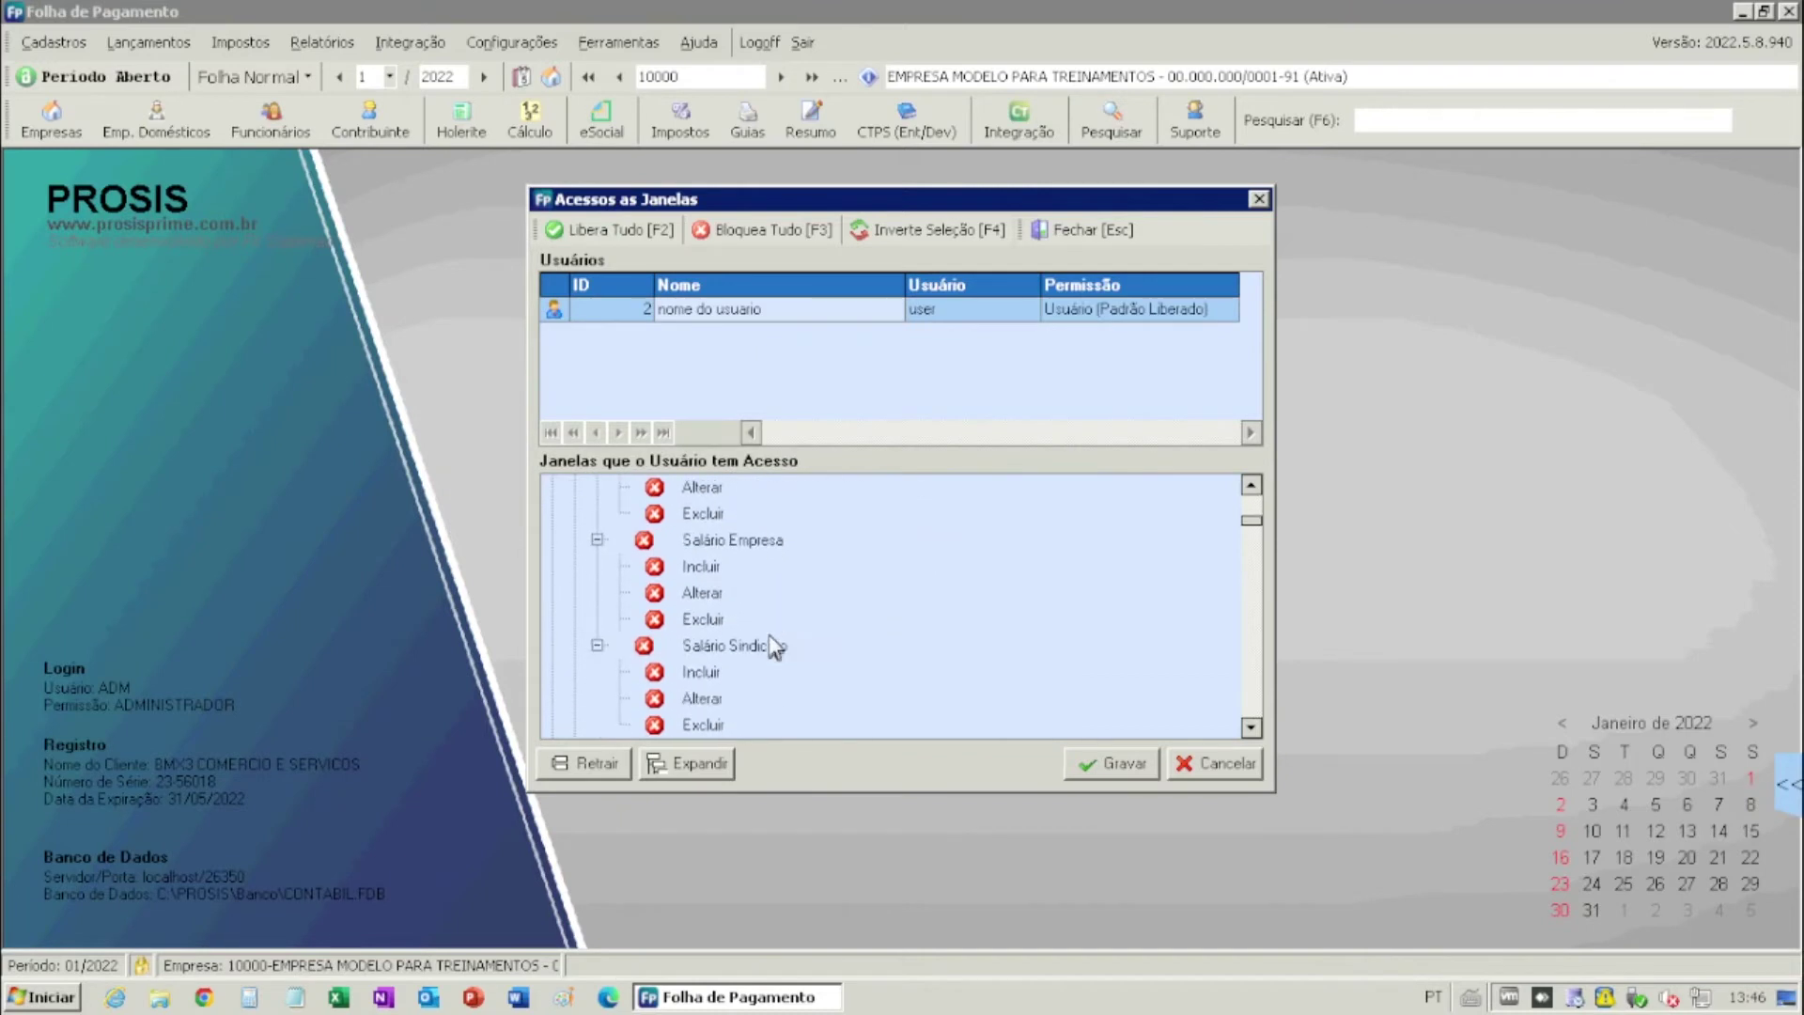
{"action": "scroll", "coordinate": [772, 647], "scroll_direction": "down", "scroll_amount": 8}
{"action": "scroll", "coordinate": [774, 653], "scroll_direction": "down", "scroll_amount": 8}
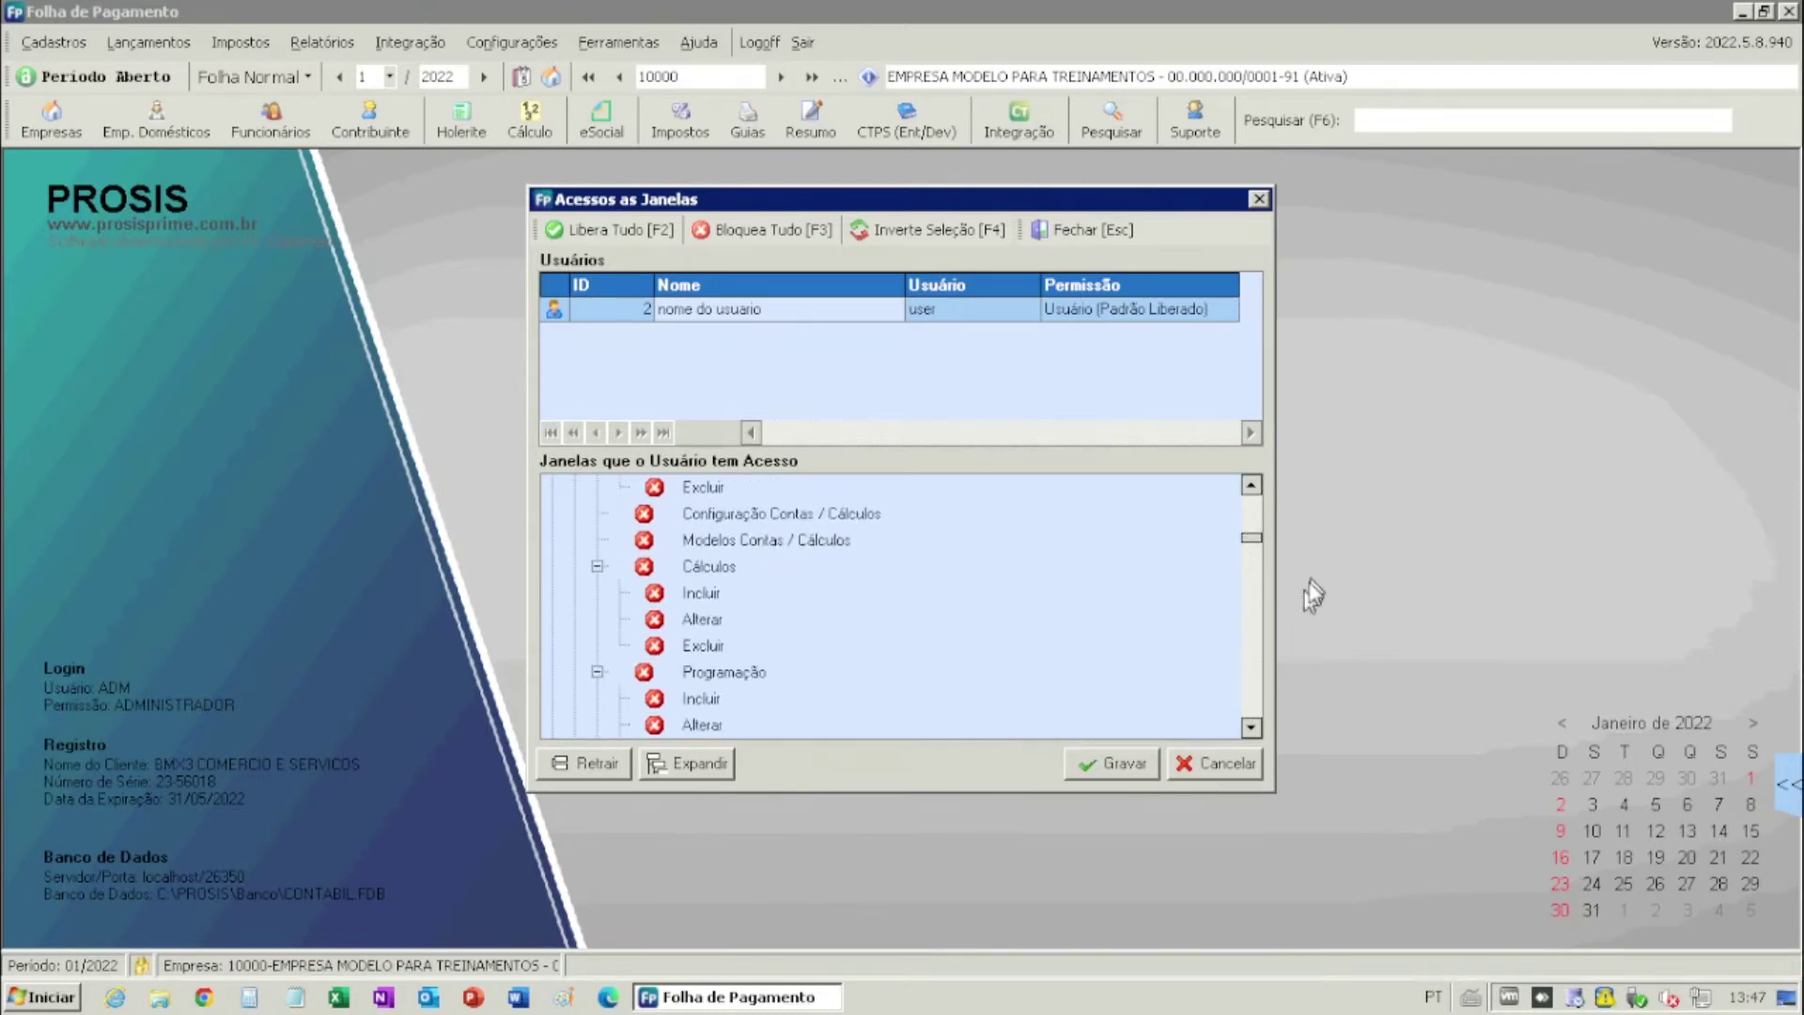
{"action": "left_click_drag", "start_coordinate": [1252, 542], "coordinate": [1271, 717]}
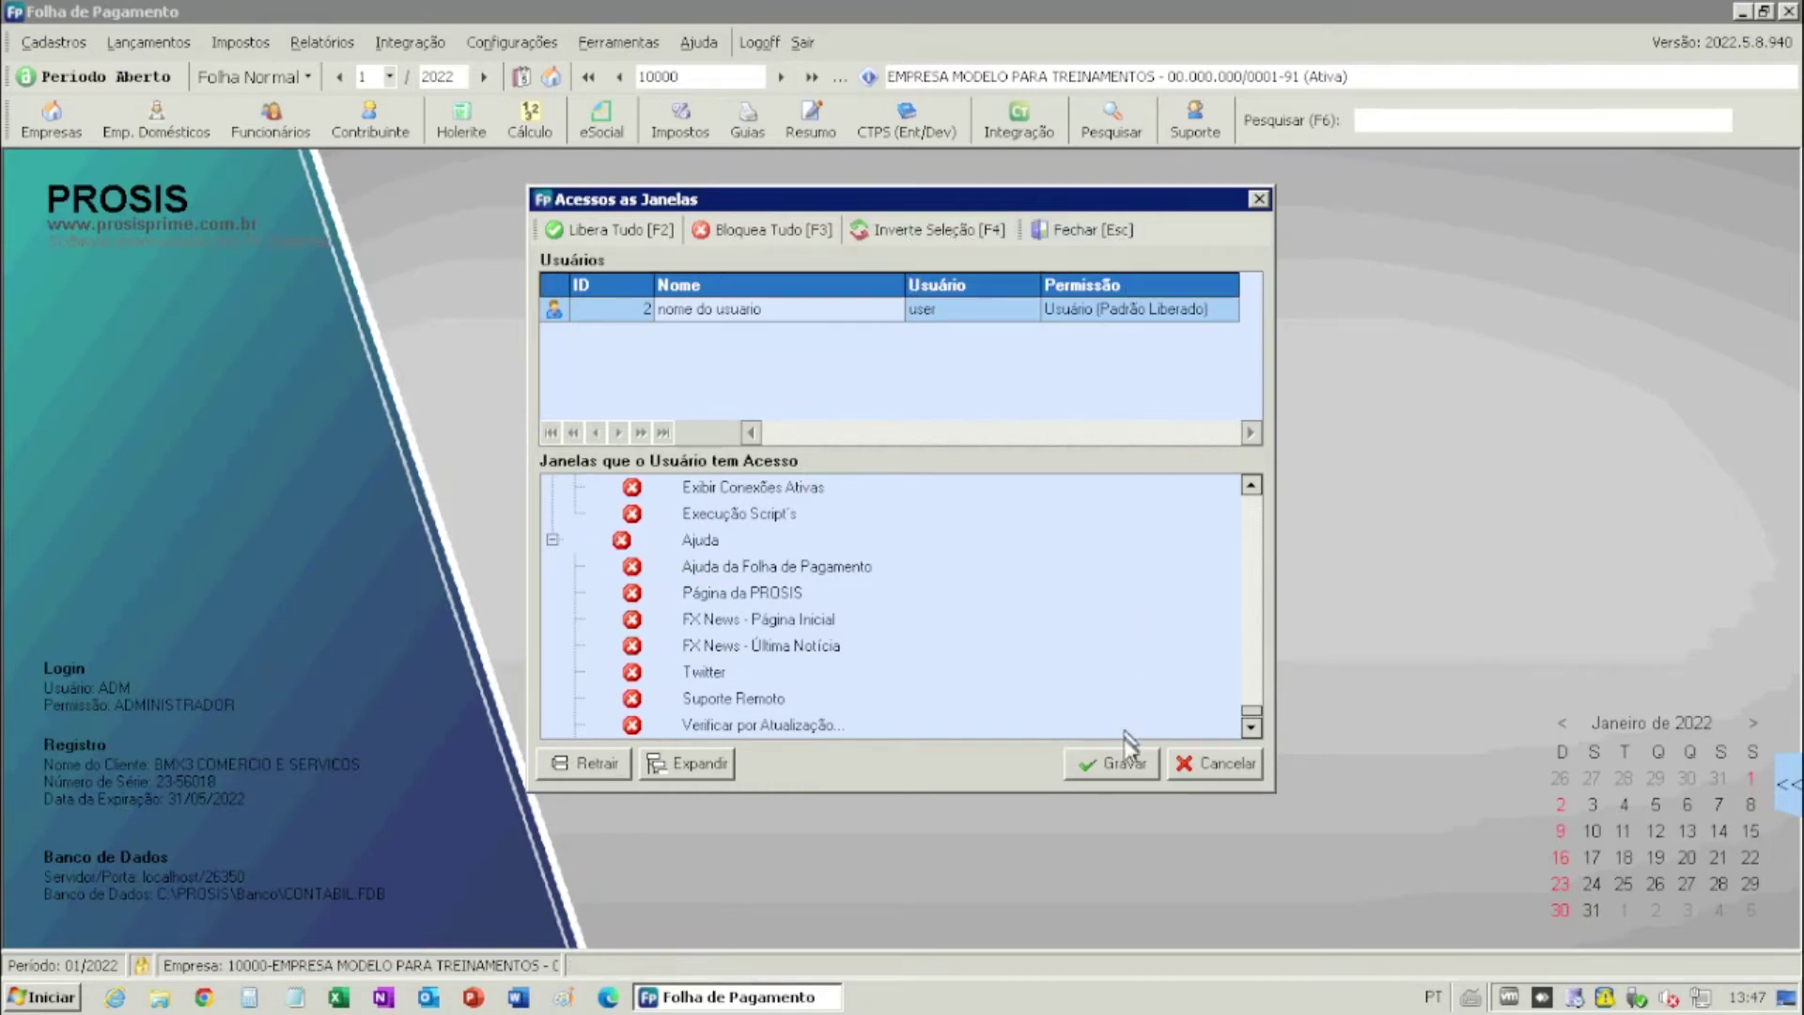
{"action": "left_click", "coordinate": [1125, 763]}
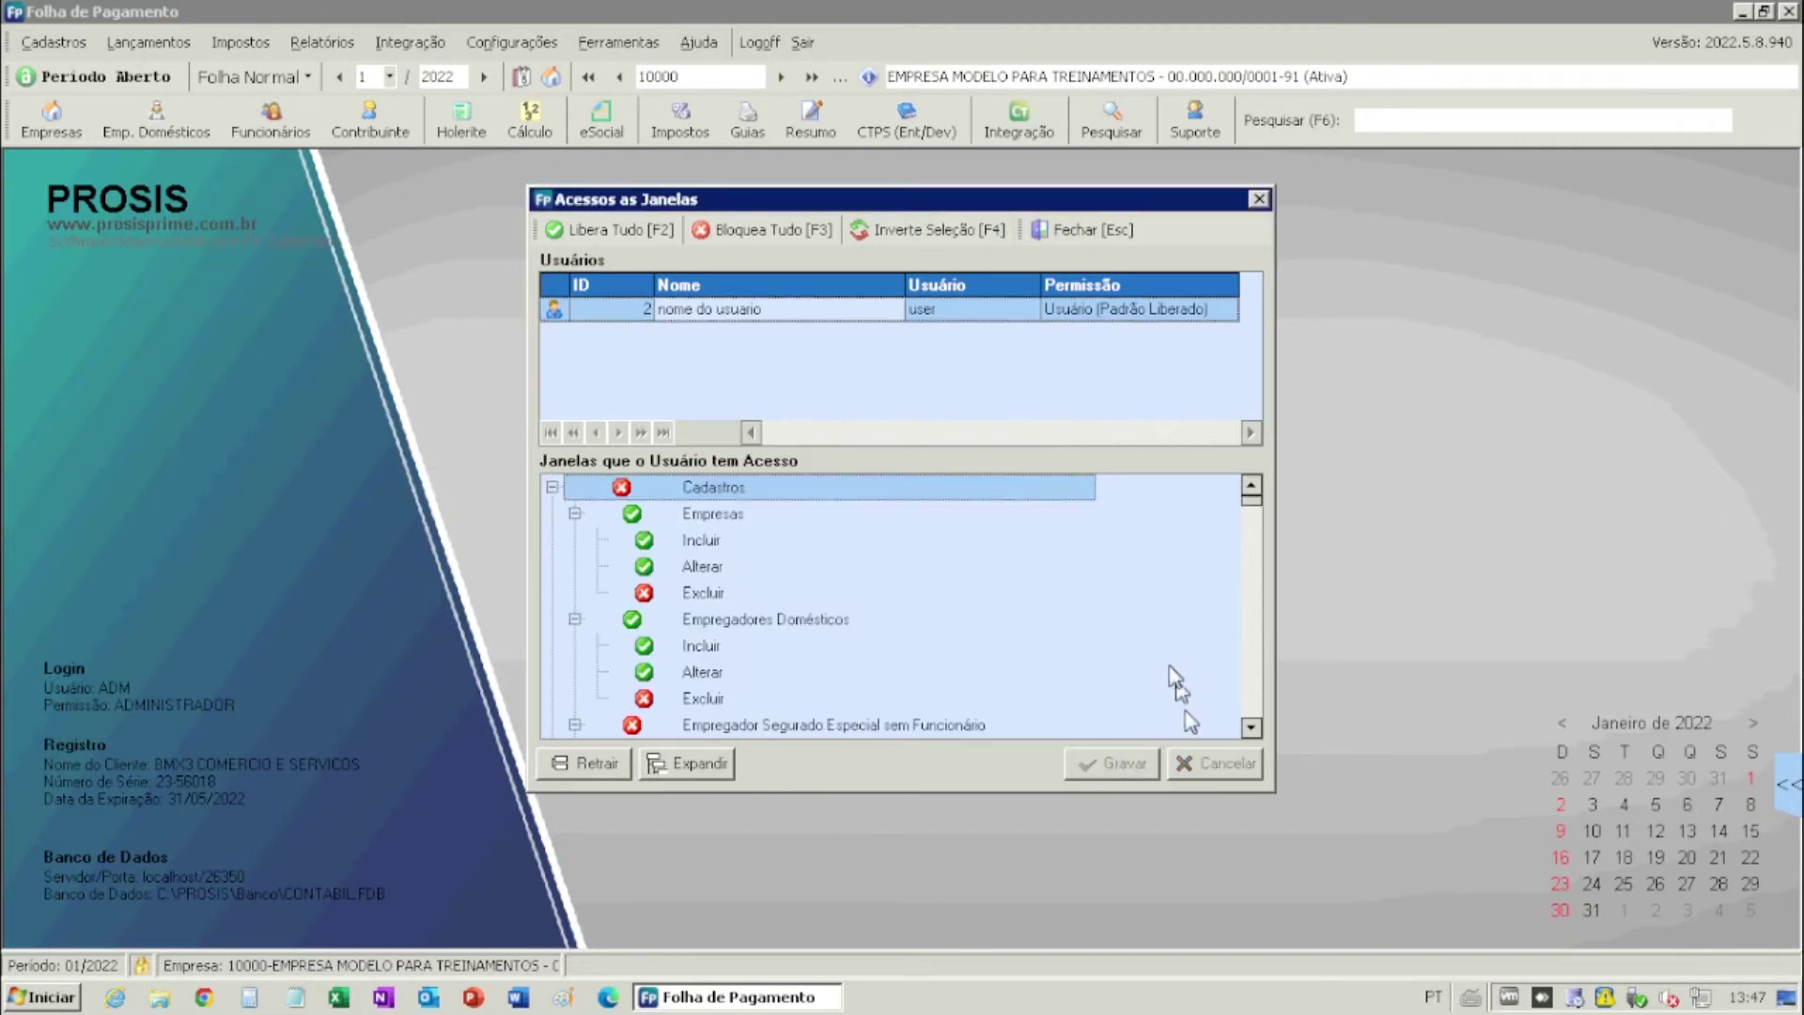
- Close the window access settings and open Acessos as Empresas for the second user
{"action": "left_click", "coordinate": [1047, 231]}
{"action": "left_click", "coordinate": [522, 41]}
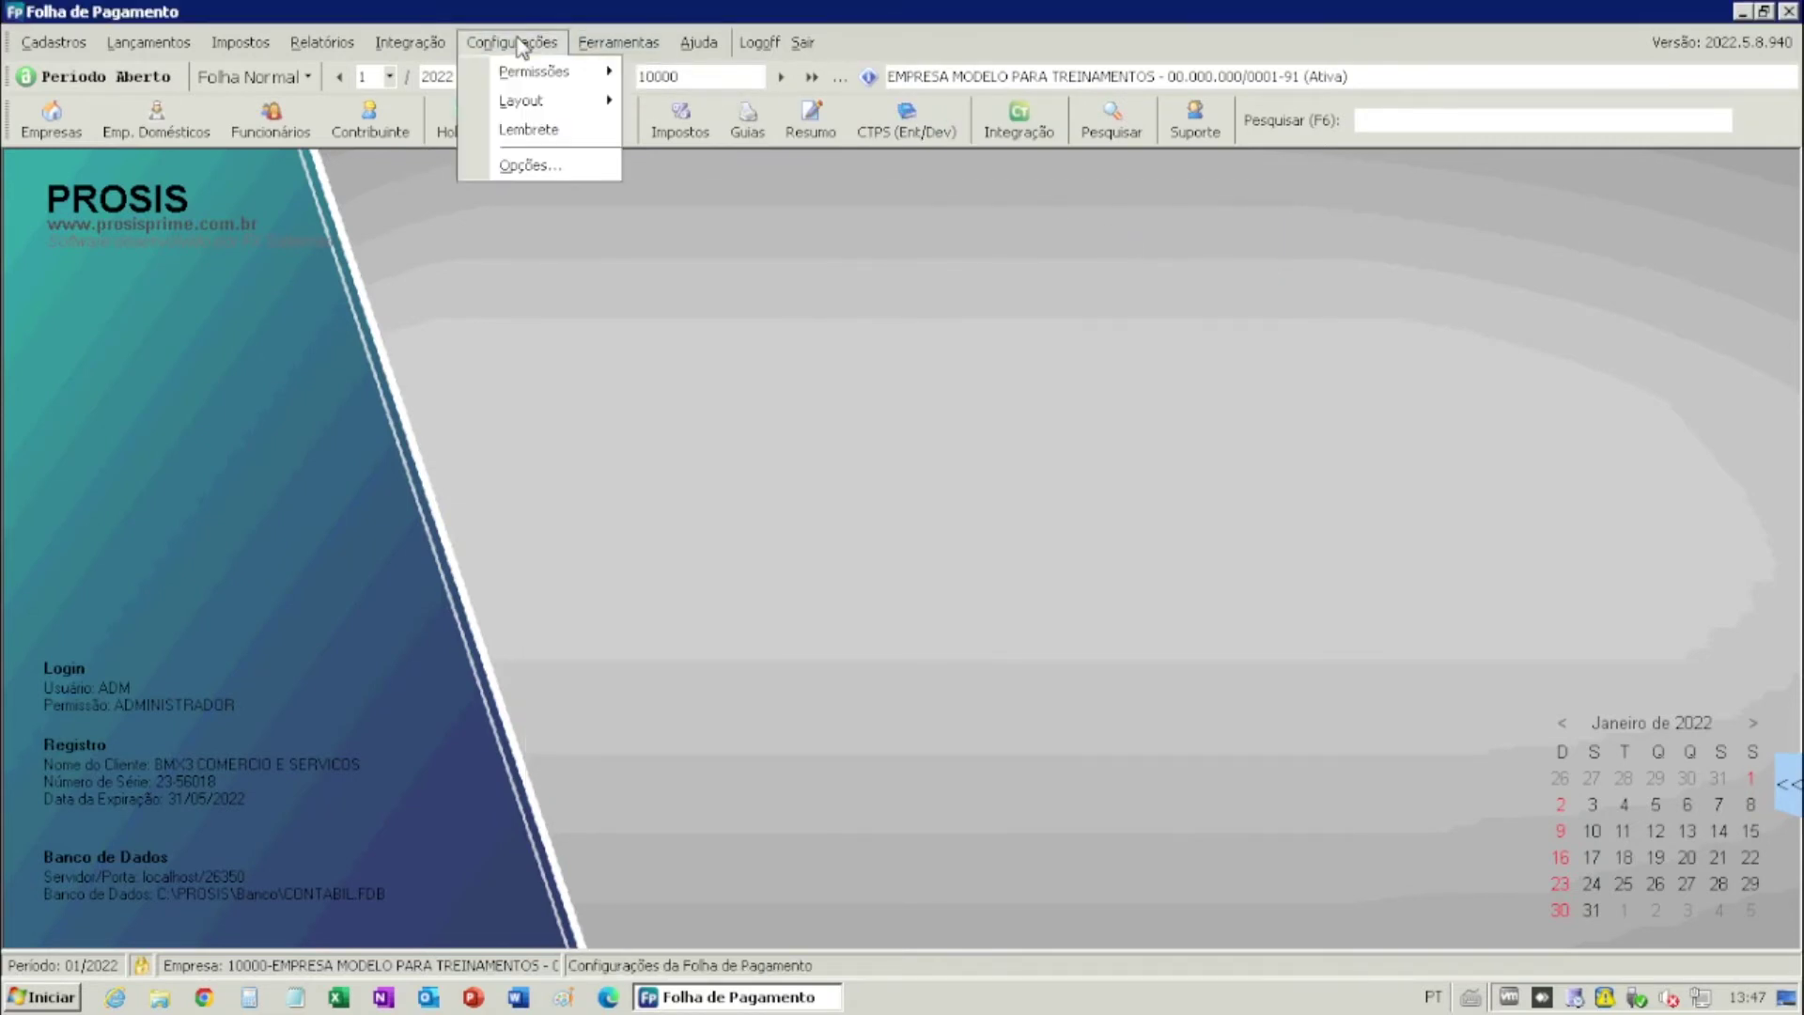
{"action": "mouse_move", "coordinate": [519, 108]}
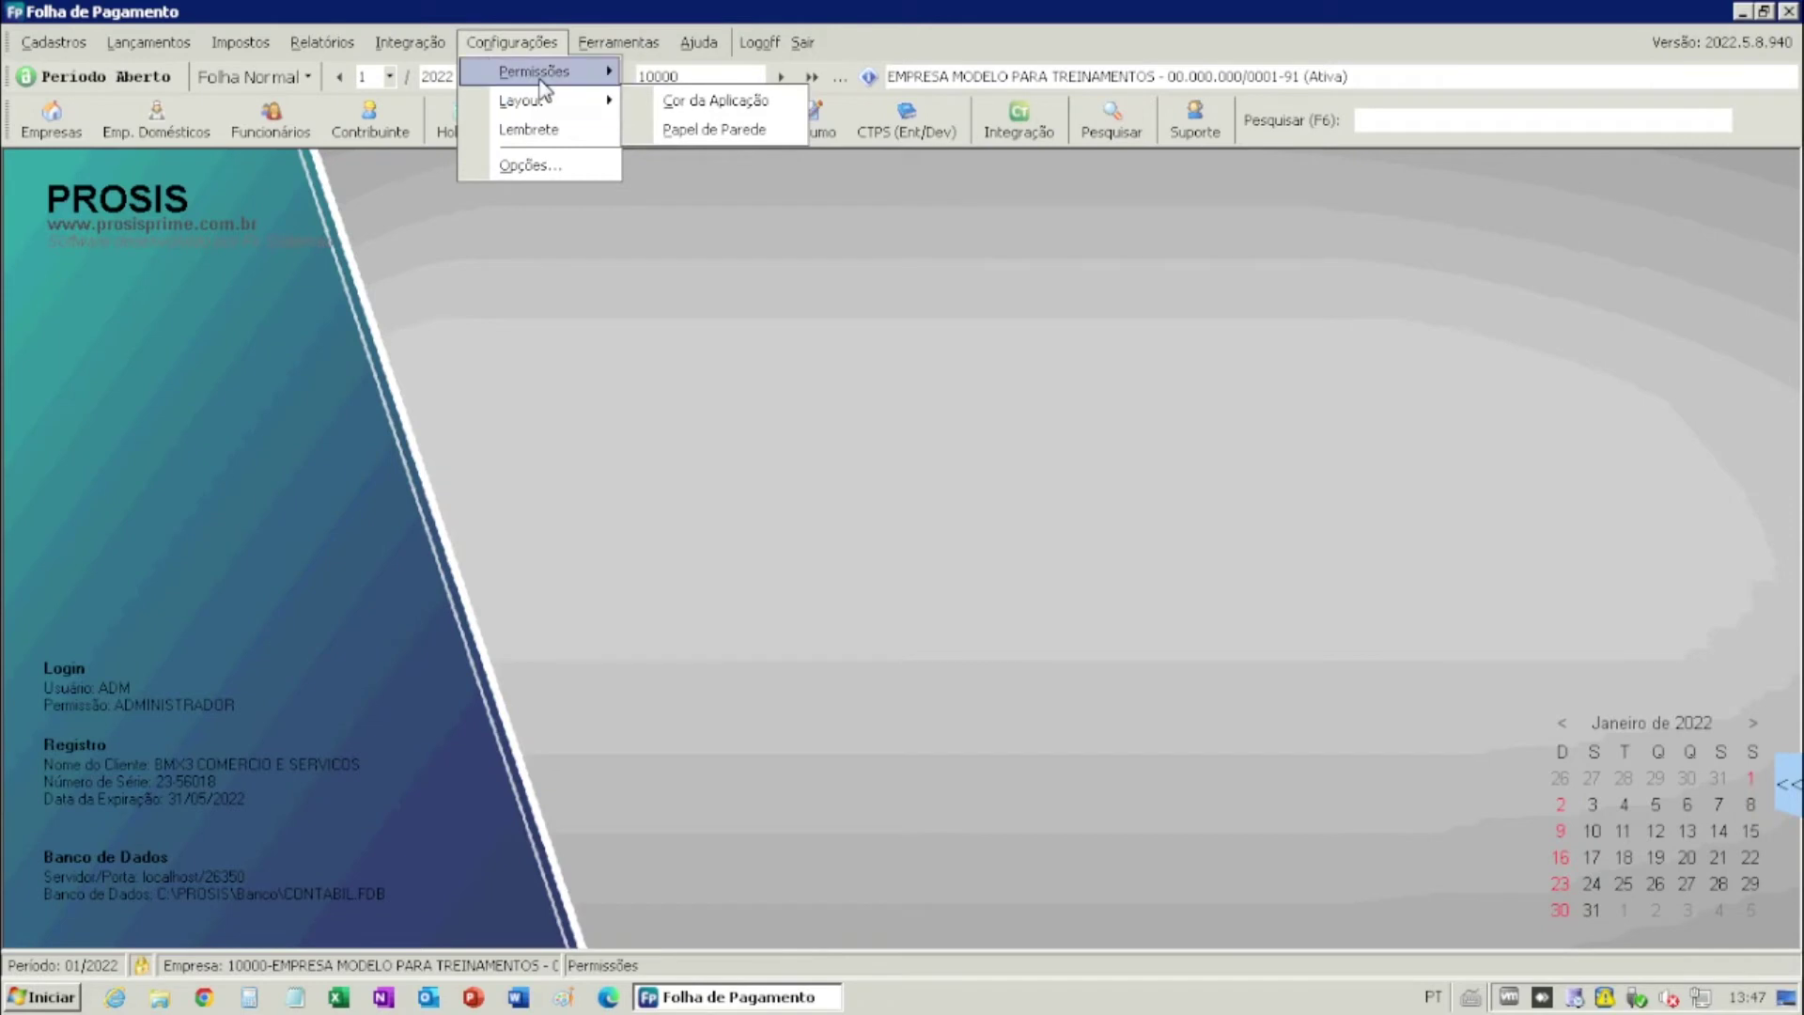
{"action": "mouse_move", "coordinate": [531, 70]}
{"action": "left_click", "coordinate": [714, 132]}
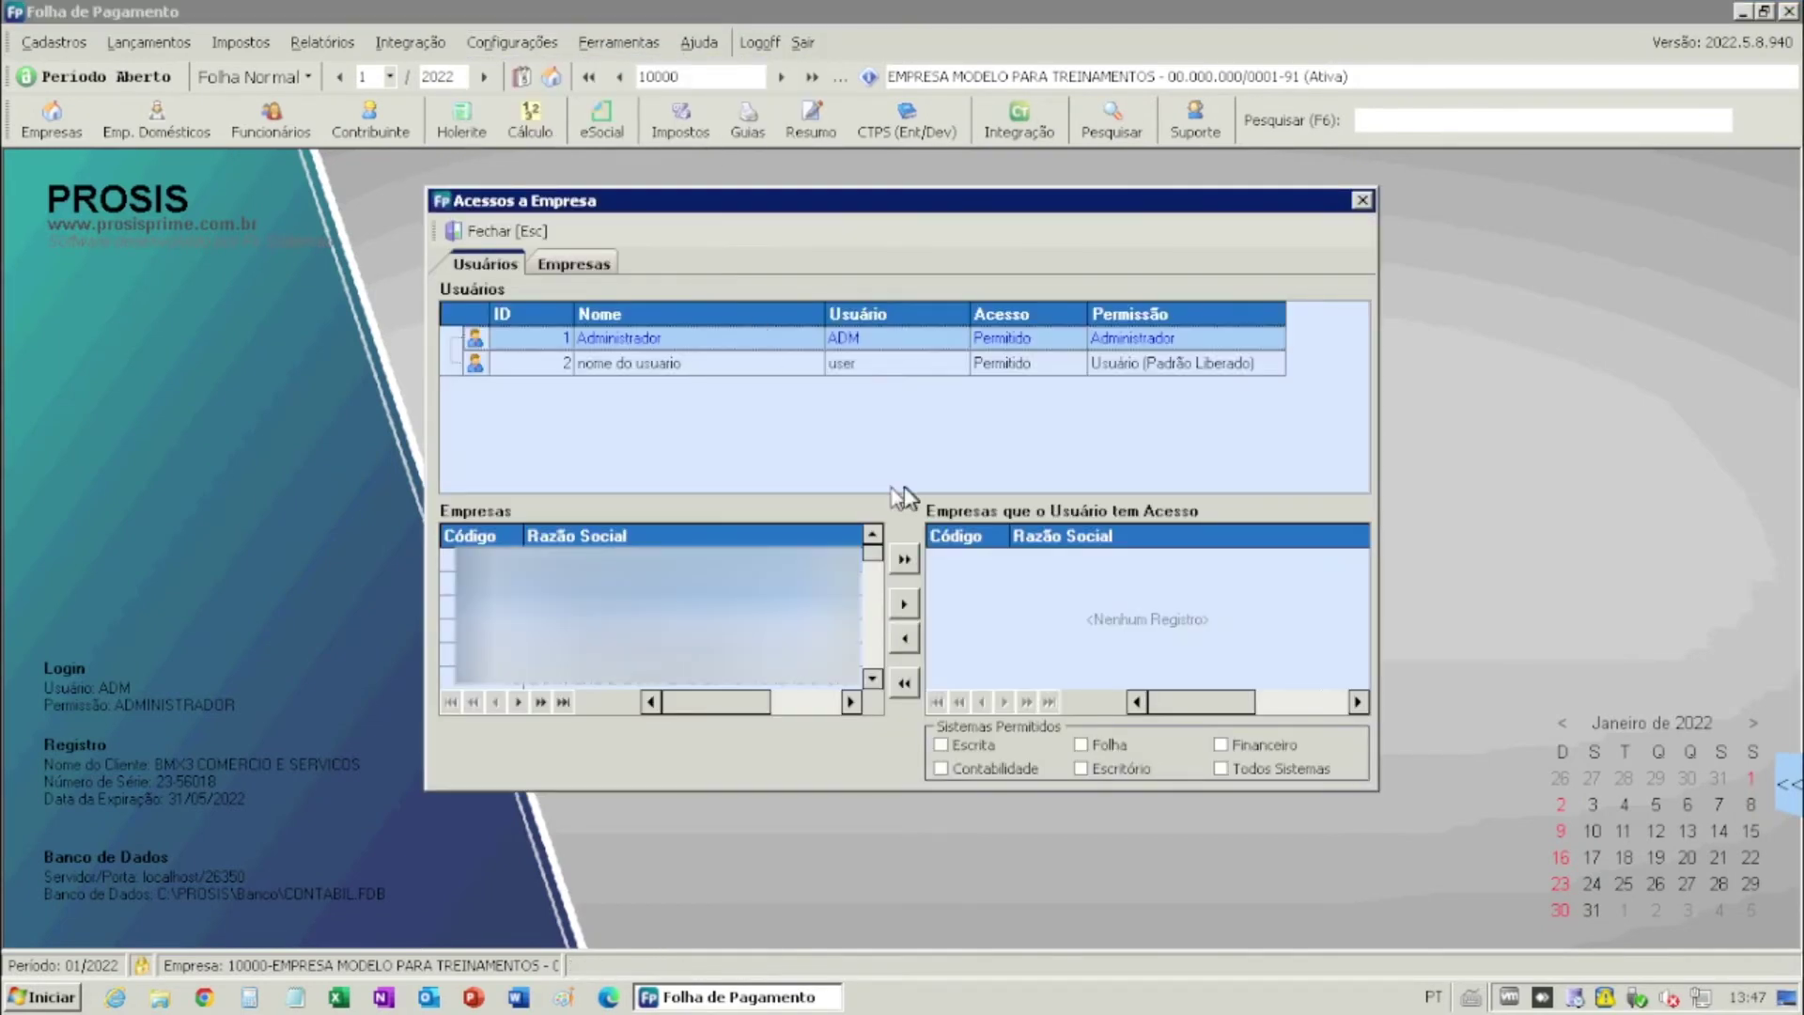
{"action": "left_click", "coordinate": [656, 366]}
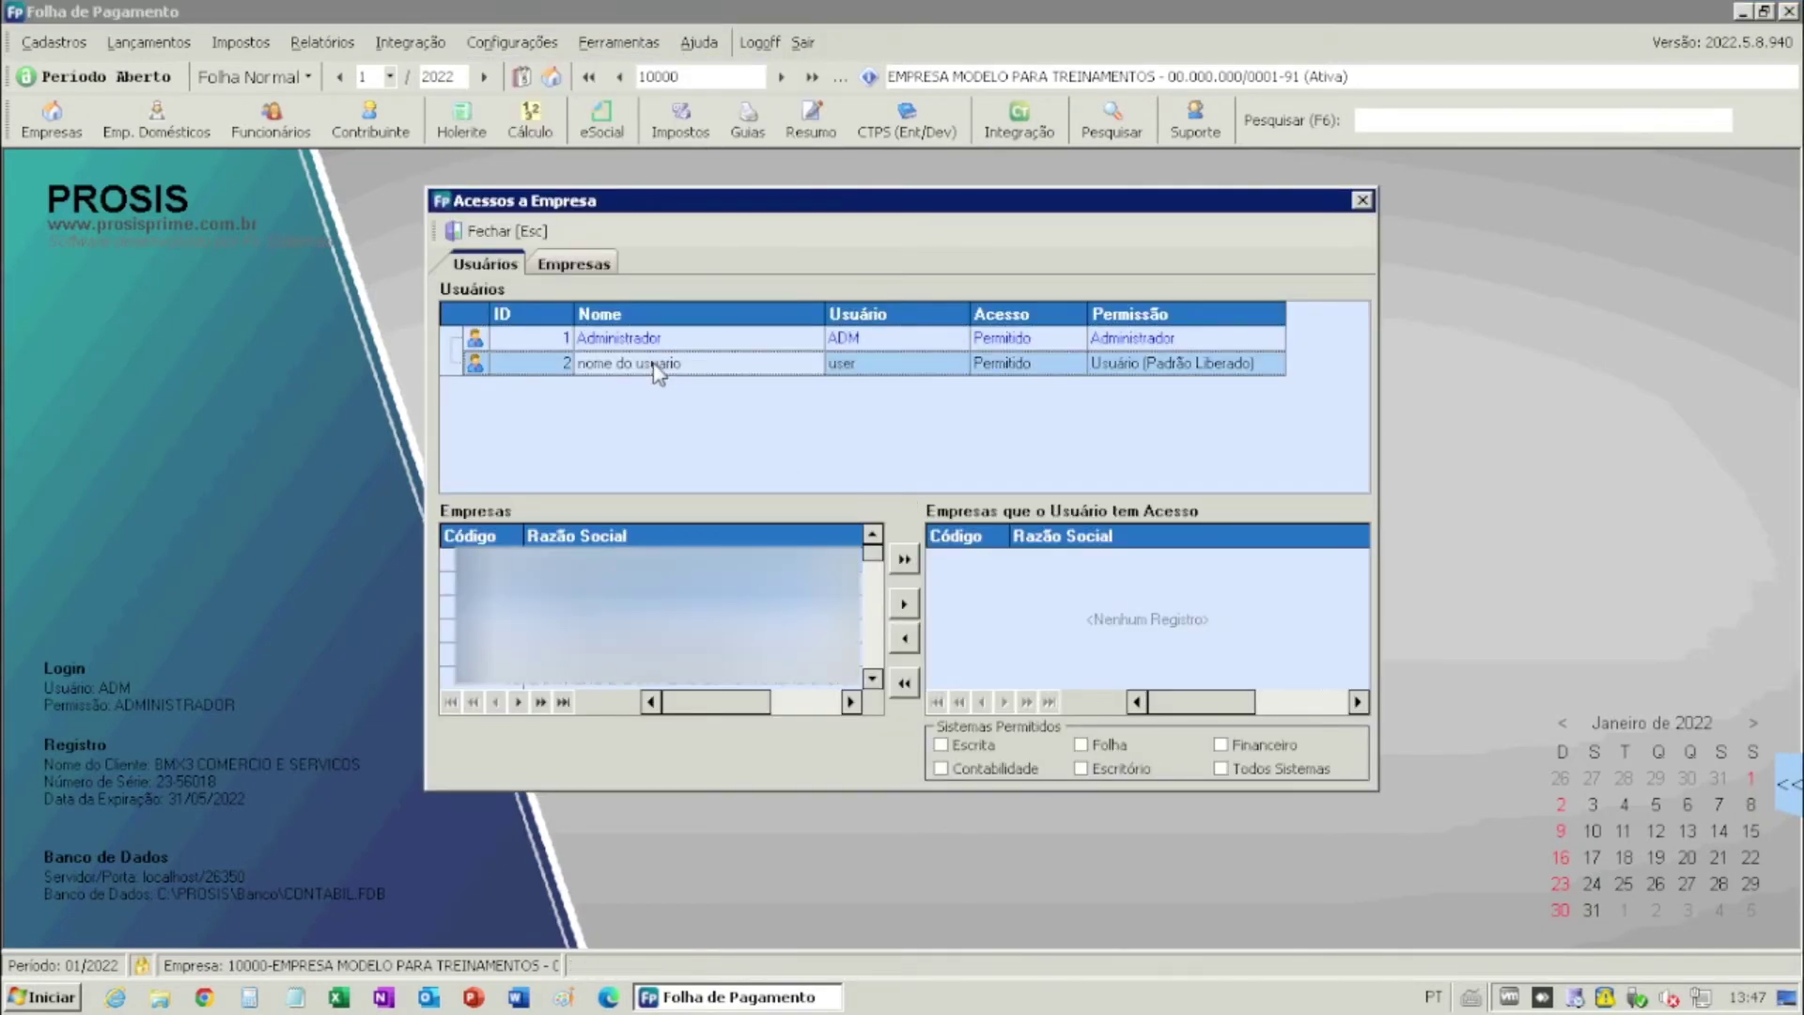
- Add companies 9999 Empresa Modelo and 10000 EMPRESA MODELO PARA TREINAMENTOS, then close the window
{"action": "scroll", "coordinate": [717, 540], "scroll_direction": "right", "scroll_amount": 1}
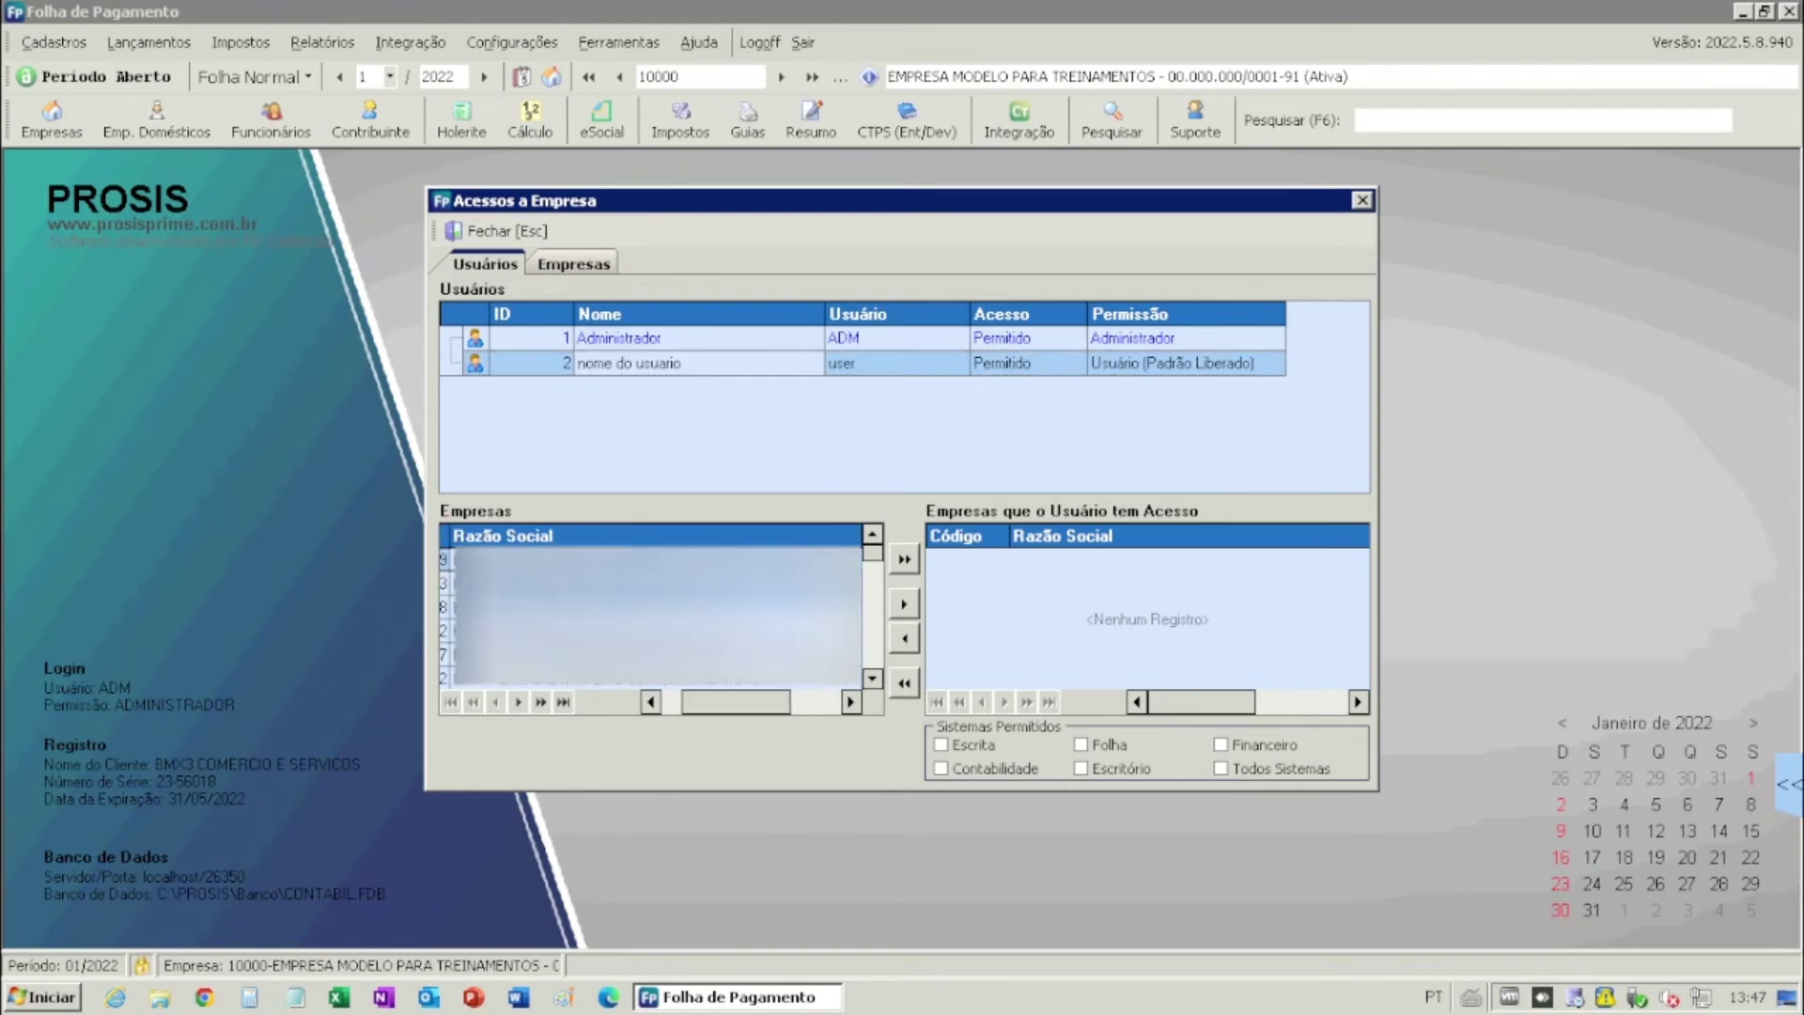
{"action": "left_click", "coordinate": [904, 606]}
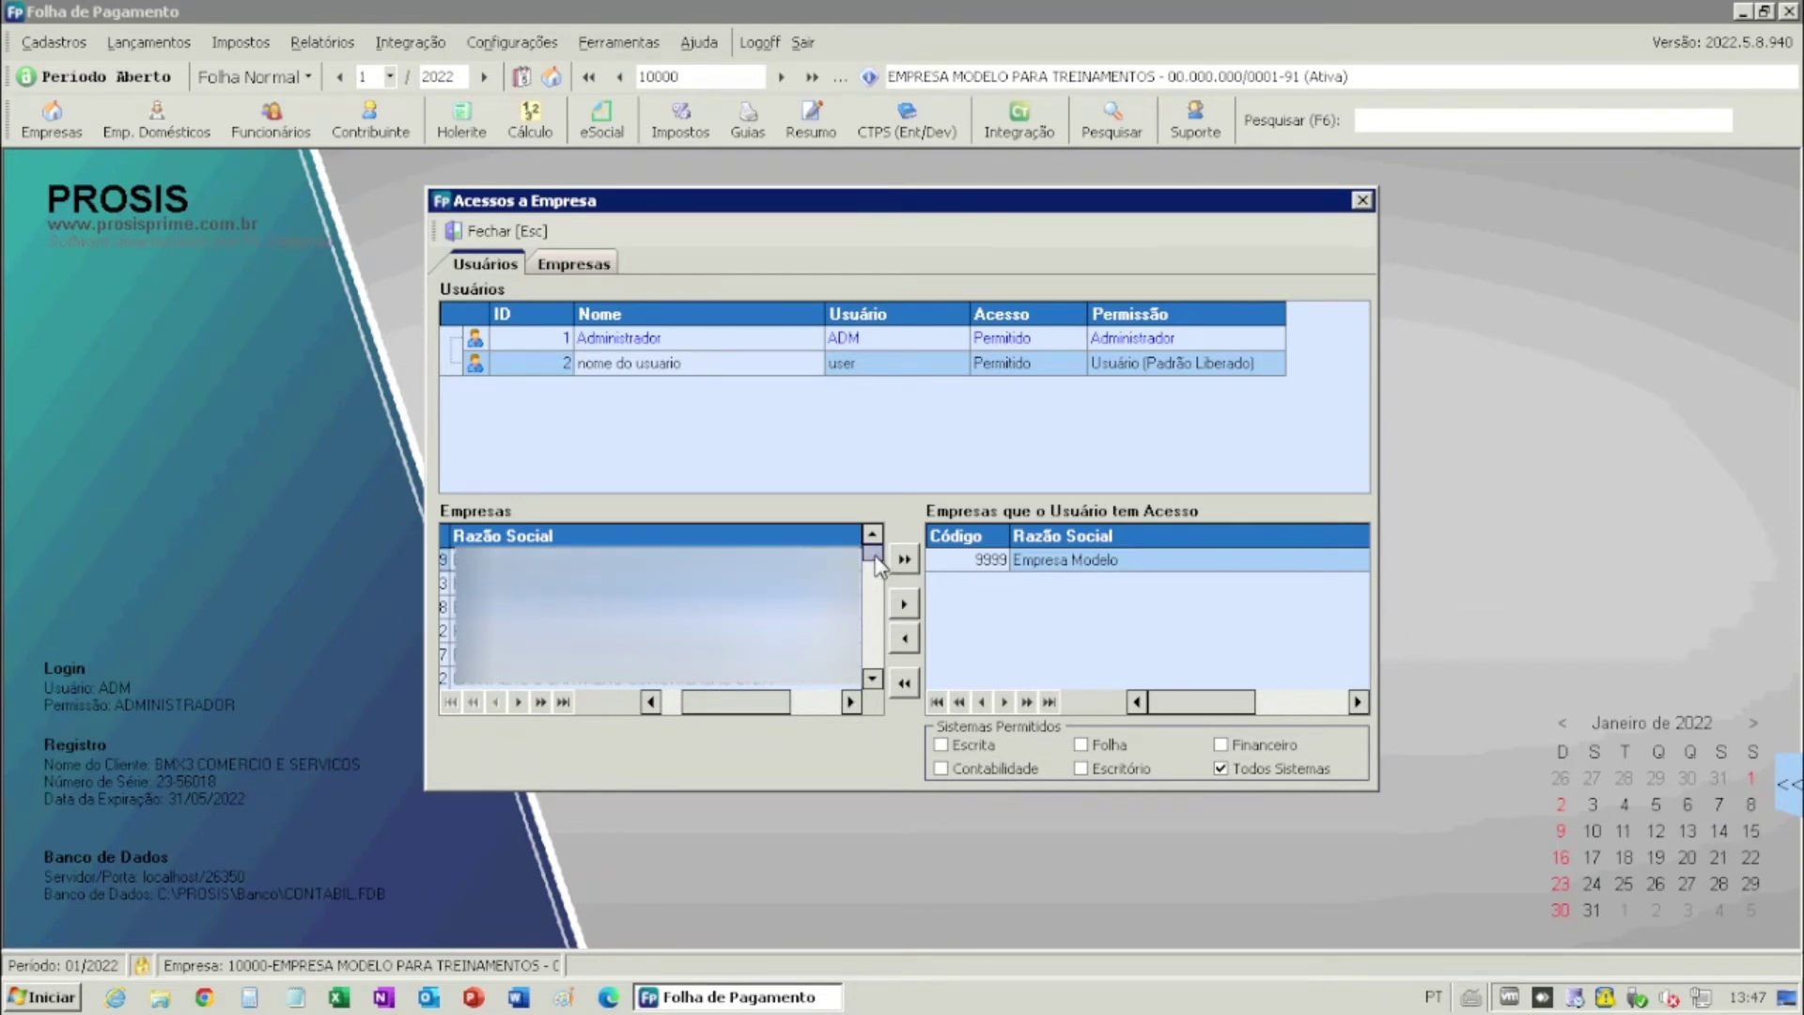
{"action": "left_click", "coordinate": [904, 604]}
{"action": "left_click", "coordinate": [949, 582]}
{"action": "left_click_drag", "start_coordinate": [873, 573], "coordinate": [881, 714]}
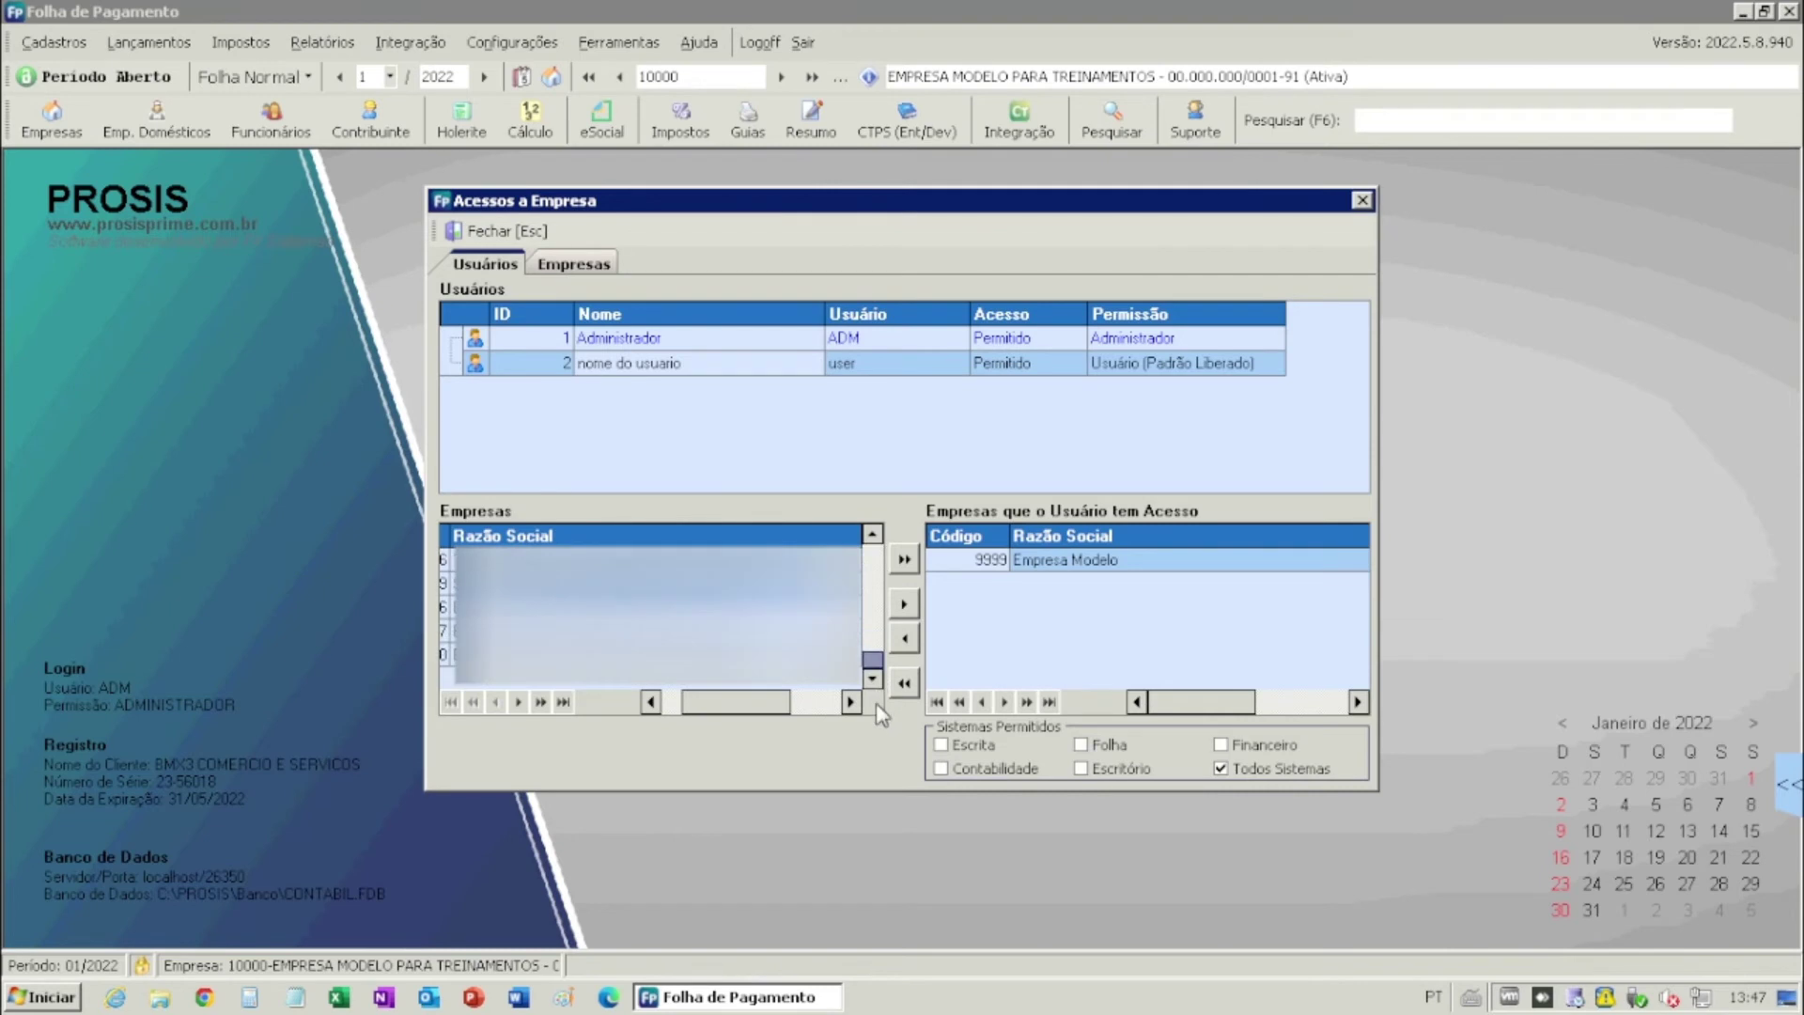
{"action": "left_click", "coordinate": [904, 604]}
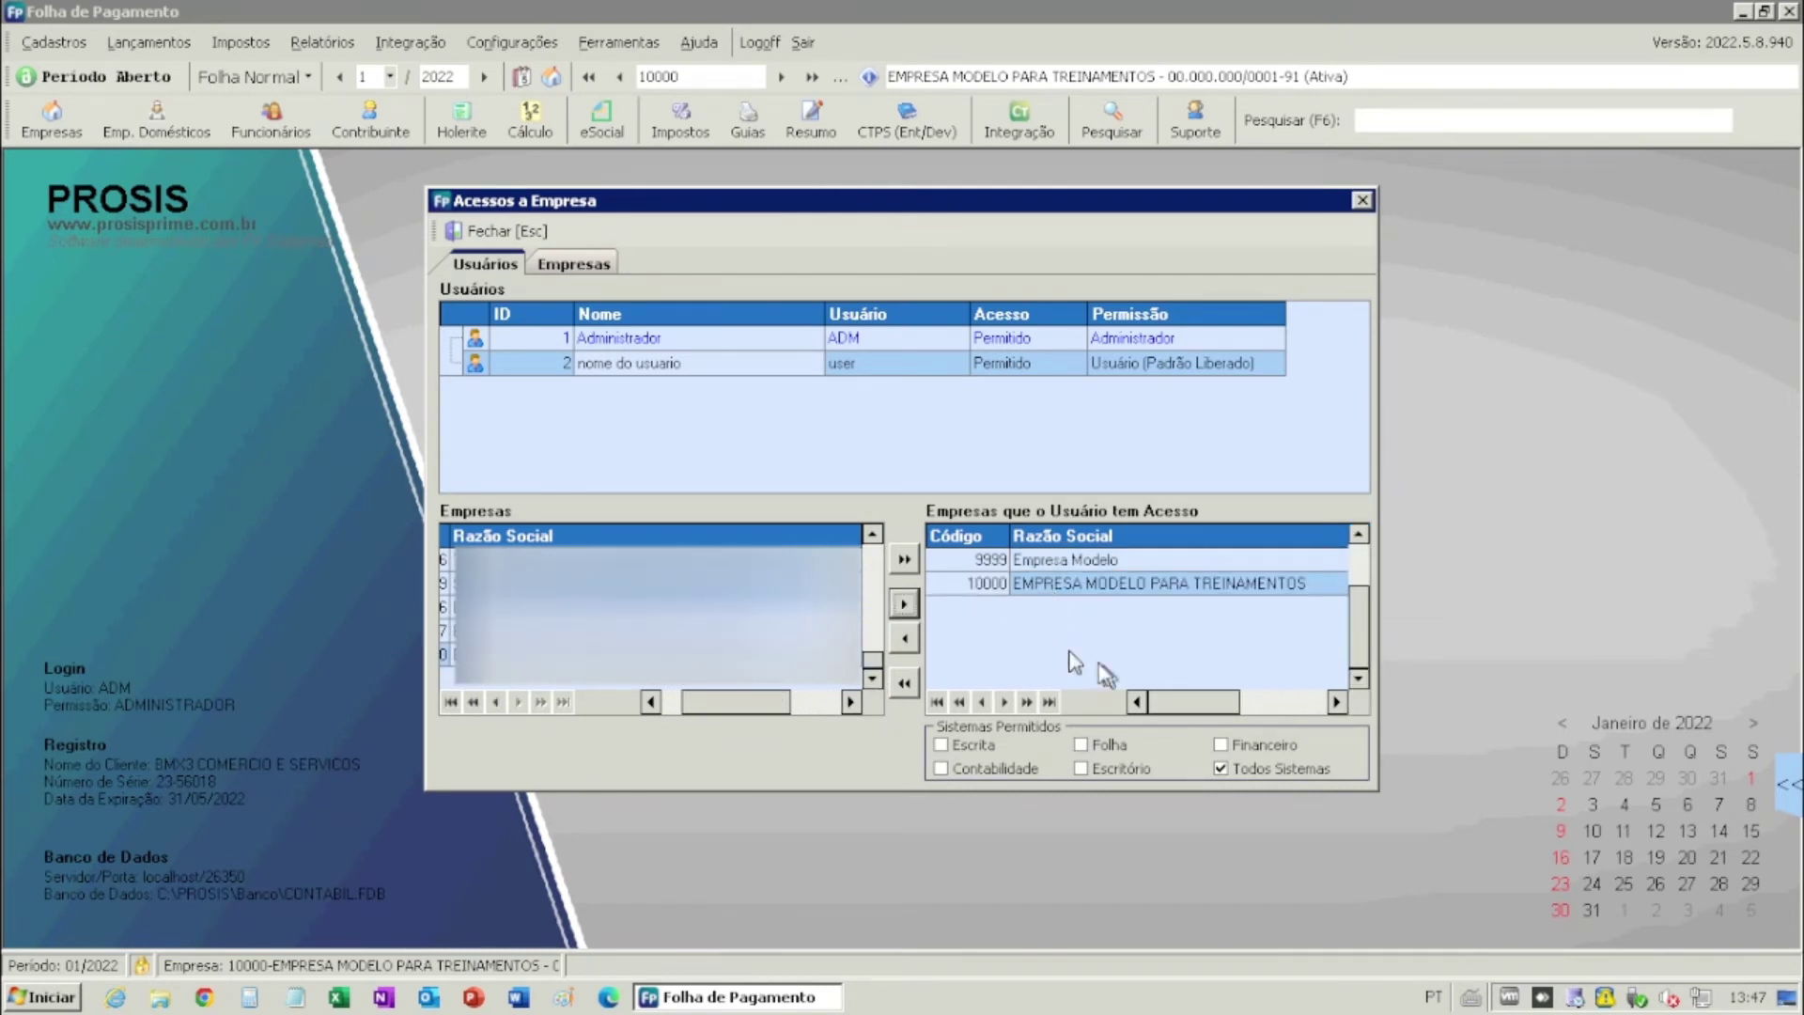
{"action": "left_click", "coordinate": [541, 235]}
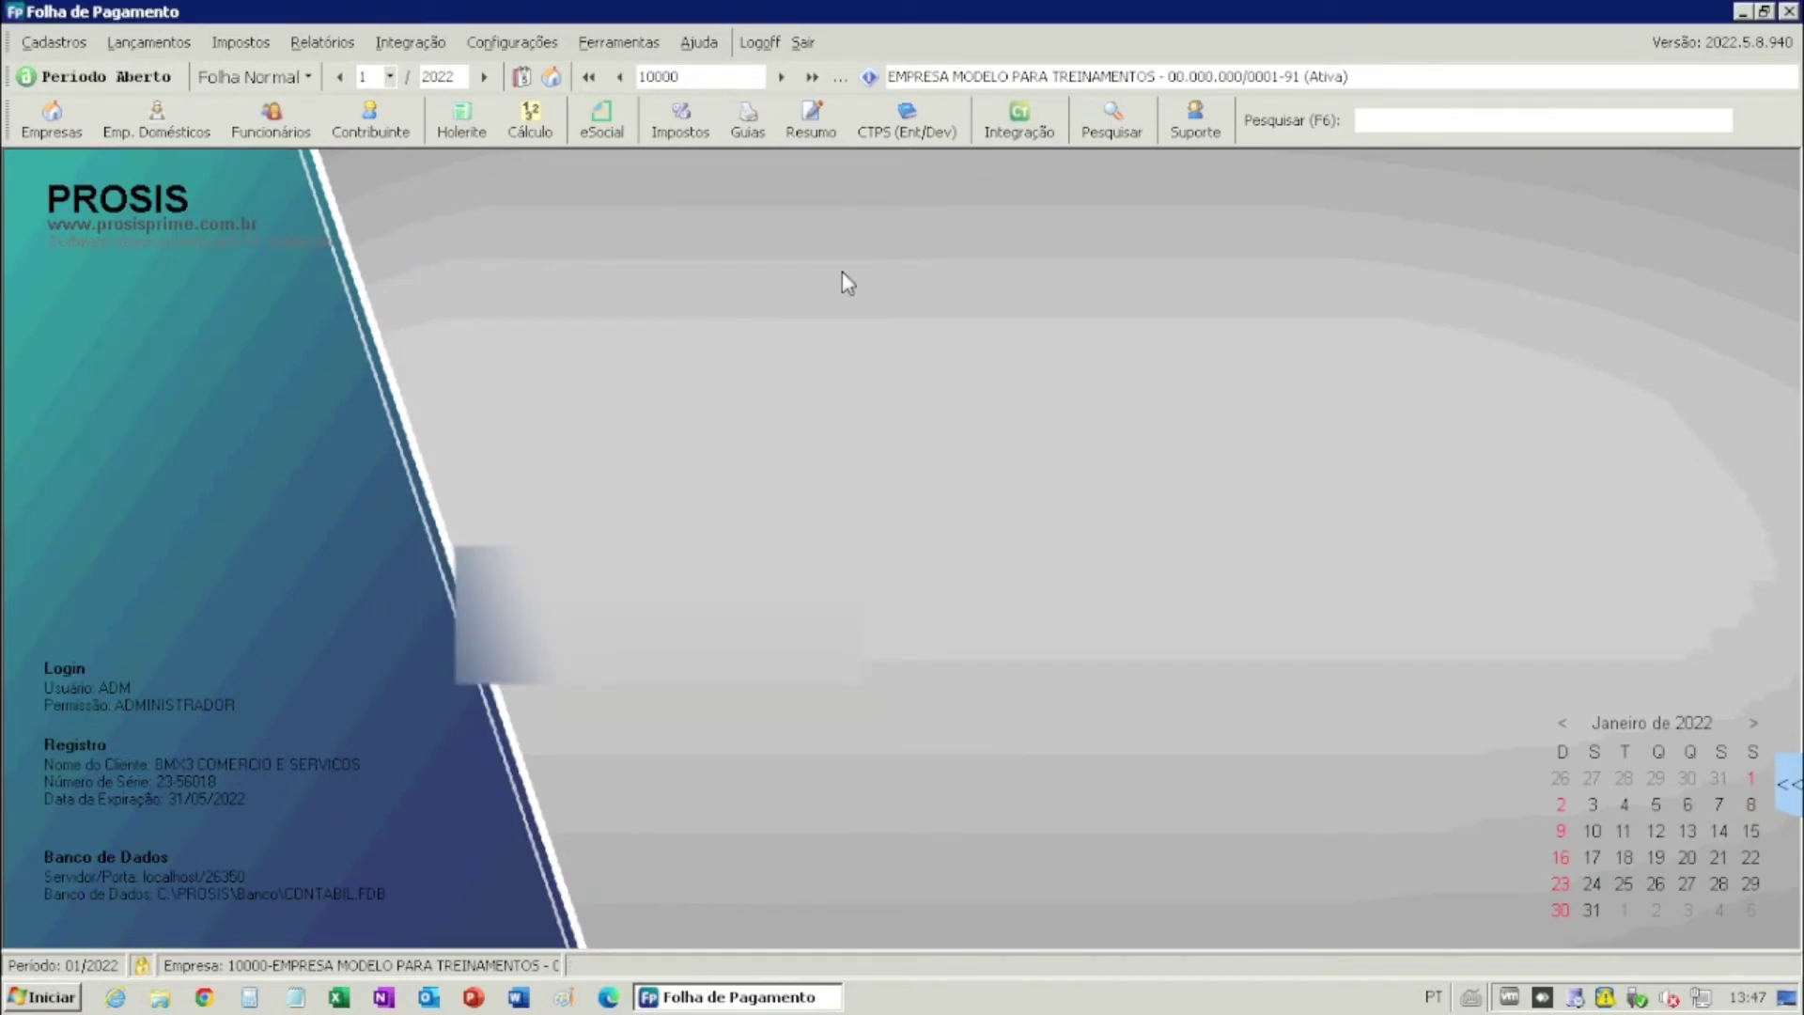
{"action": "left_click", "coordinate": [513, 42]}
{"action": "mouse_move", "coordinate": [564, 71]}
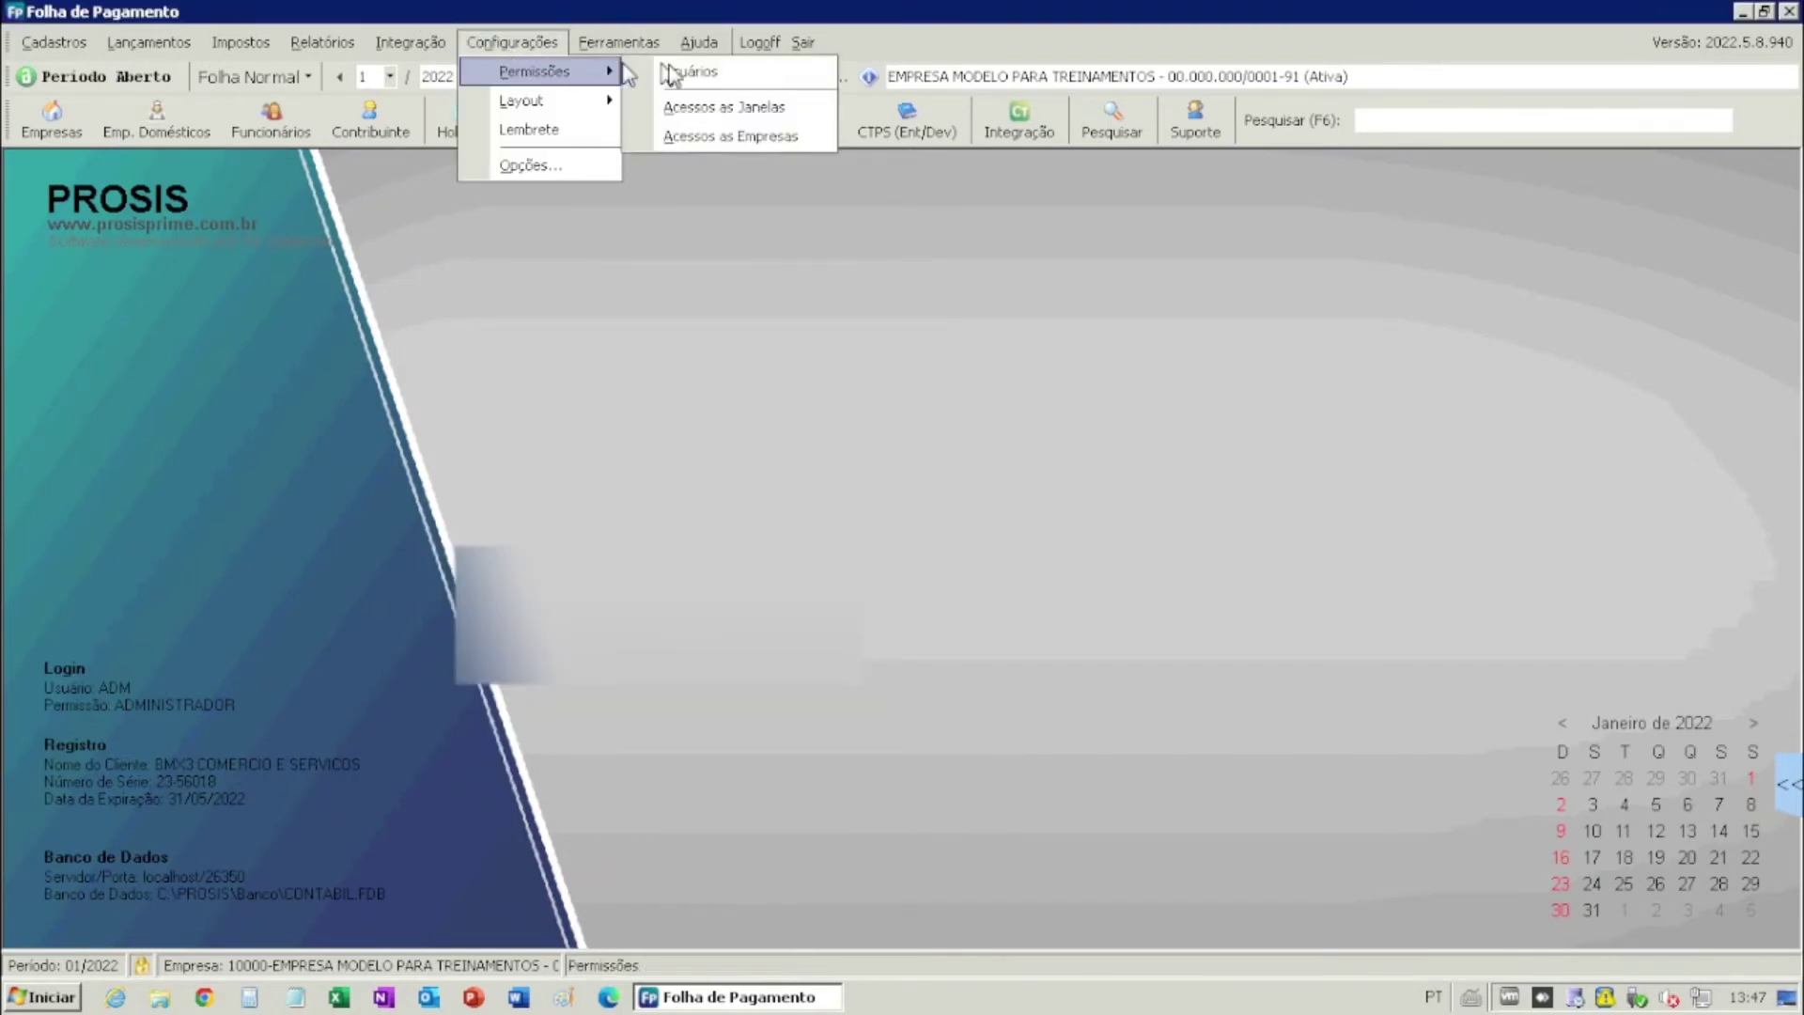
{"action": "left_click", "coordinate": [729, 136]}
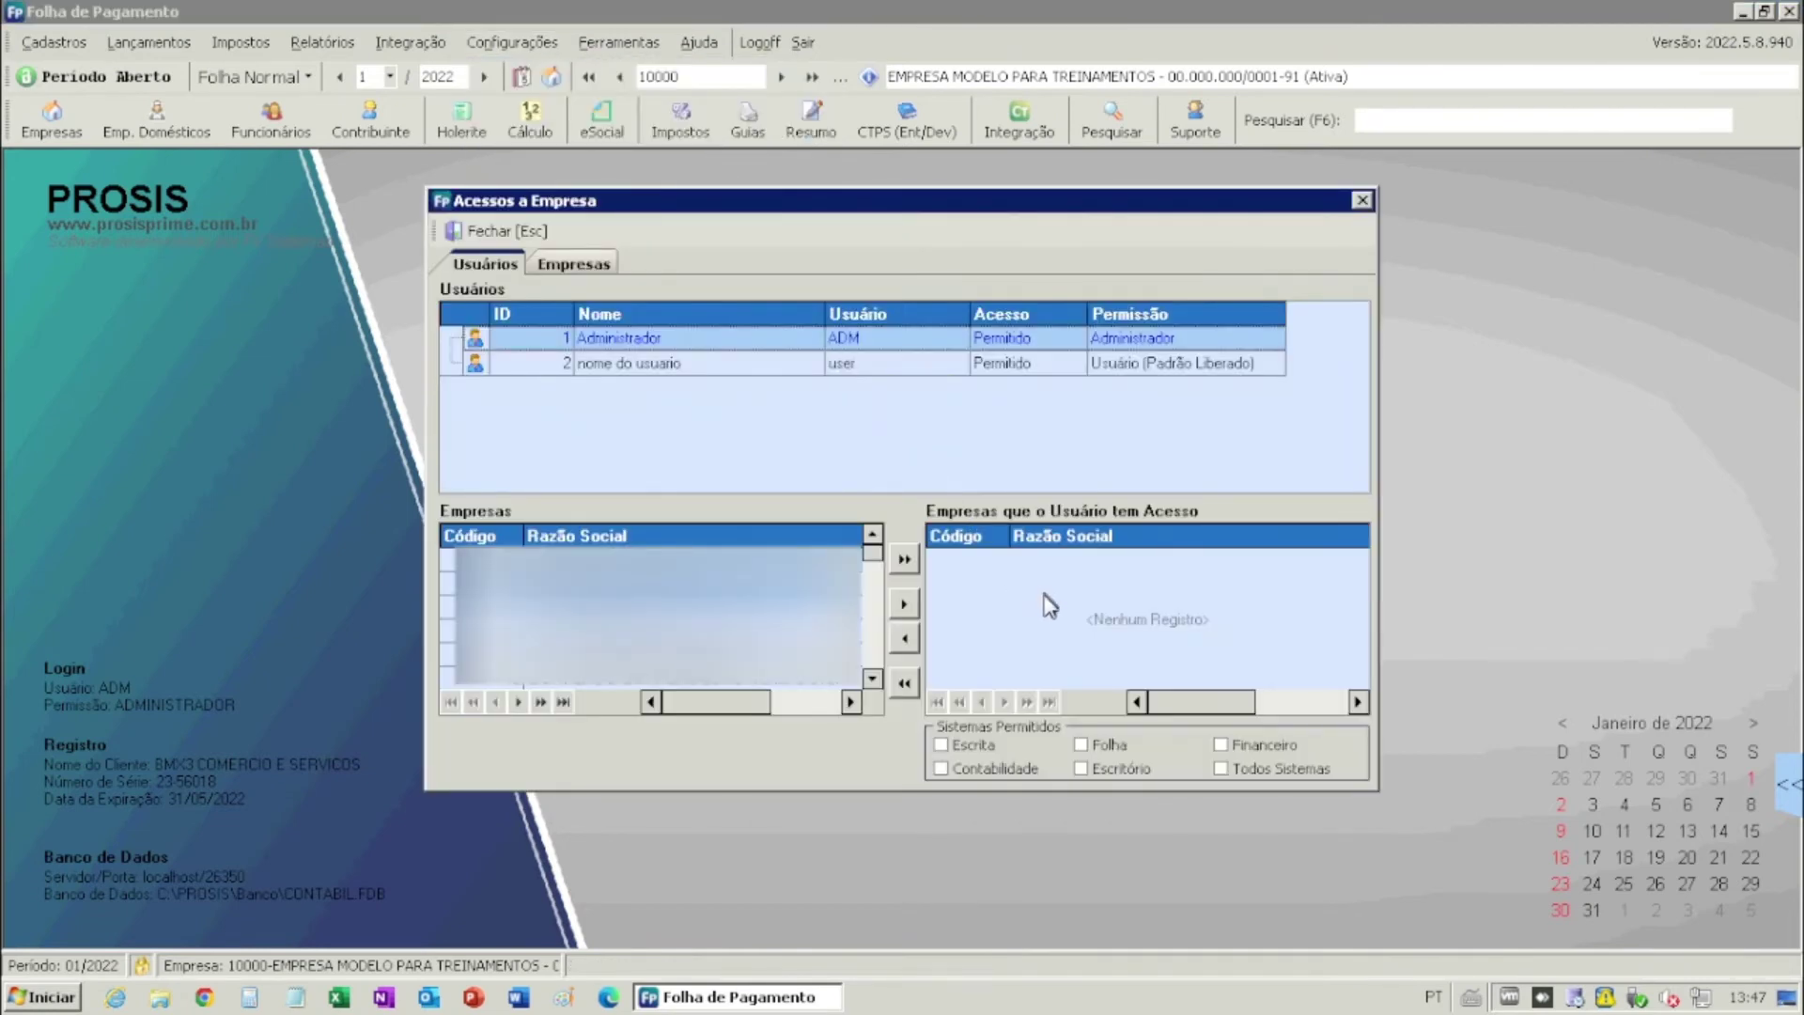
{"action": "left_click", "coordinate": [682, 372]}
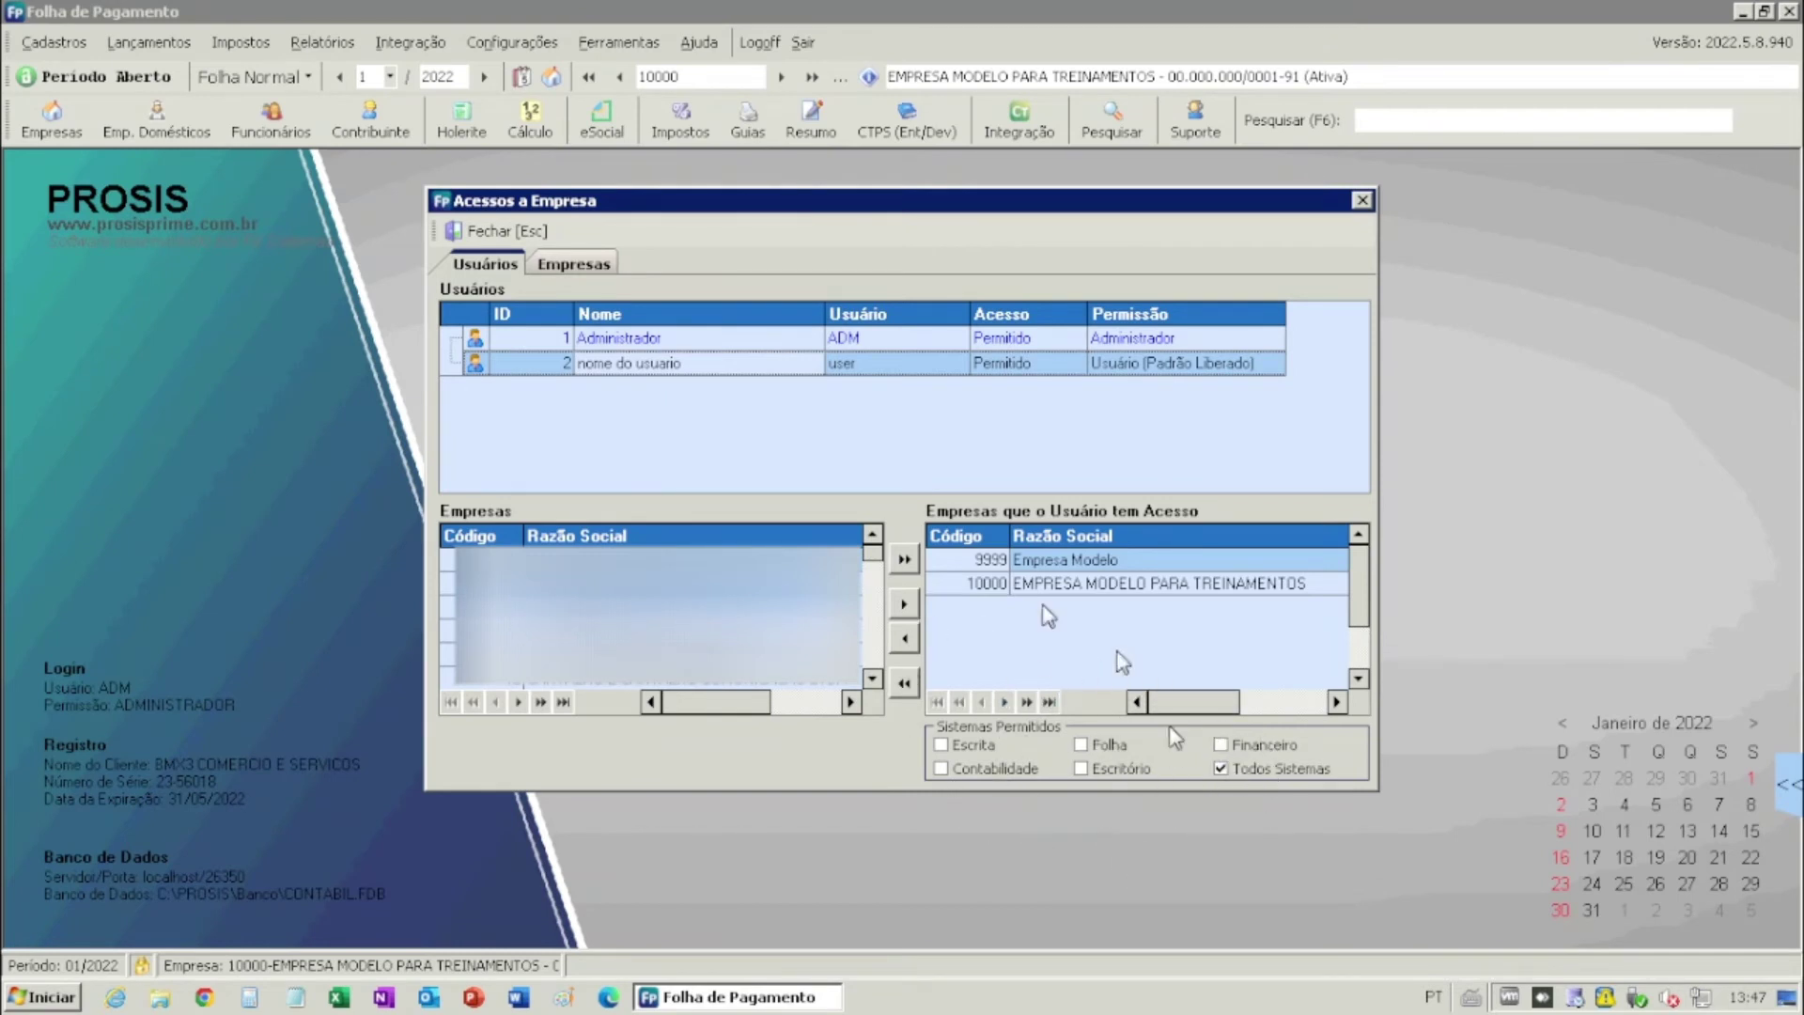
{"action": "left_click", "coordinate": [941, 746]}
{"action": "left_click", "coordinate": [1081, 747]}
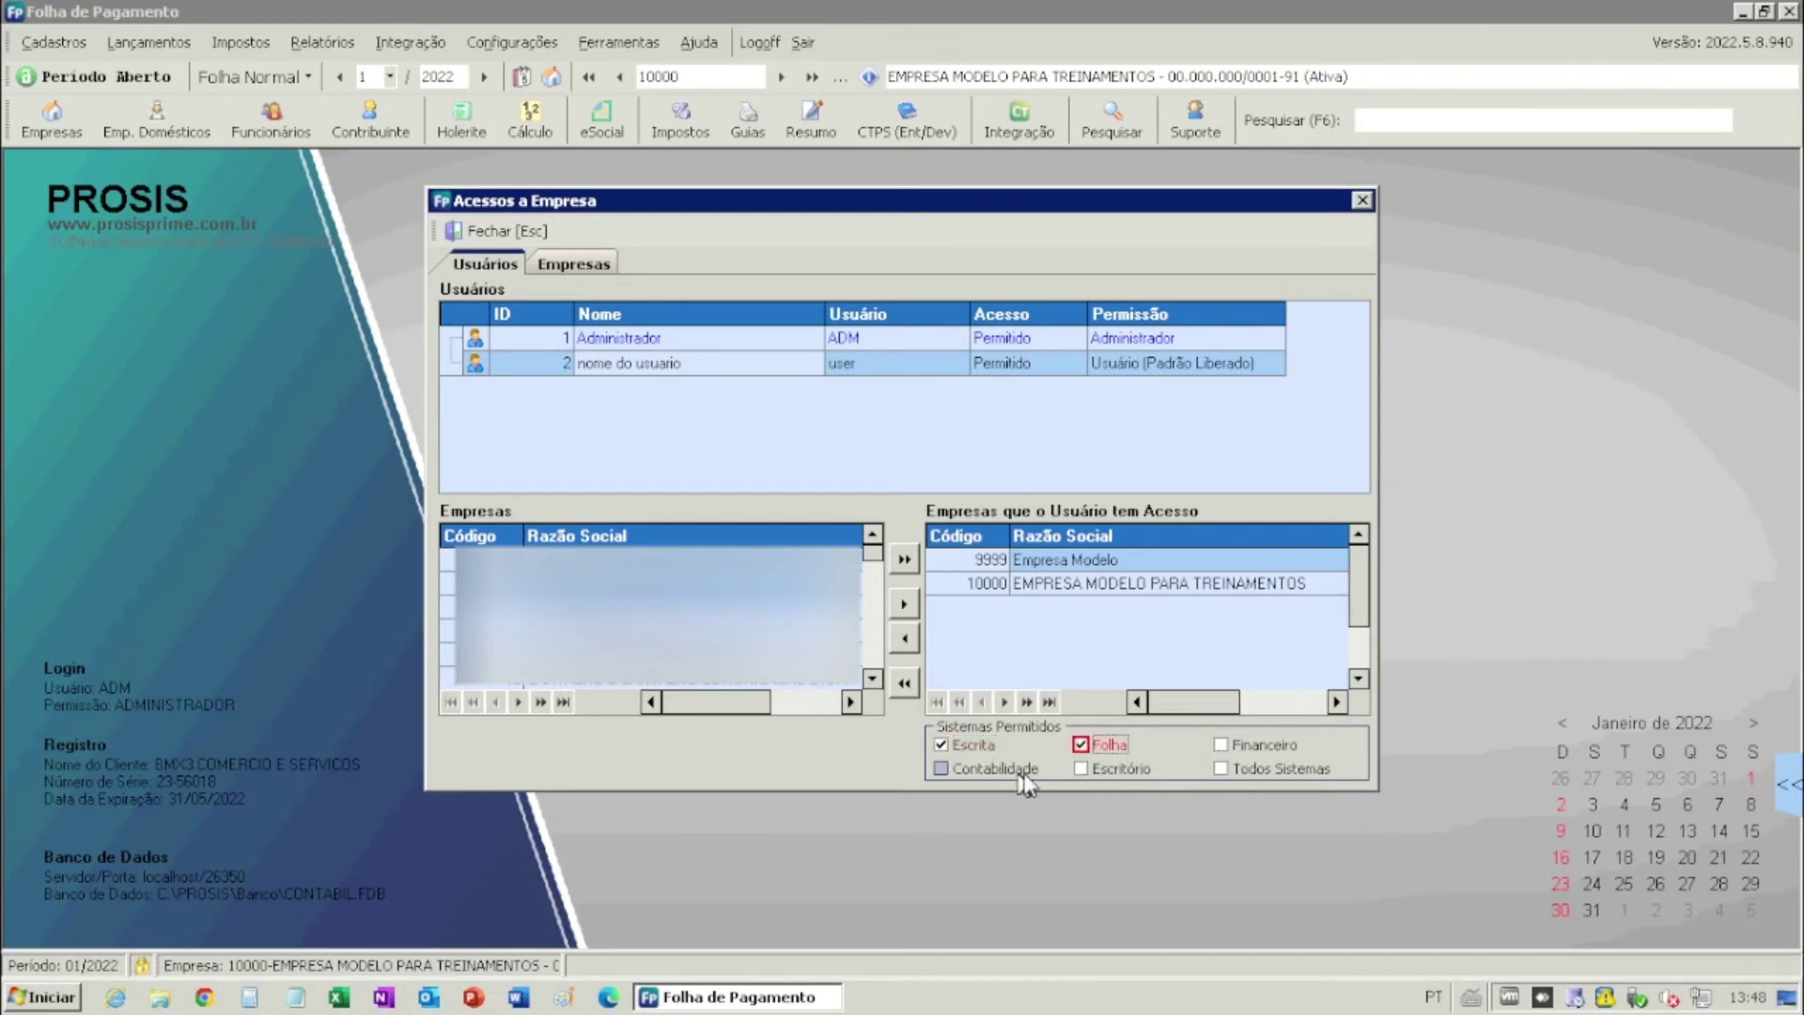
{"action": "left_click", "coordinate": [1233, 774]}
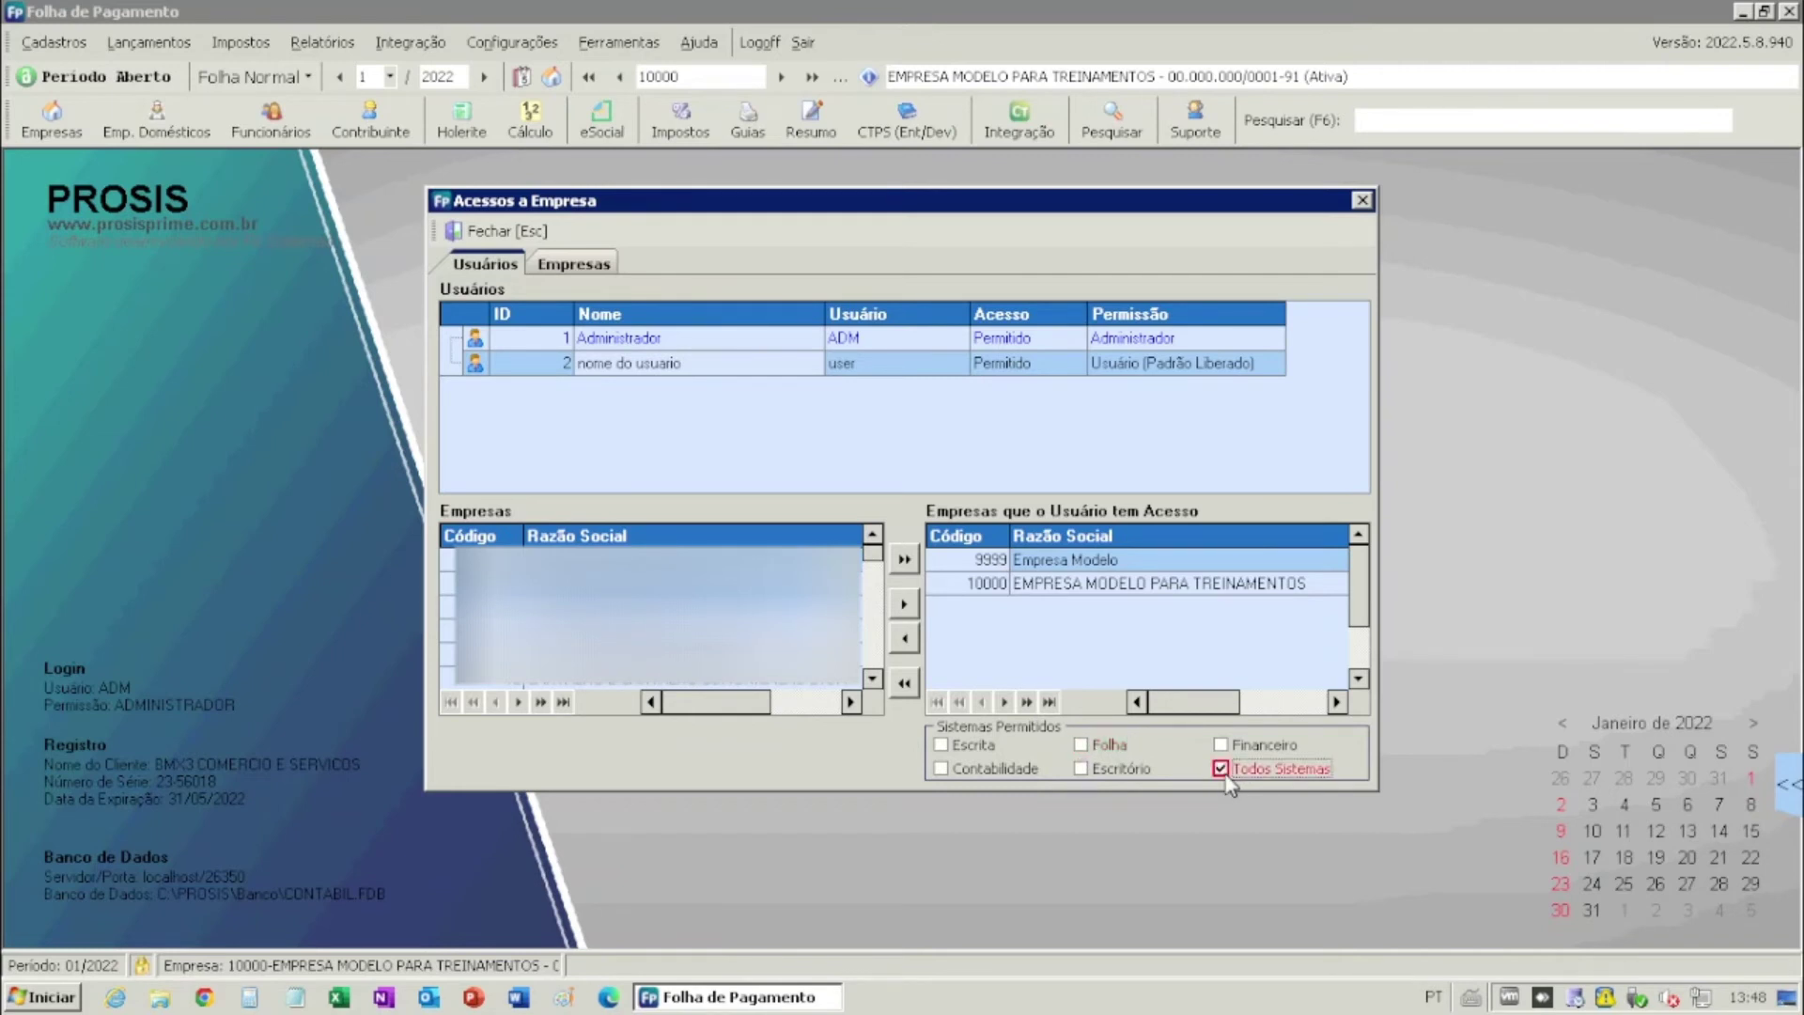
{"action": "left_click", "coordinate": [528, 235]}
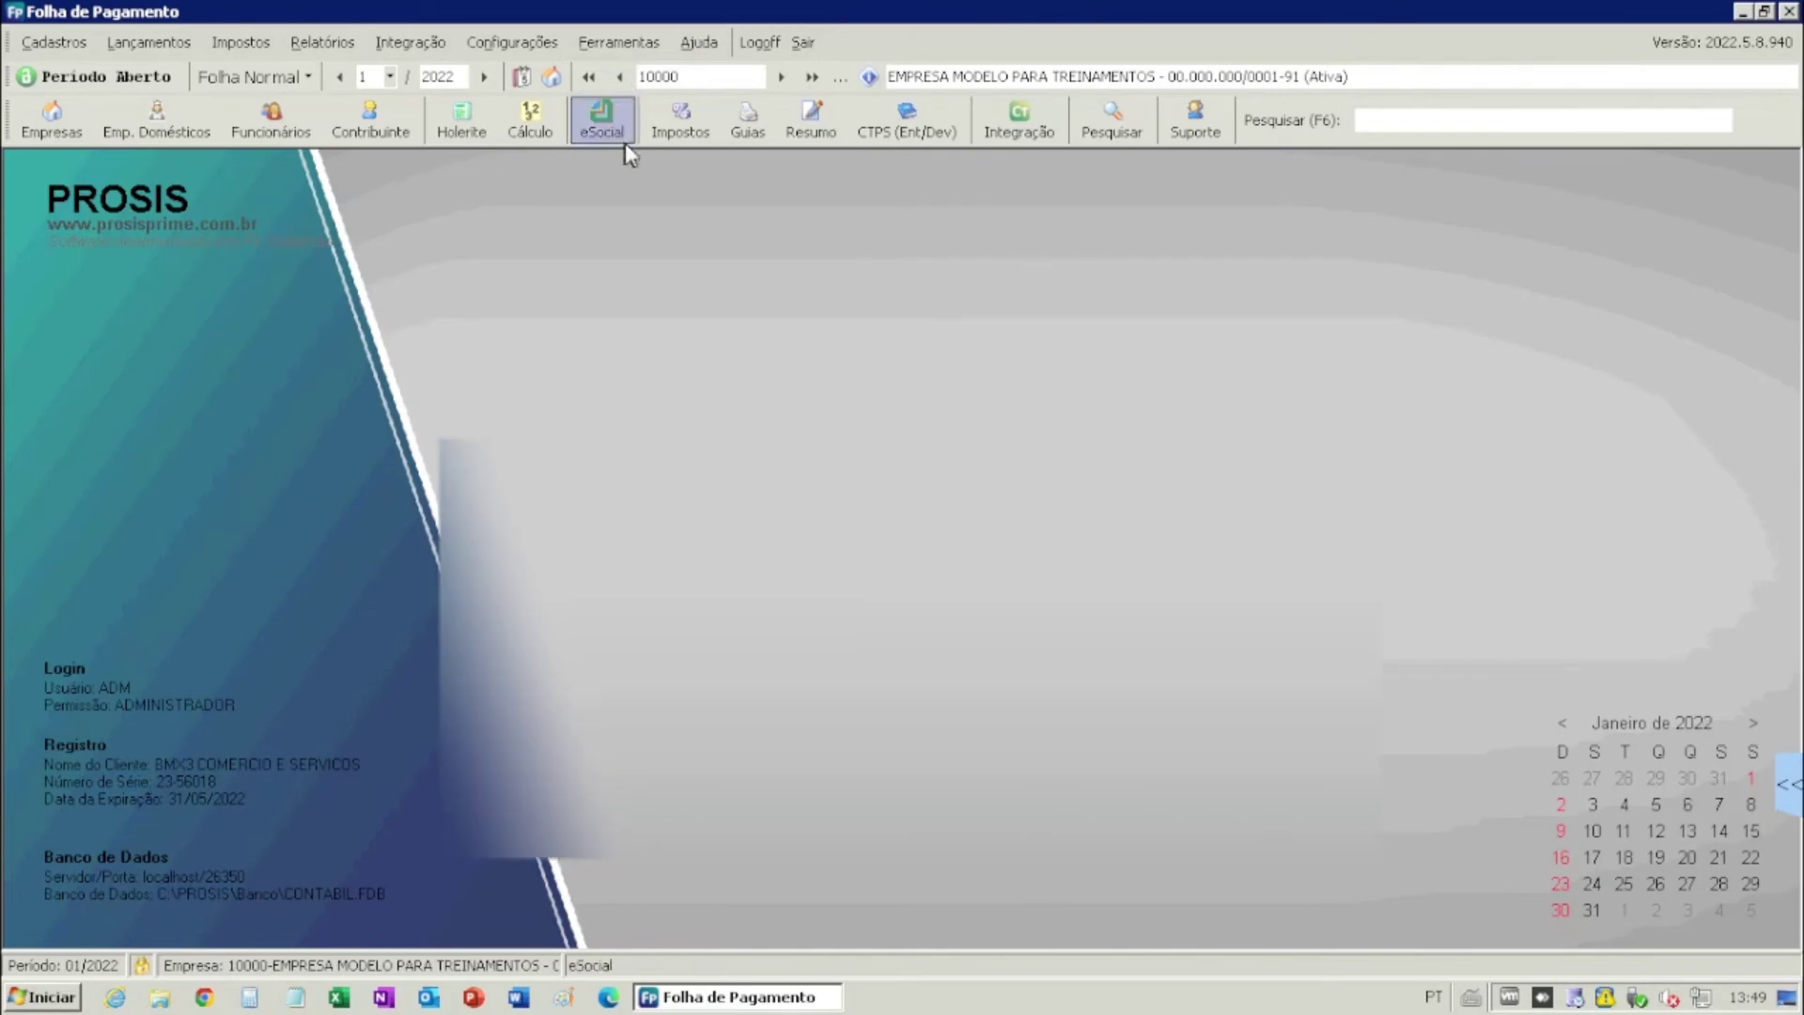
- In Período Aberto, lock company 10000 EMPRESA MODELO PARA TREINAMENTOS so its period is Fechado
{"action": "left_click", "coordinate": [125, 77]}
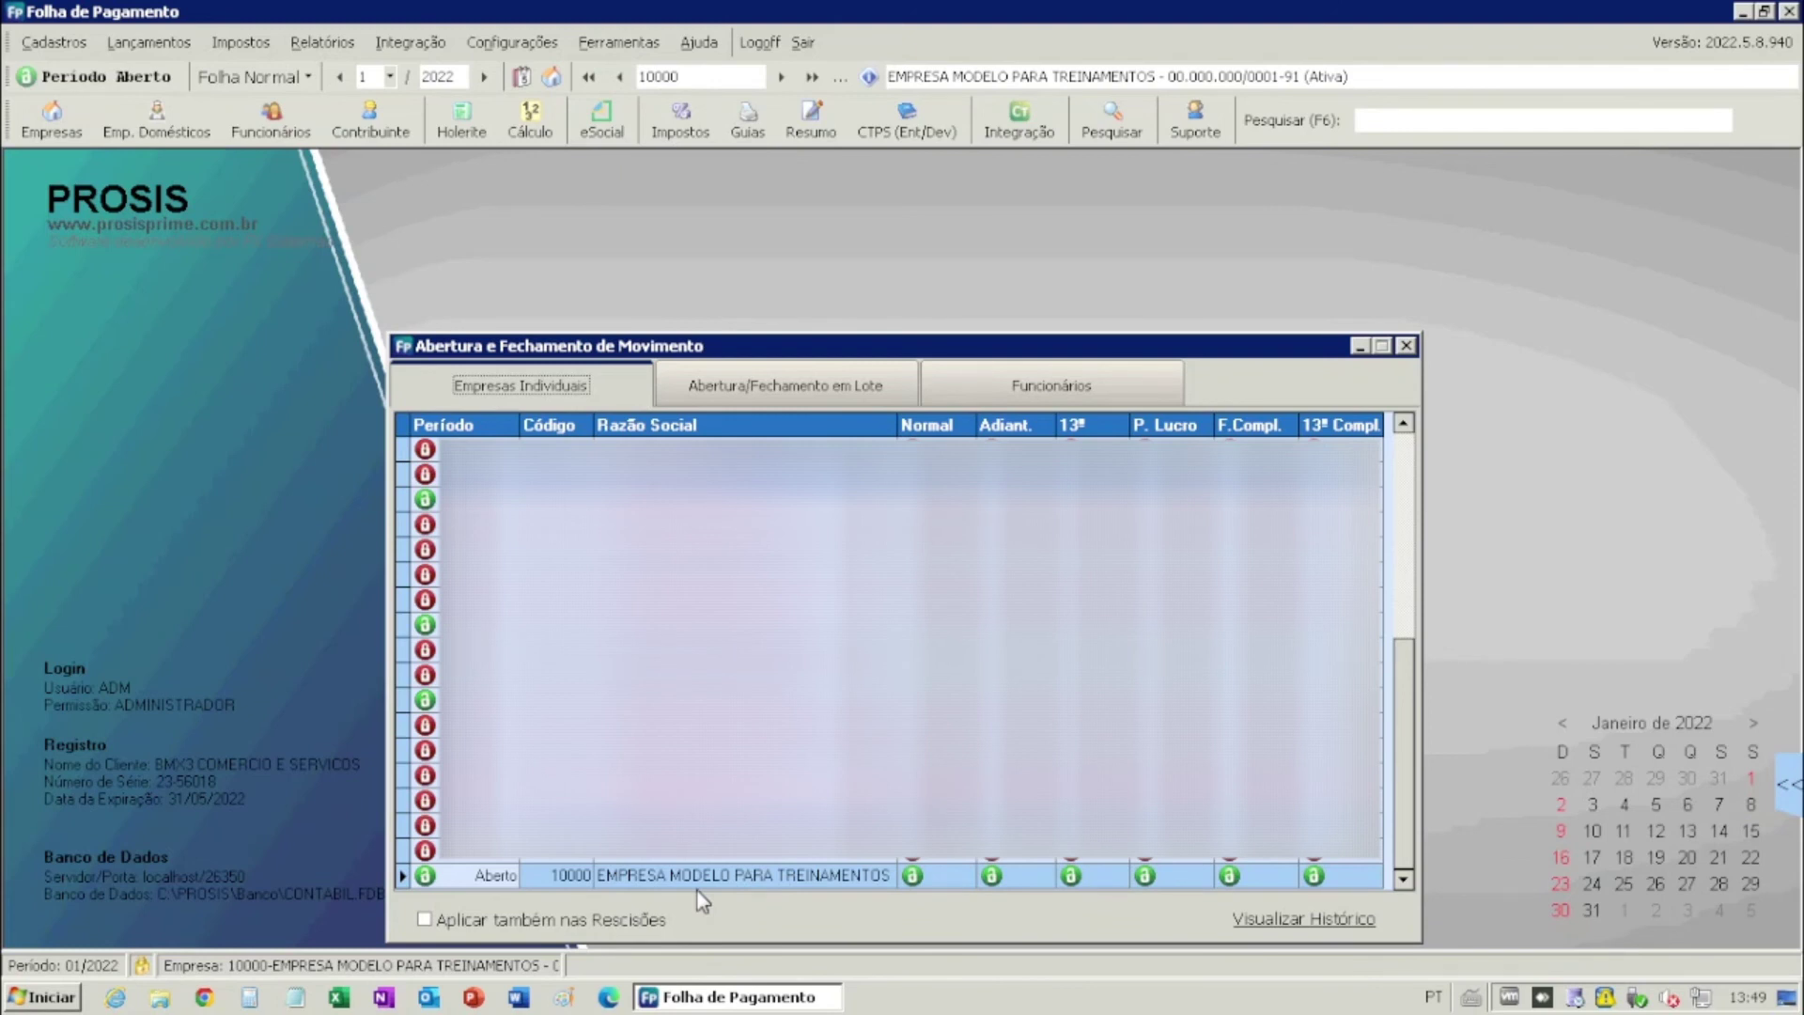
{"action": "left_click", "coordinate": [705, 876]}
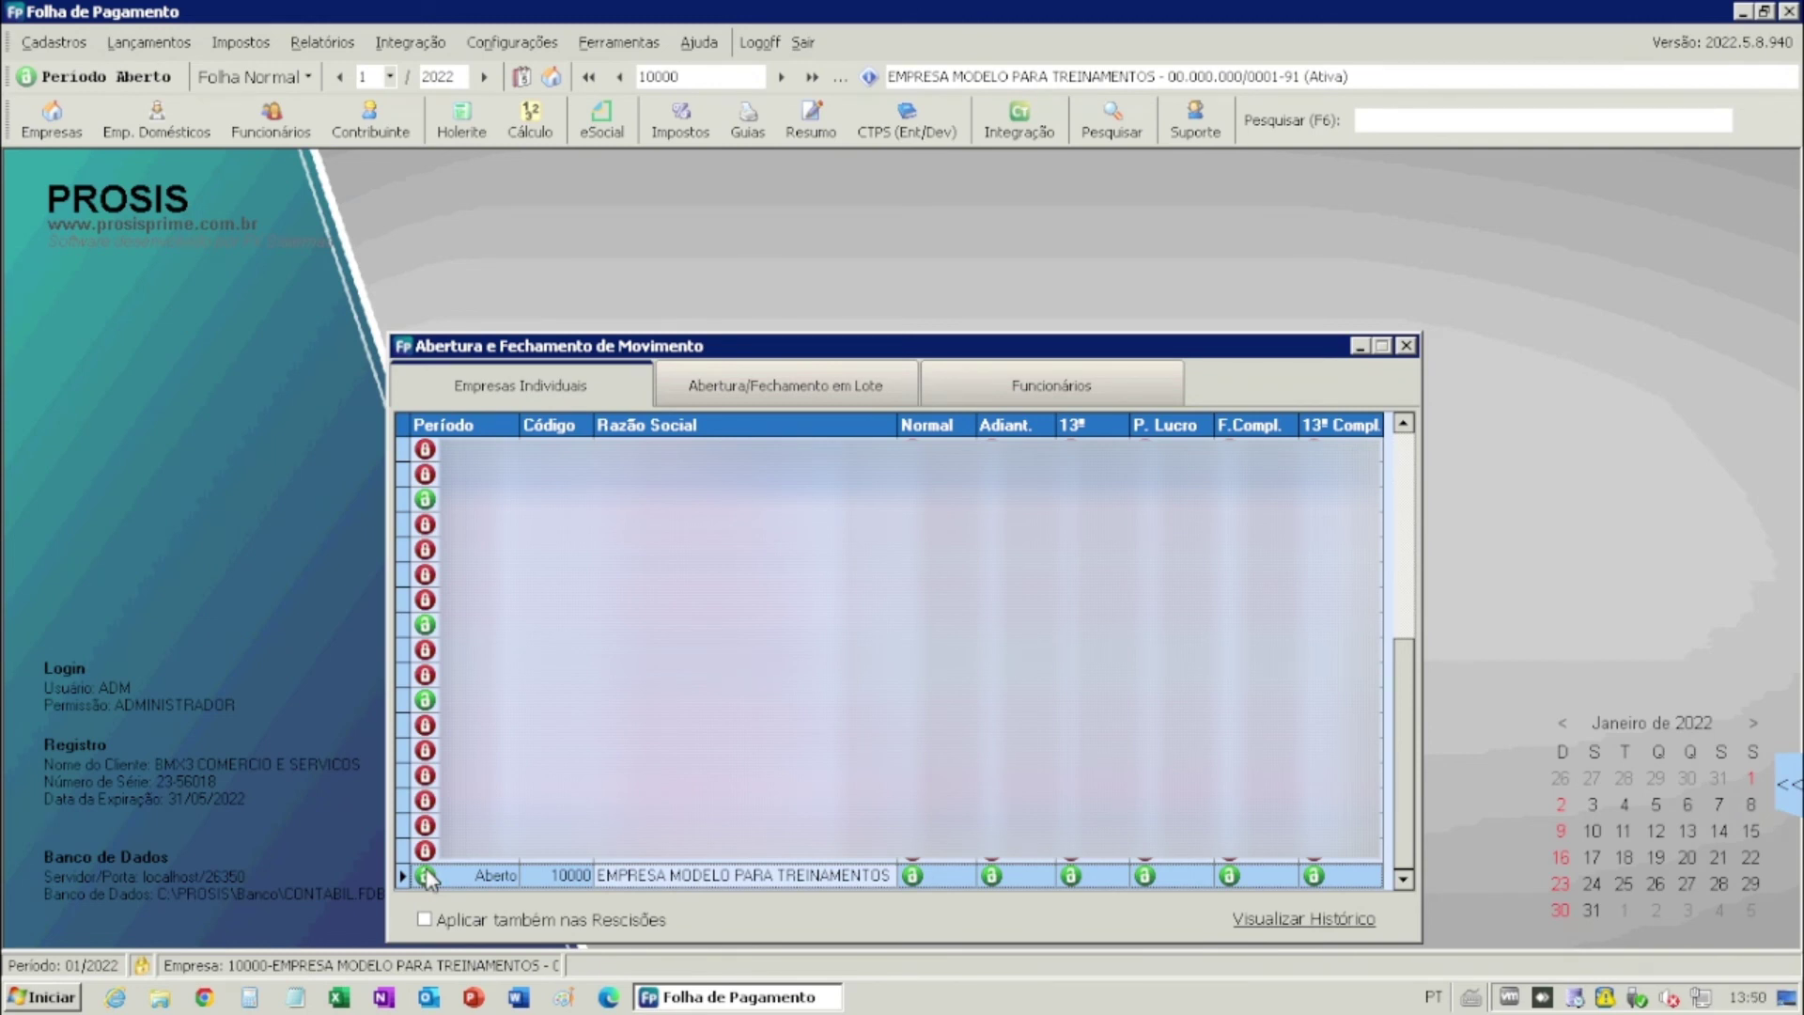
{"action": "left_click", "coordinate": [428, 877]}
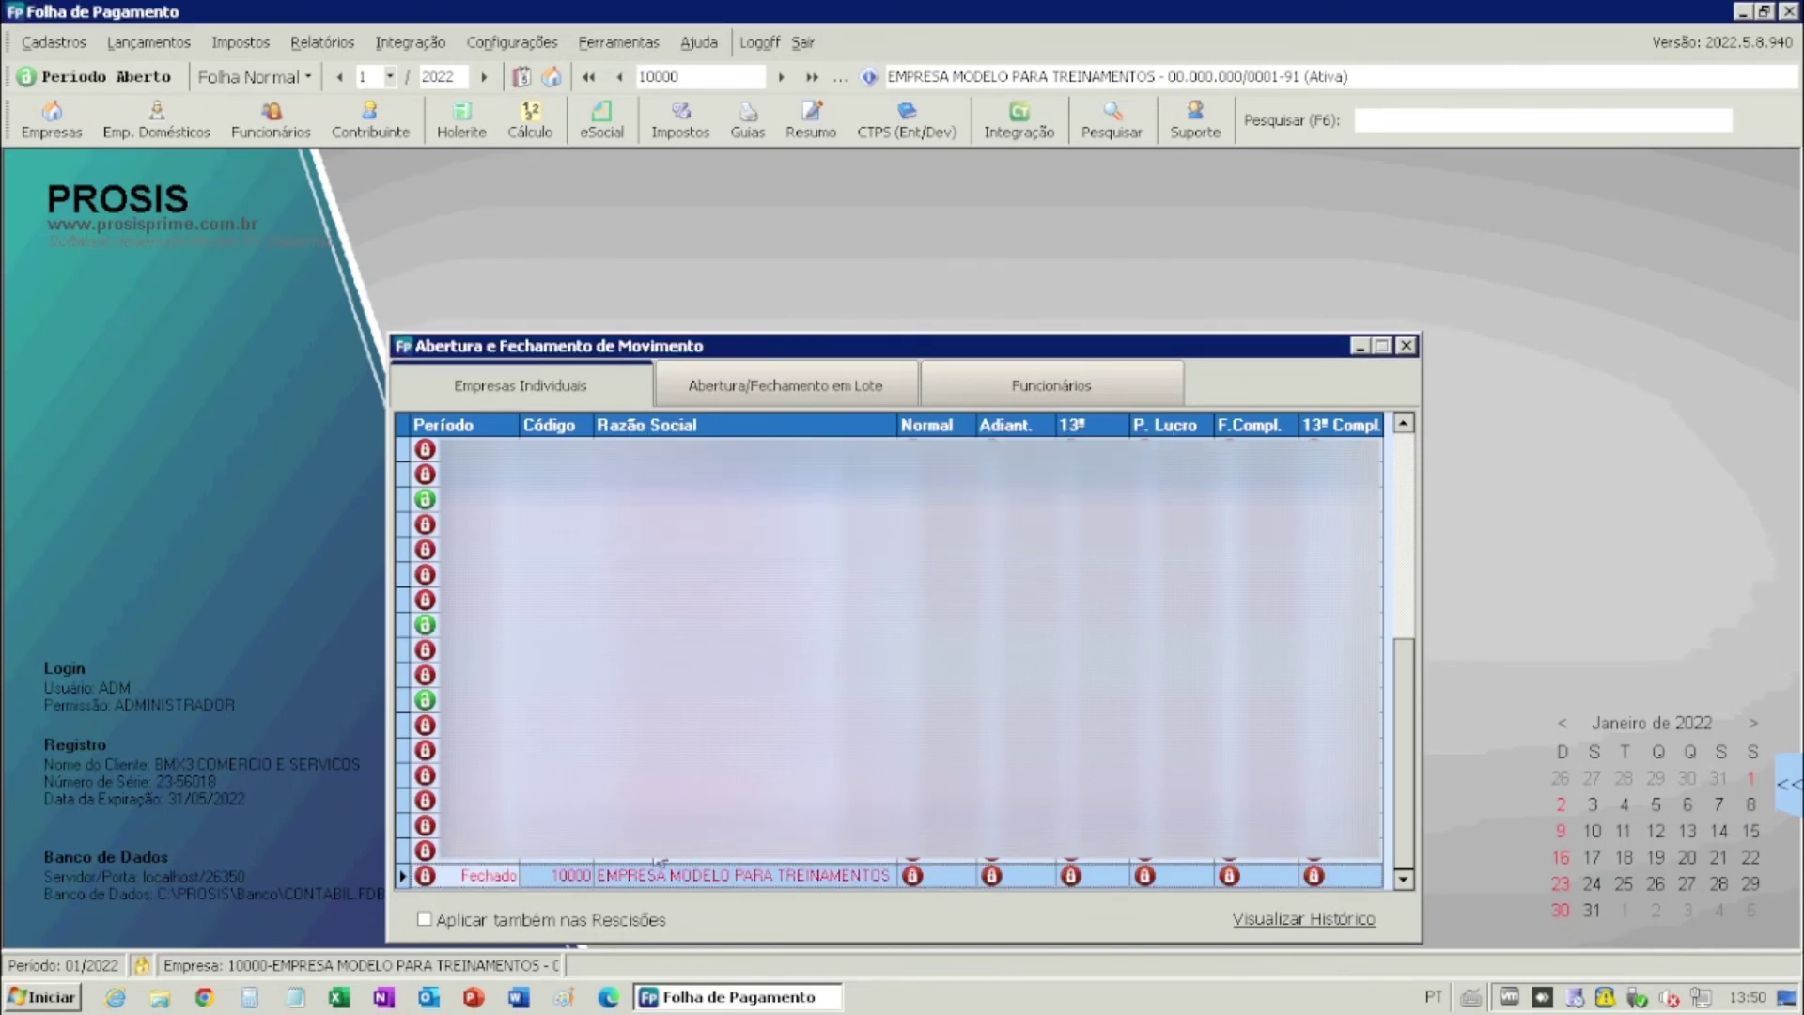
{"action": "left_click", "coordinate": [1031, 388]}
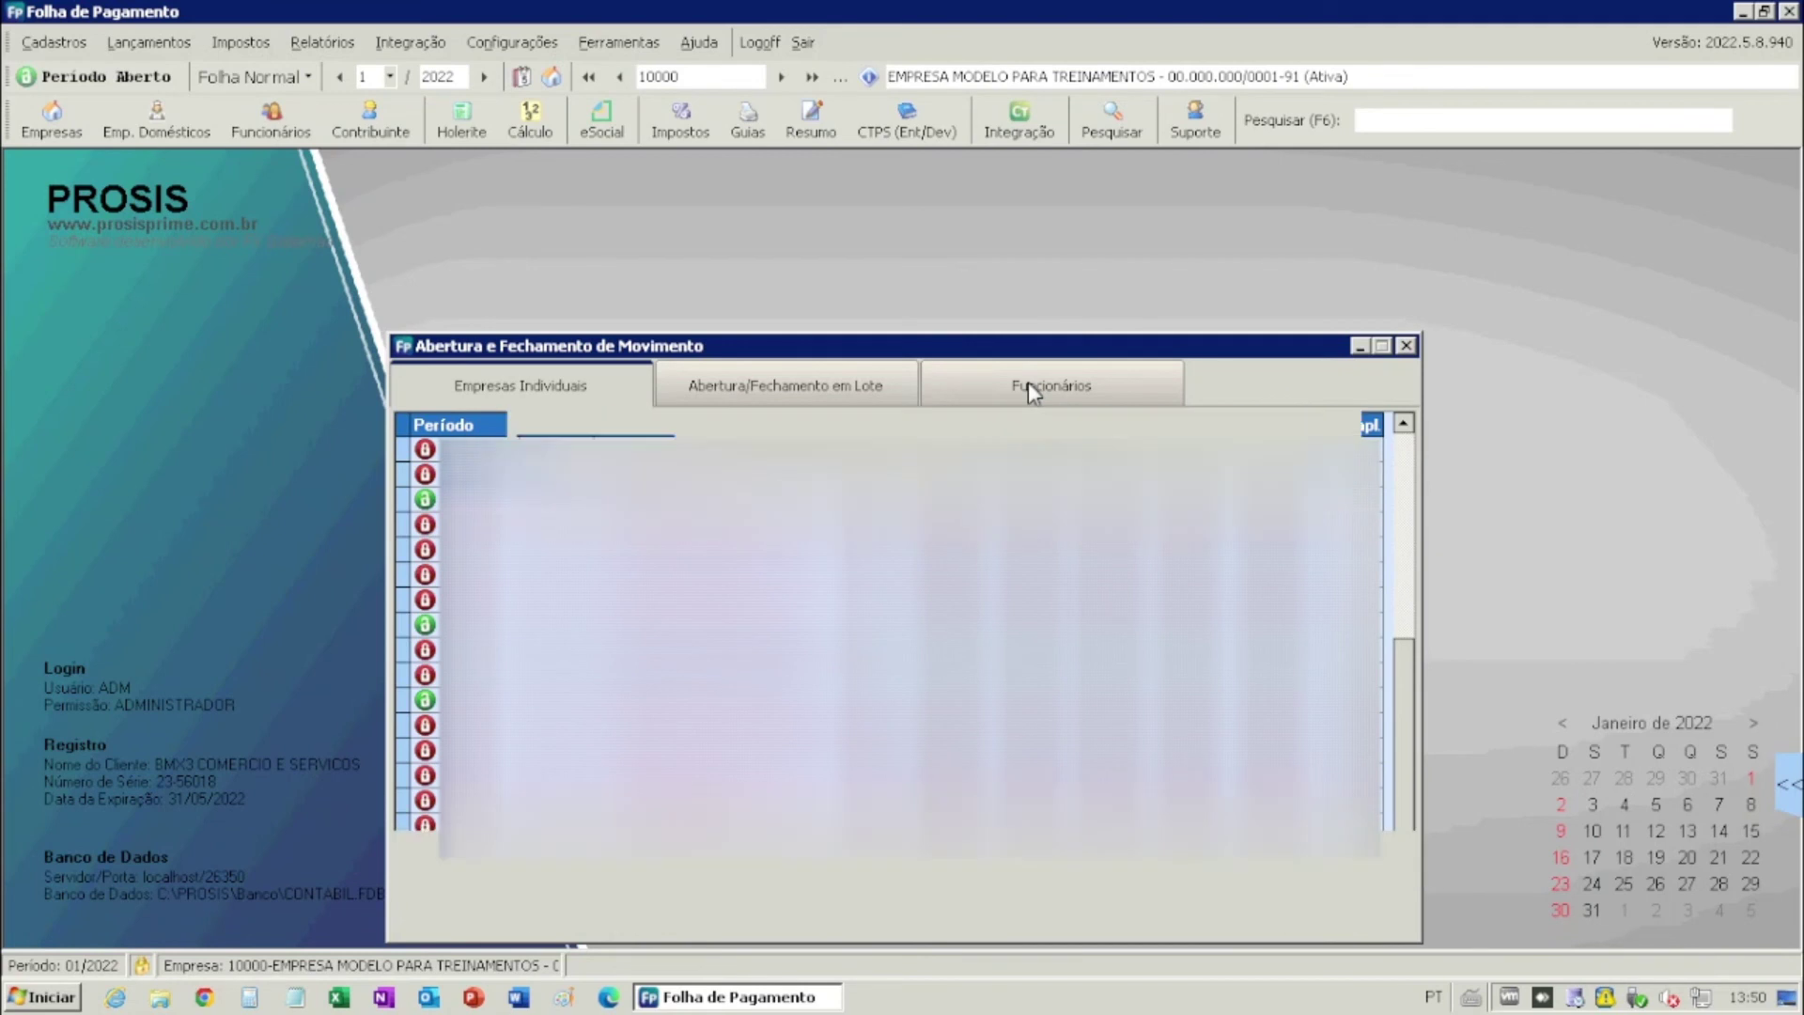
- Close the Abertura e Fechamento de Movimento window, reopening it twice to confirm Período Fechado
{"action": "left_click", "coordinate": [1406, 346]}
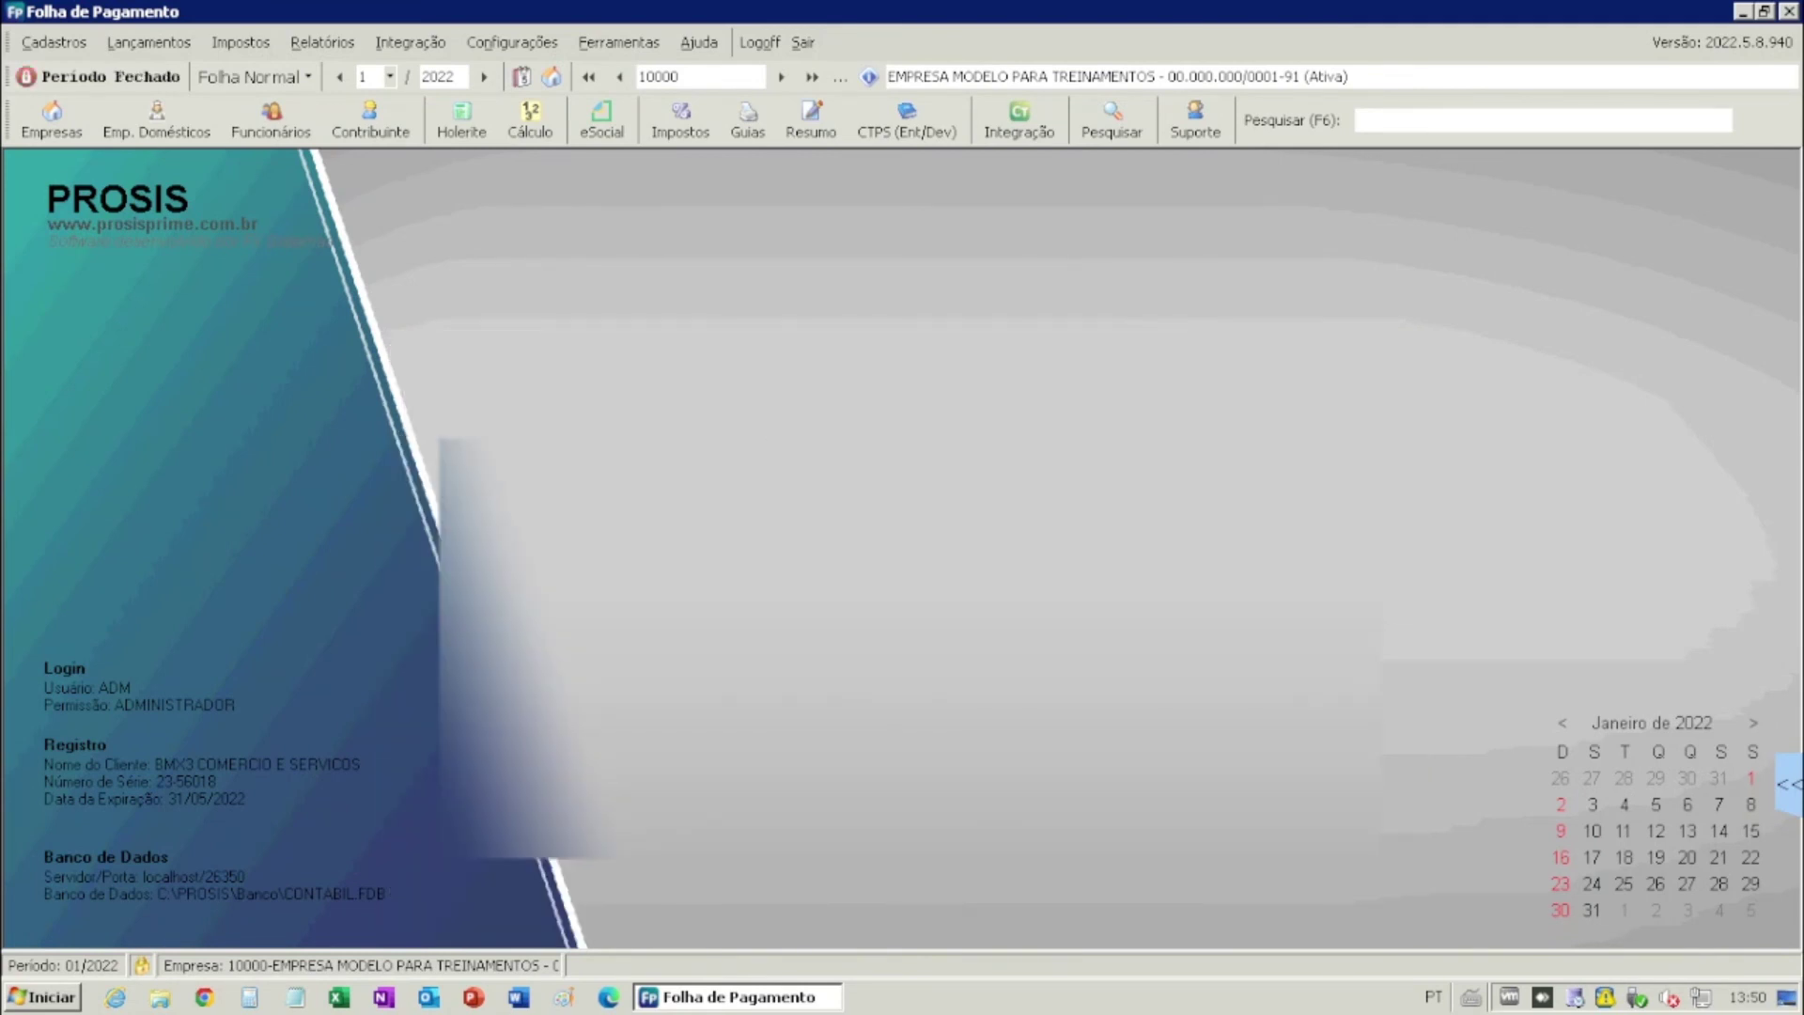
{"action": "left_click", "coordinate": [113, 79]}
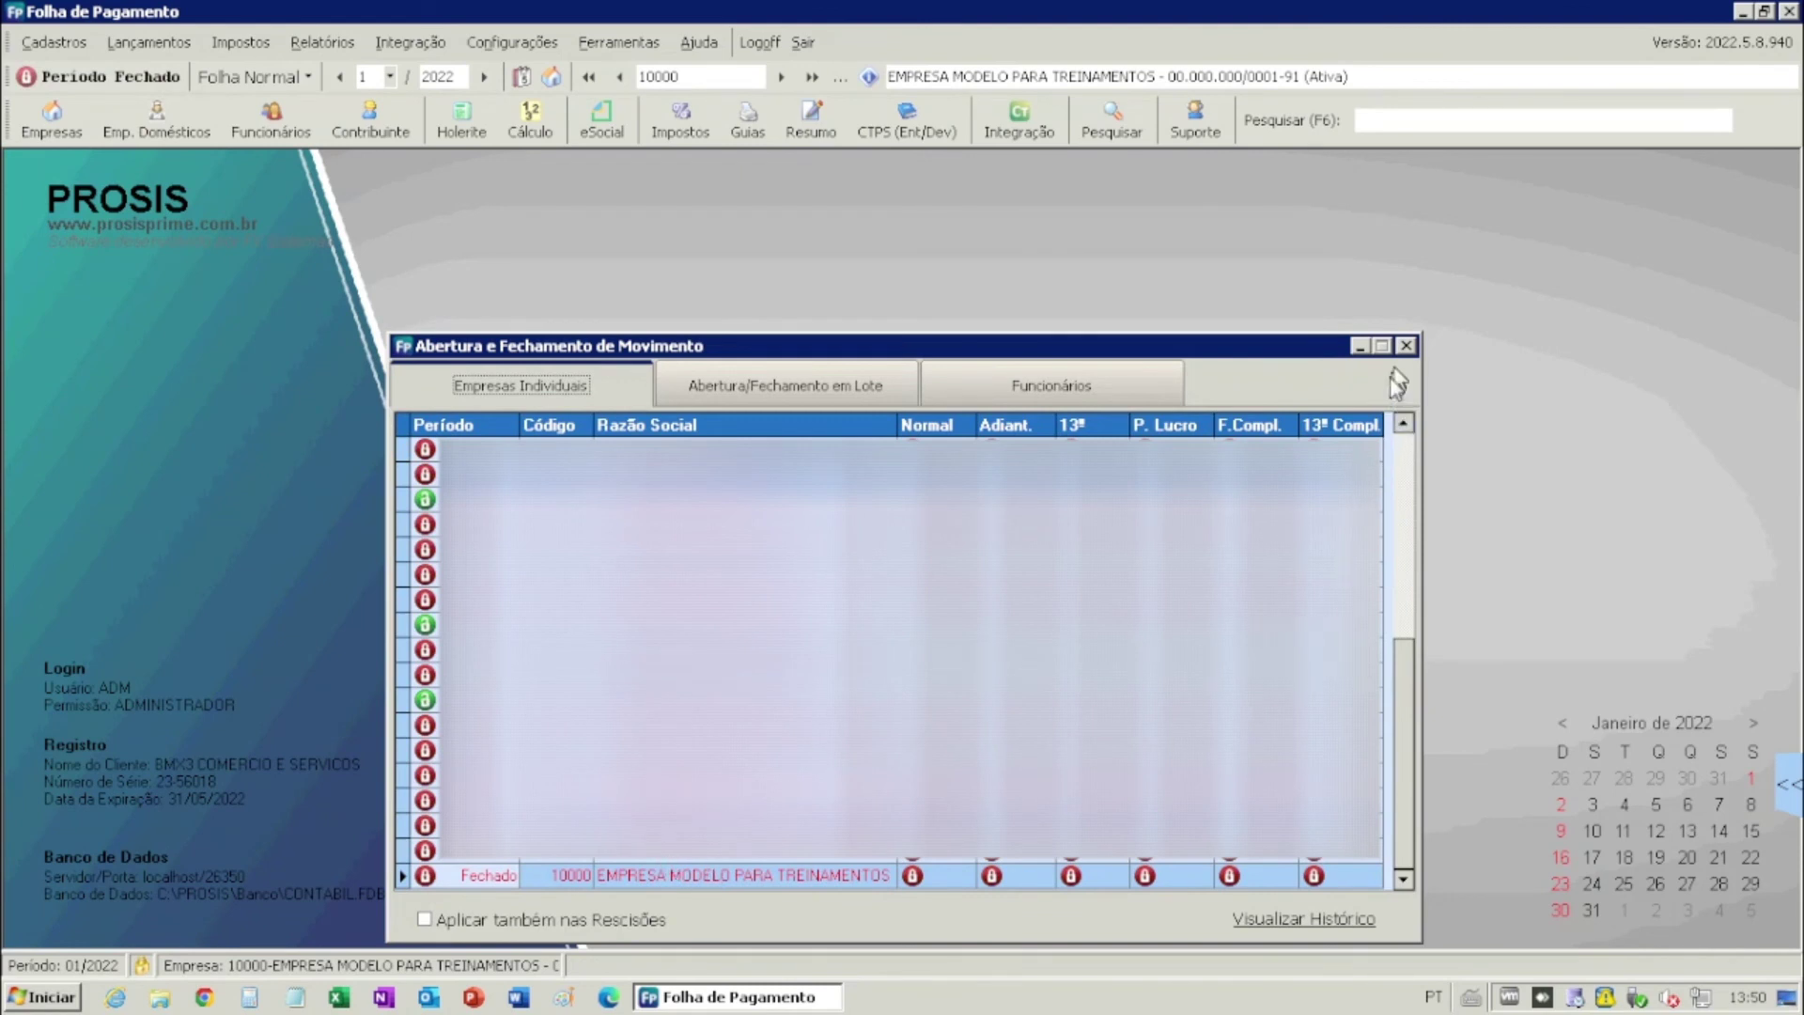
{"action": "left_click", "coordinate": [1405, 346]}
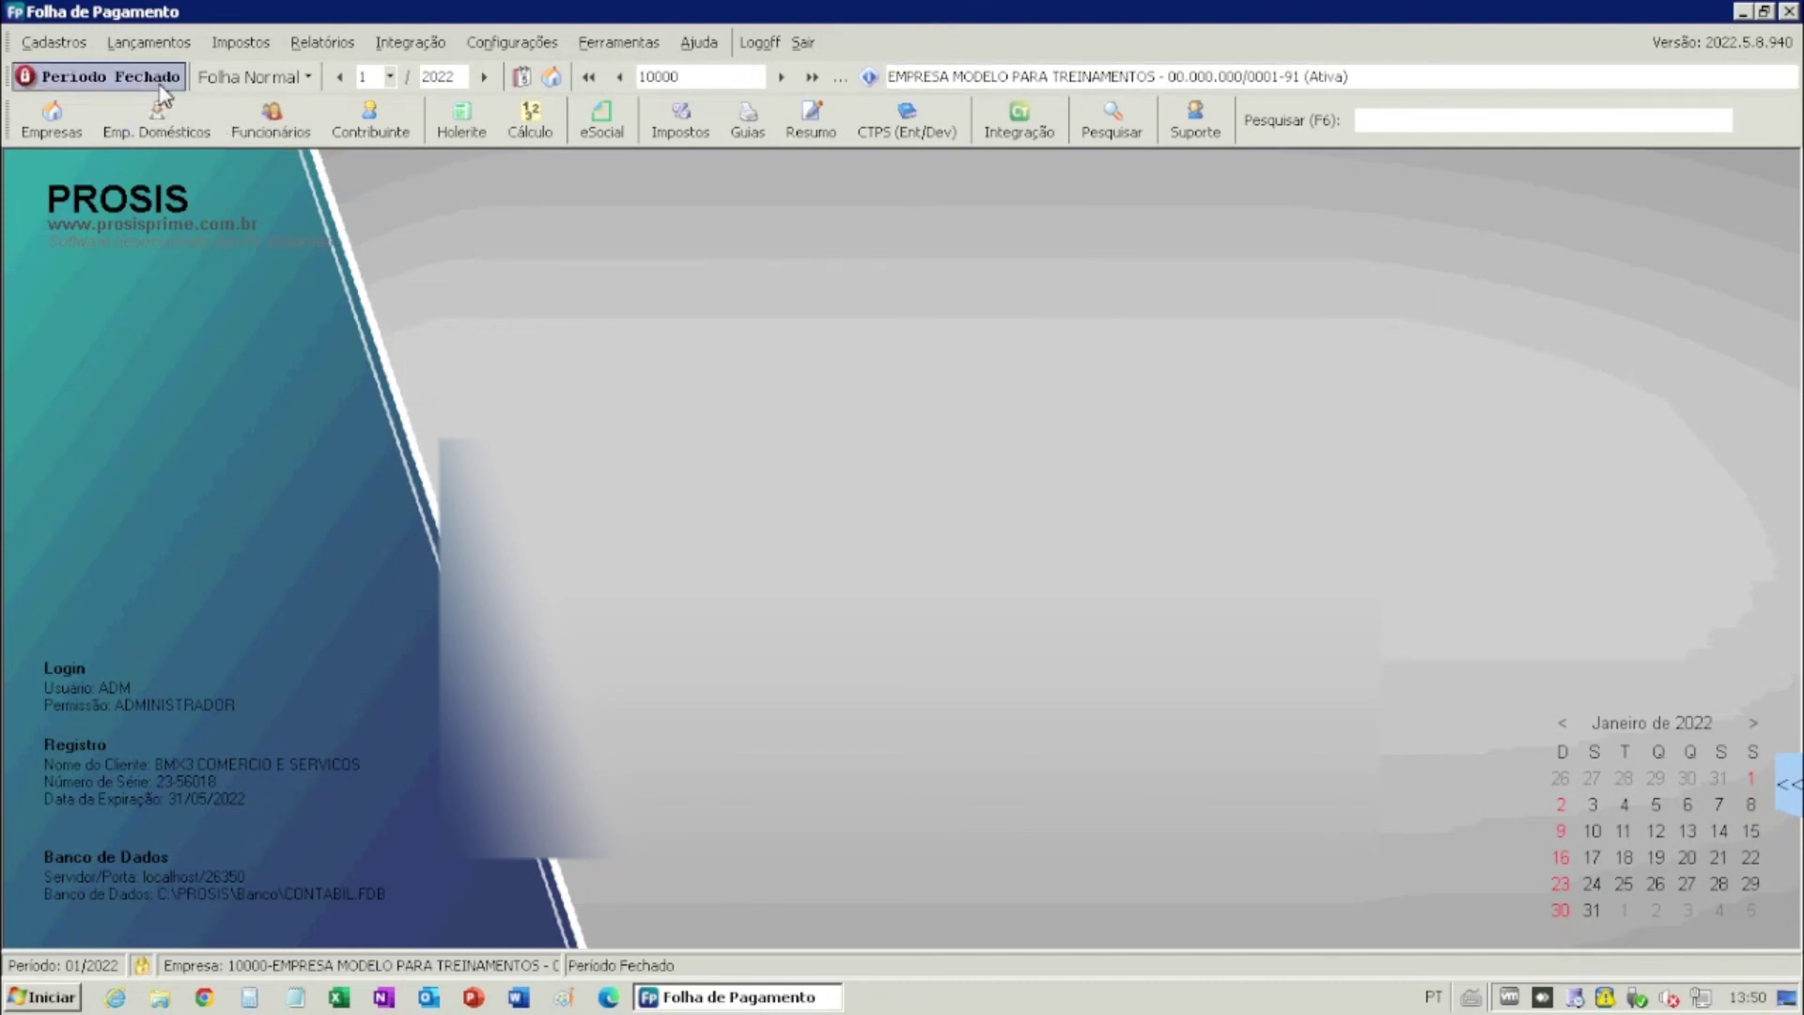
{"action": "left_click", "coordinate": [98, 76]}
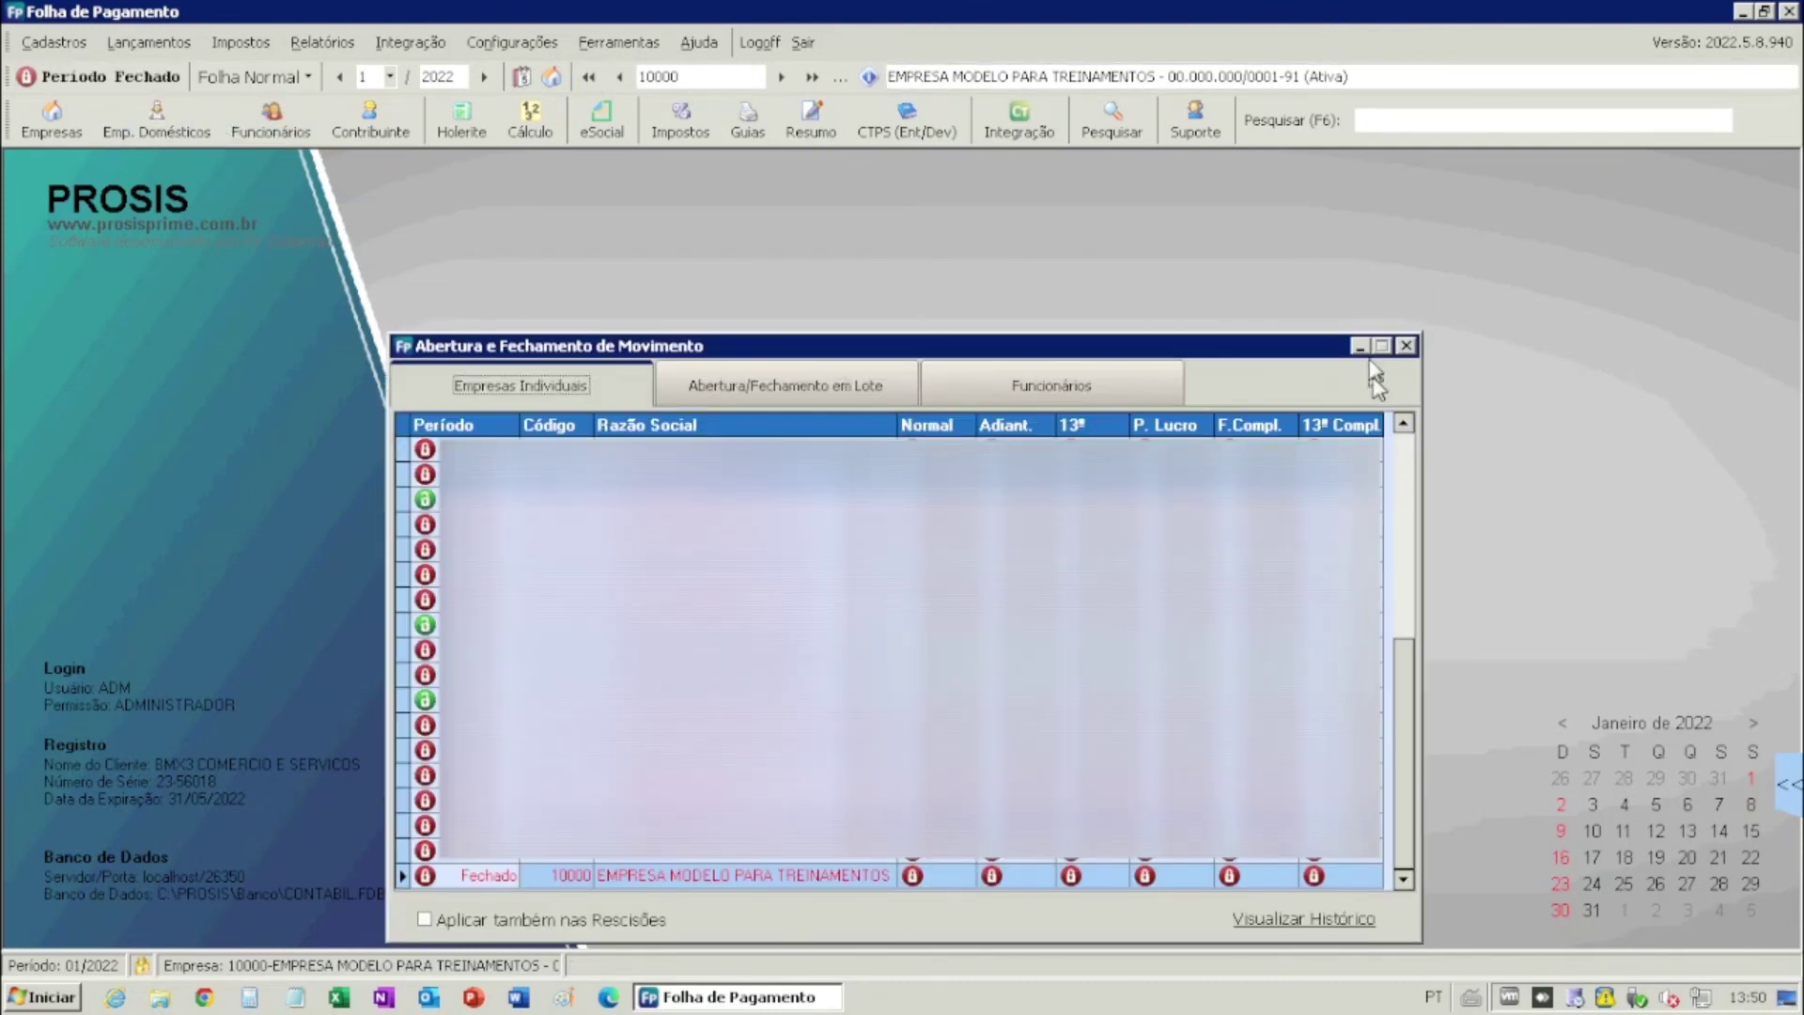
{"action": "left_click", "coordinate": [1405, 345]}
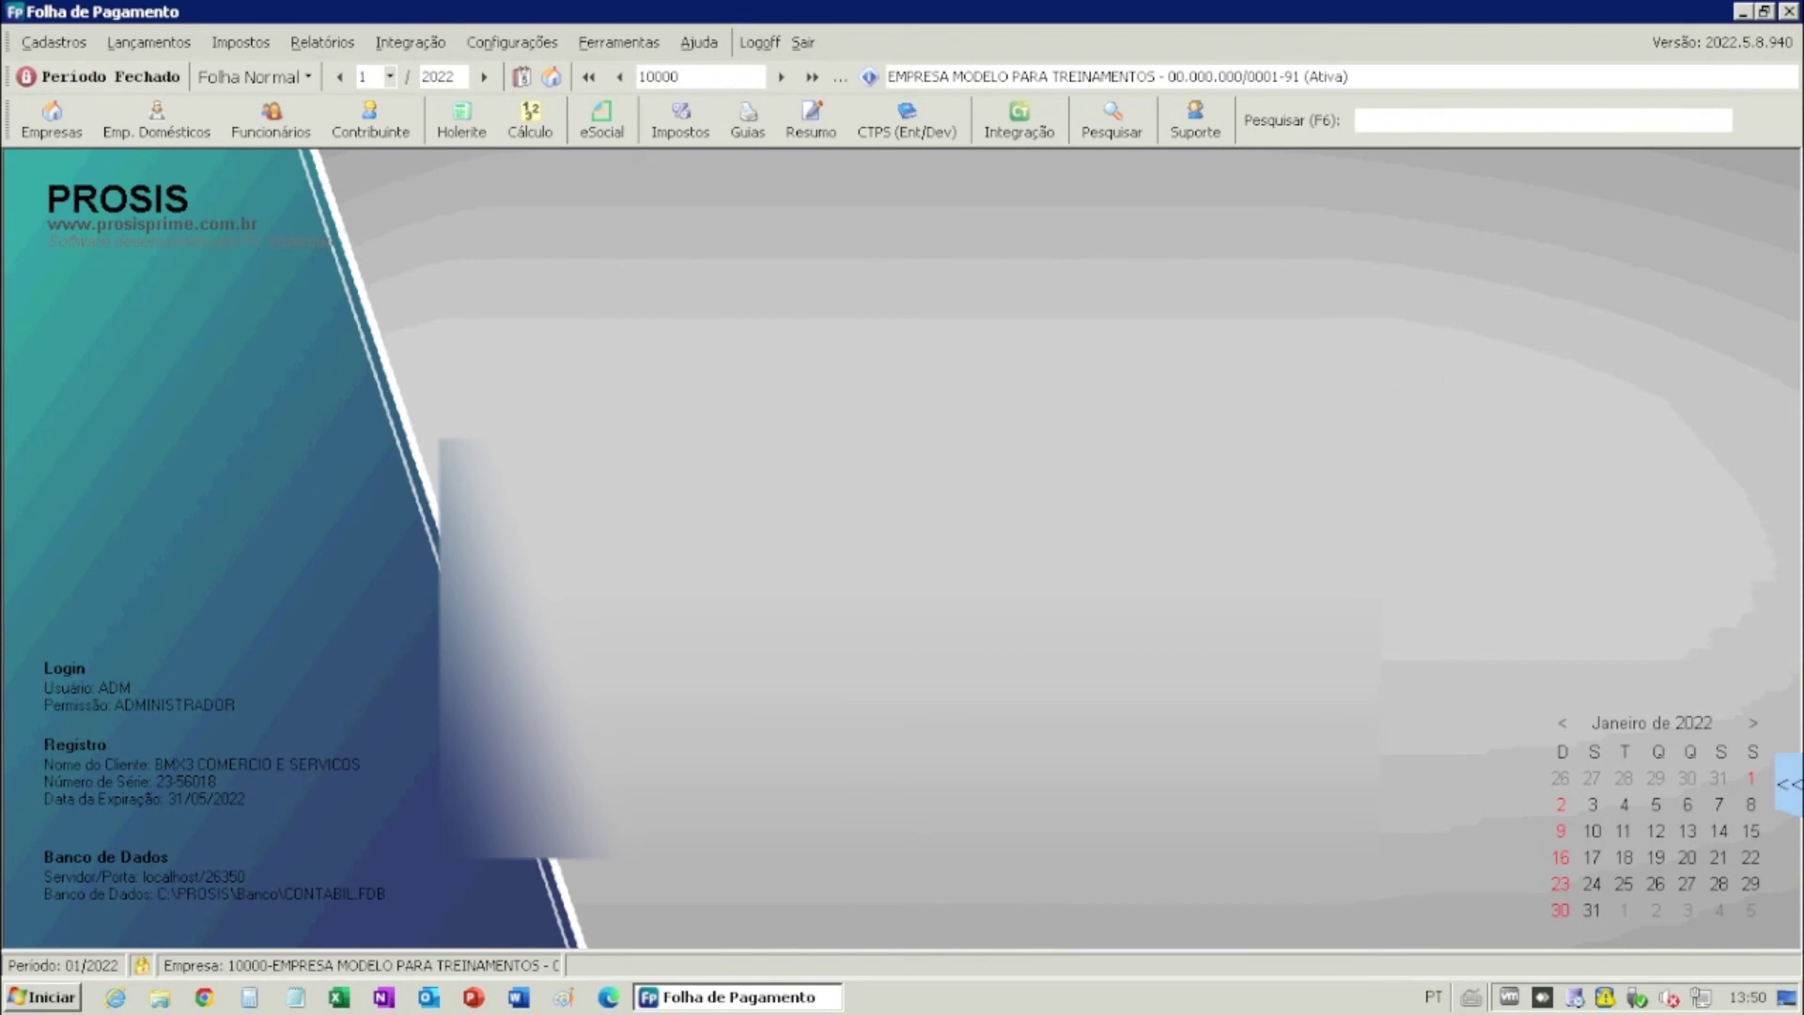